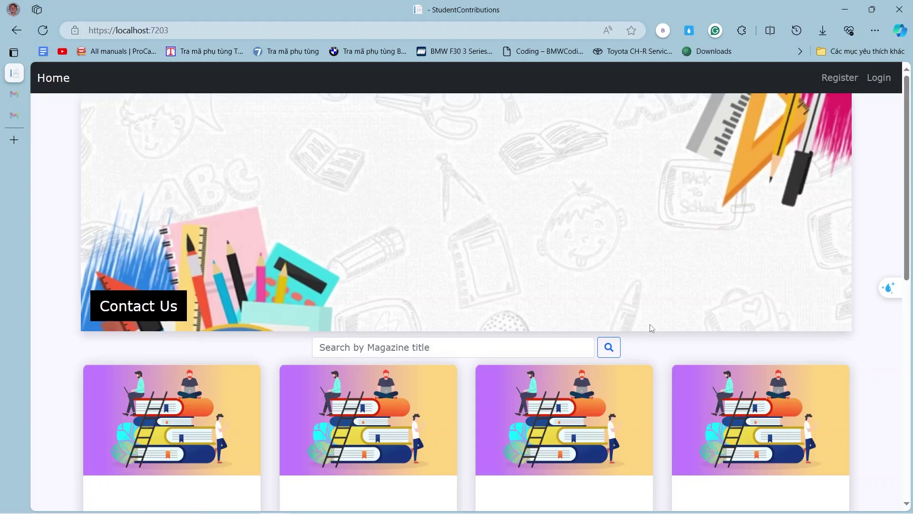
# Scroll the home page down to the magazine cards such as 'Active design for drama'.
pyautogui.scroll(-3, 569, 338)
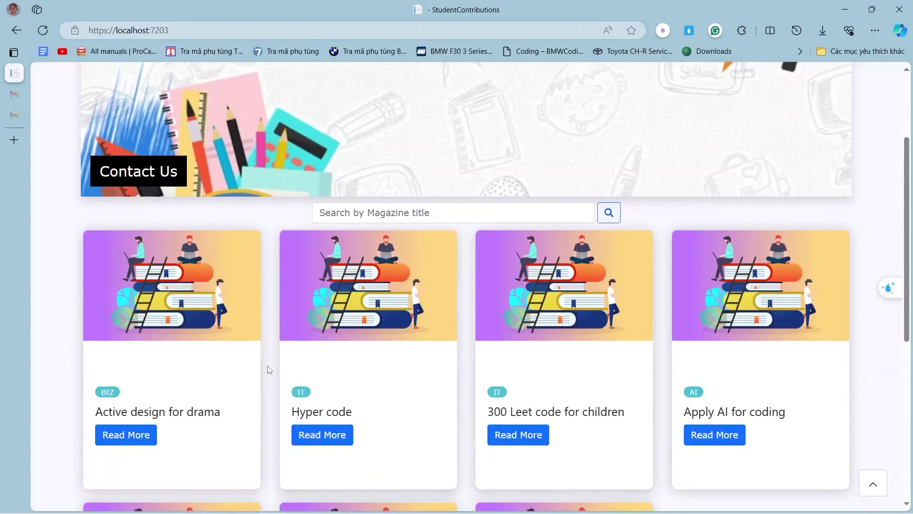
# Review the 'Active design for drama' details page, then go to the Register page.
pyautogui.click(137, 441)
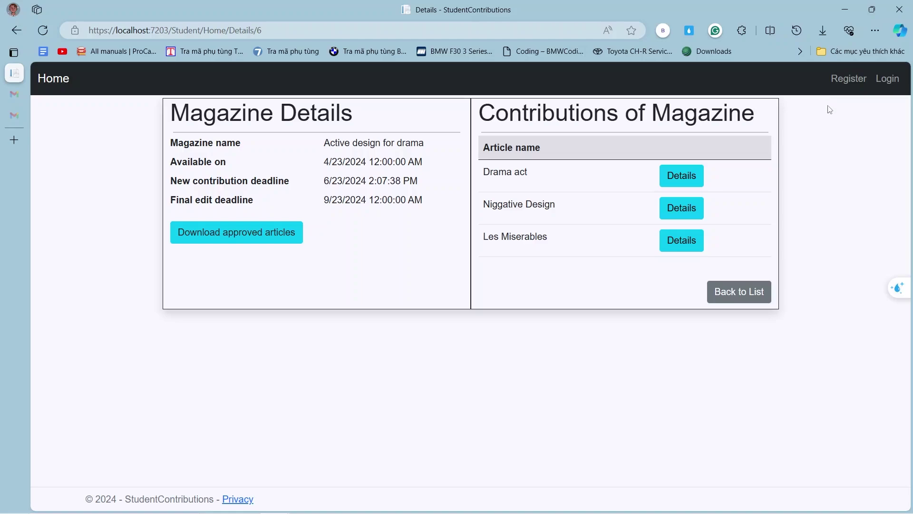
pyautogui.click(846, 89)
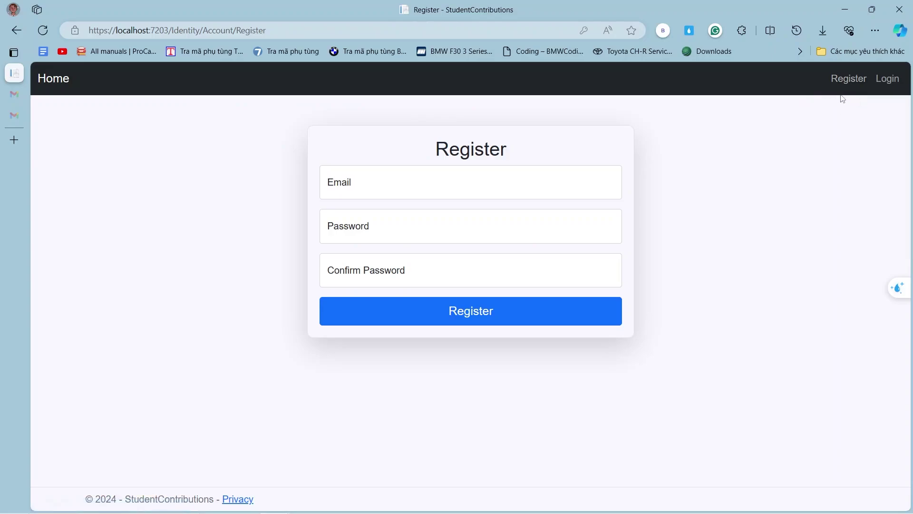
# Fill the Email field with the saved Gmail address suggestion.
pyautogui.click(507, 184)
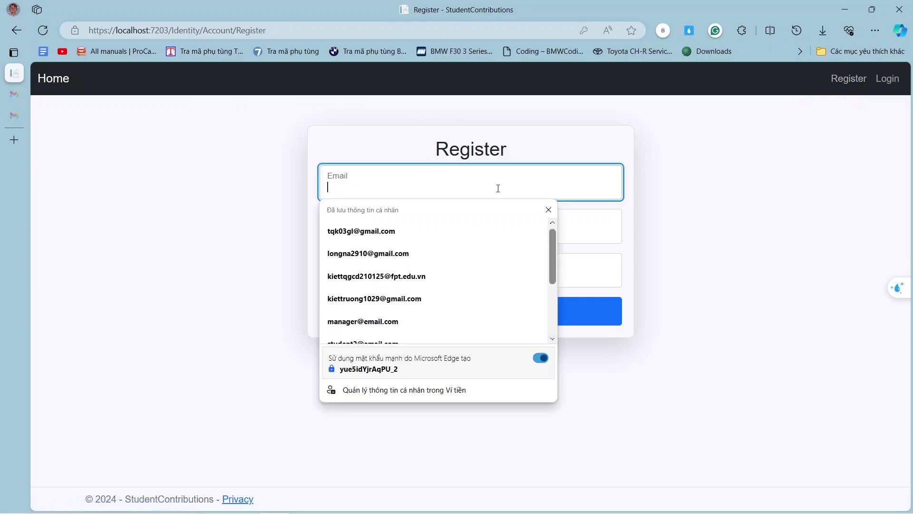
pyautogui.scroll(-1, 407, 234)
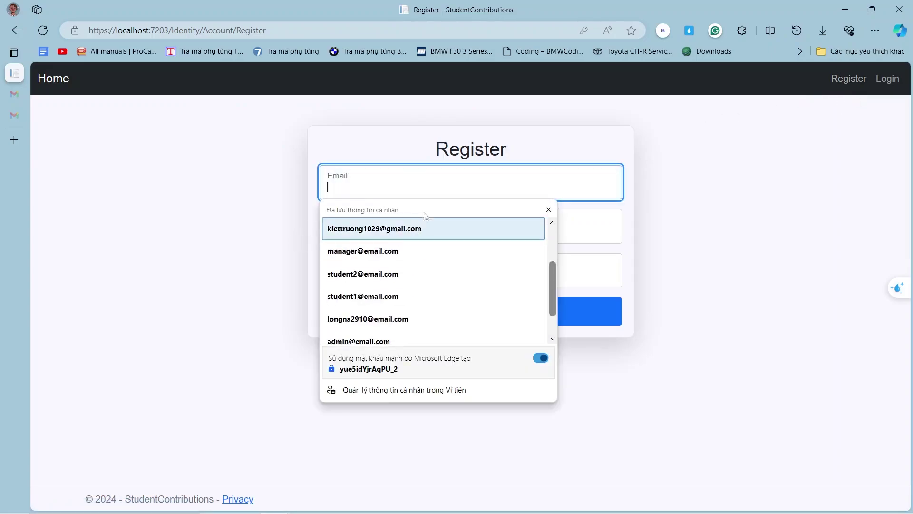
pyautogui.click(436, 194)
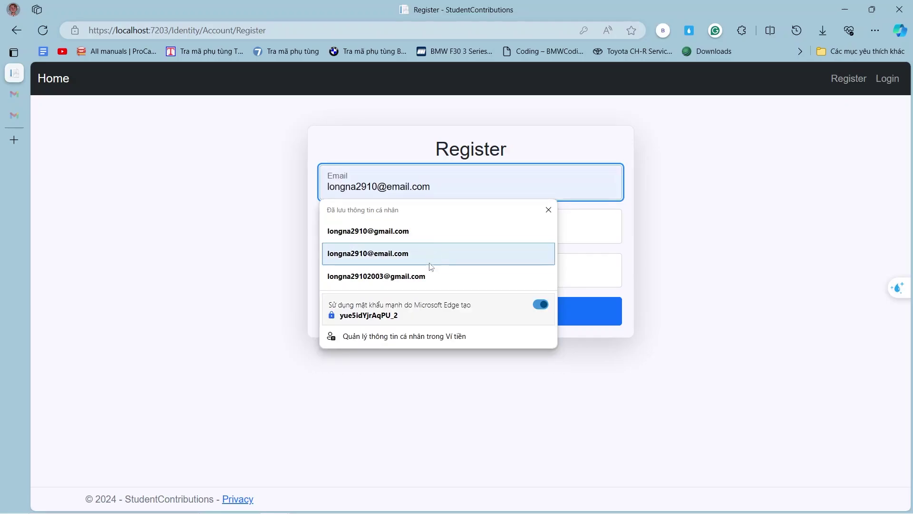
pyautogui.click(428, 276)
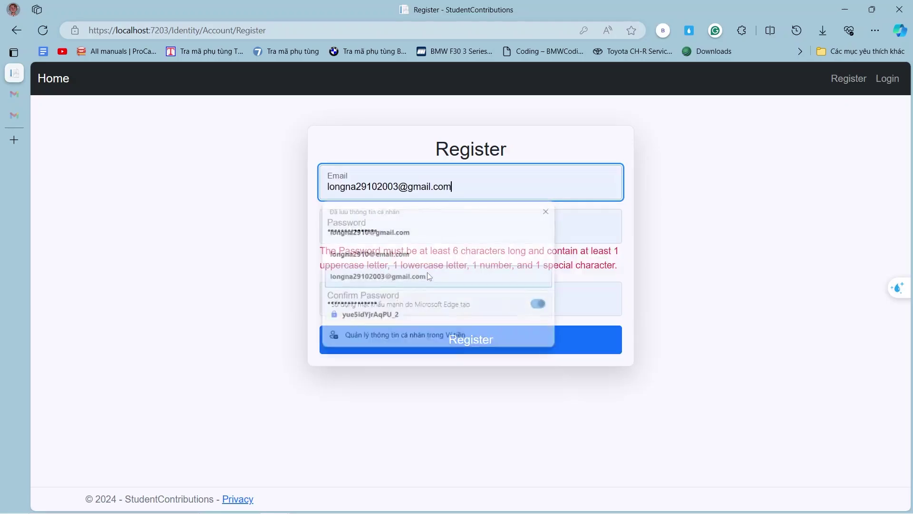
# Enter the new account password and retype it in Confirm Password.
pyautogui.press('Tab')
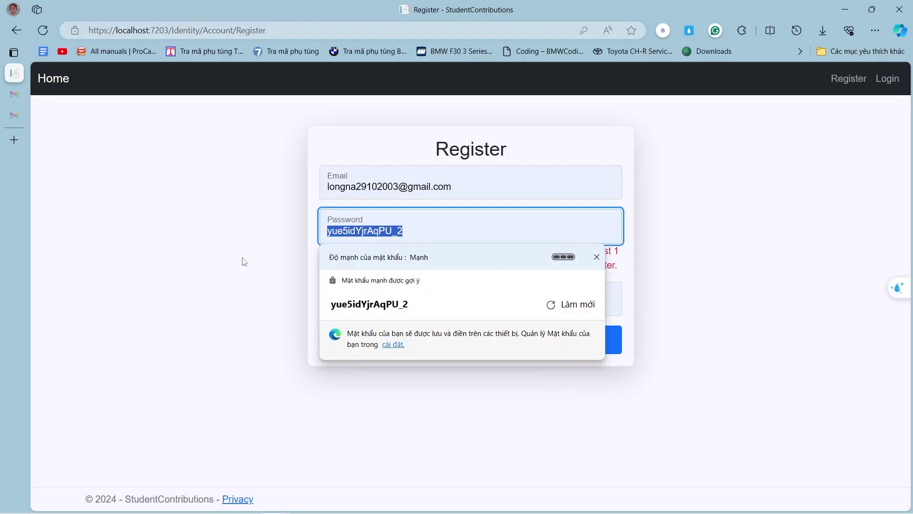
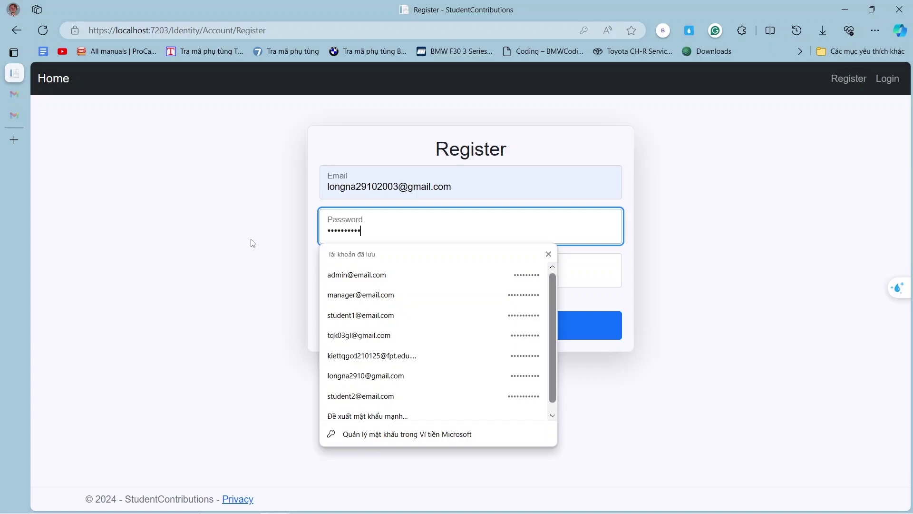
pyautogui.hotkey('ctrl', 'a')
pyautogui.press('BackSpace')
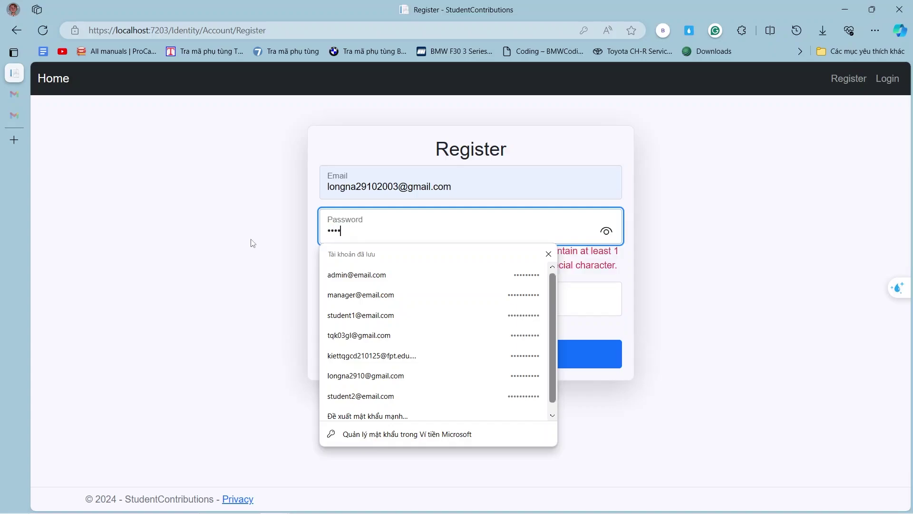
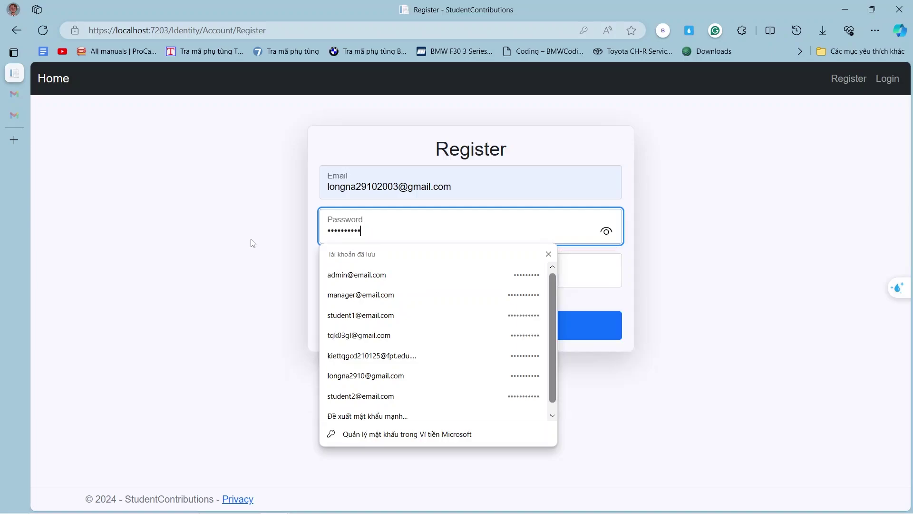
pyautogui.press('Tab')
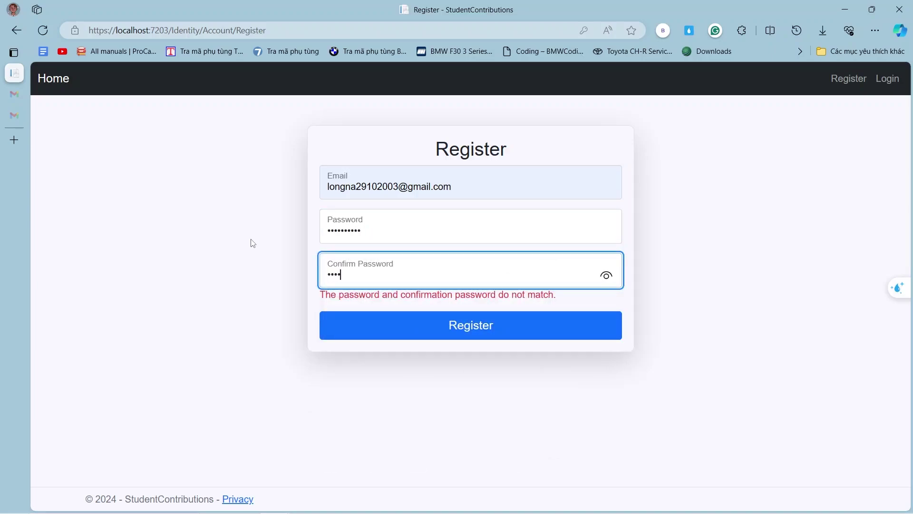
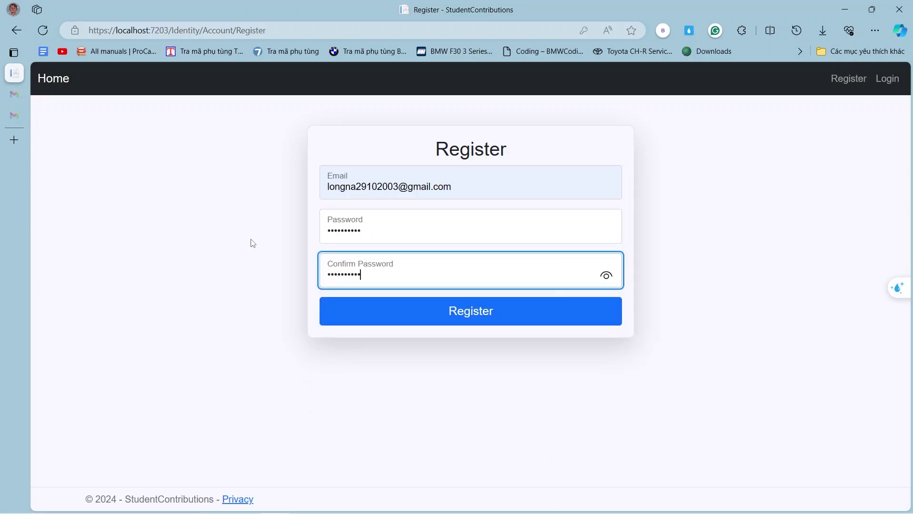
# Submit the registration and dismiss Edge's save-password prompt.
pyautogui.click(436, 321)
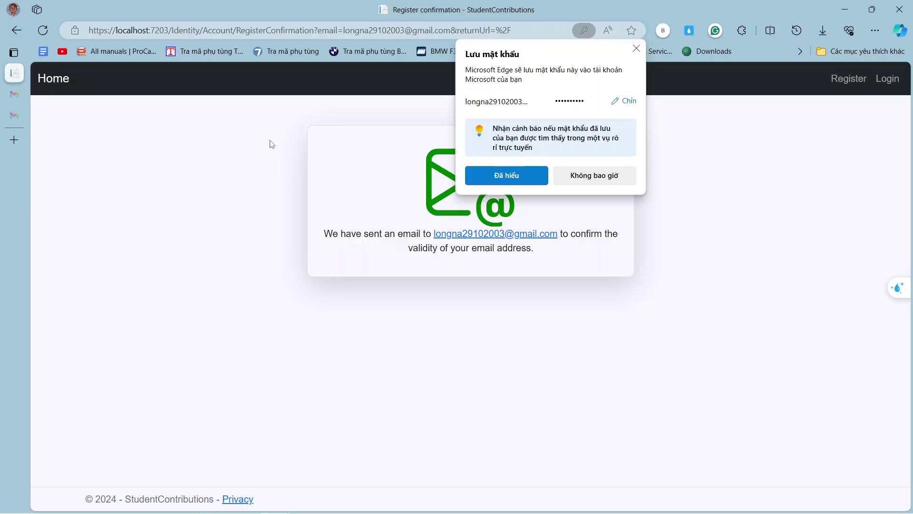
pyautogui.click(308, 507)
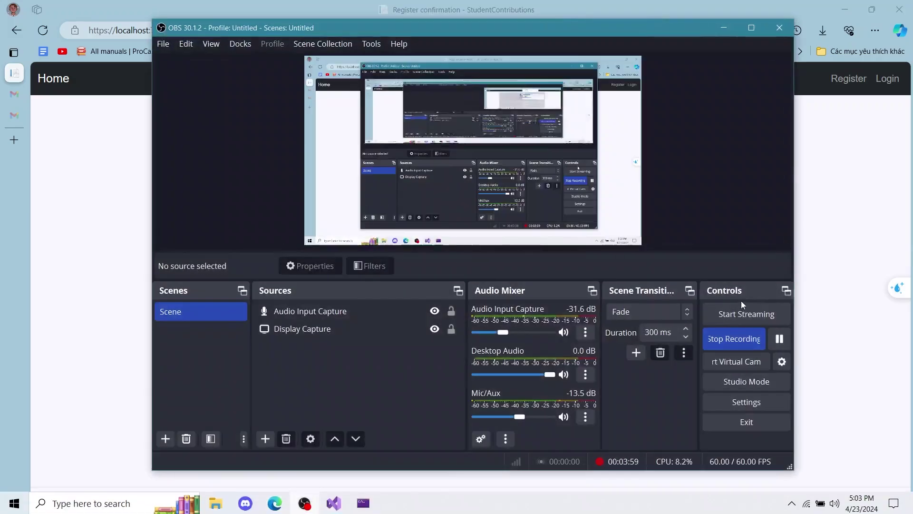
pyautogui.click(739, 36)
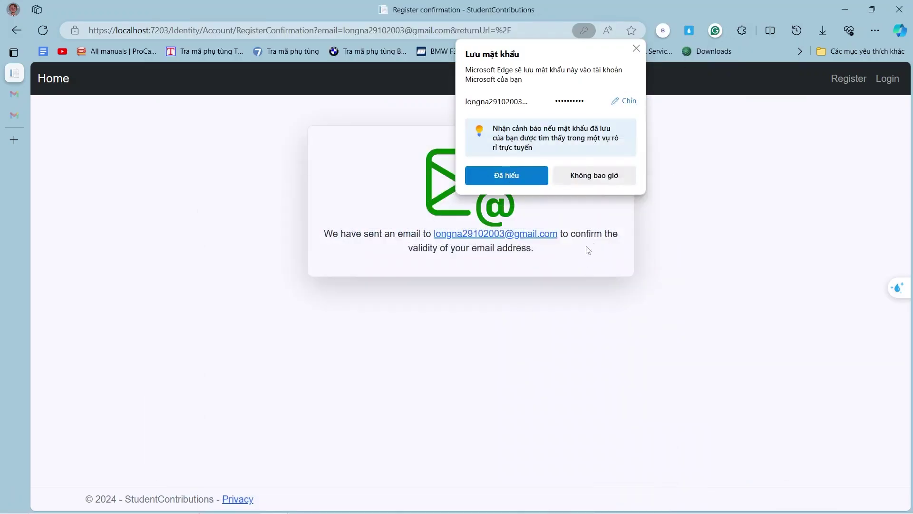
pyautogui.click(505, 175)
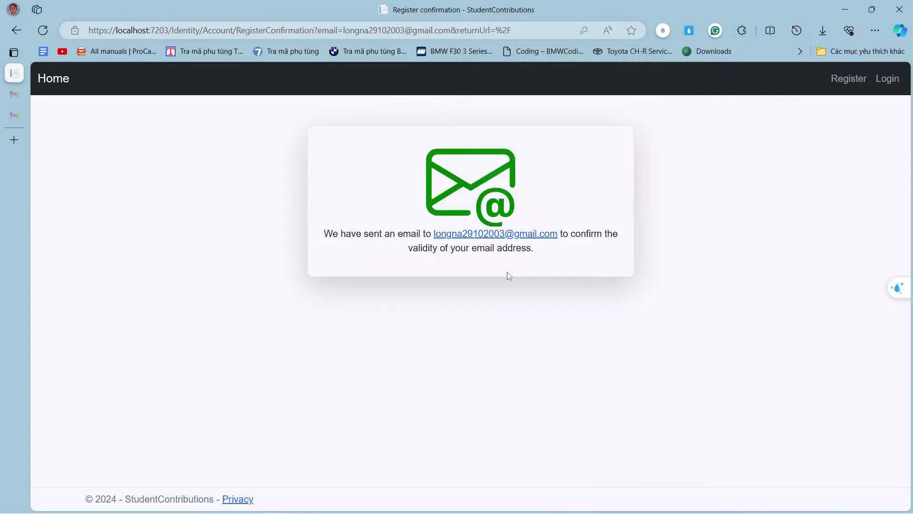
pyautogui.moveTo(14, 98)
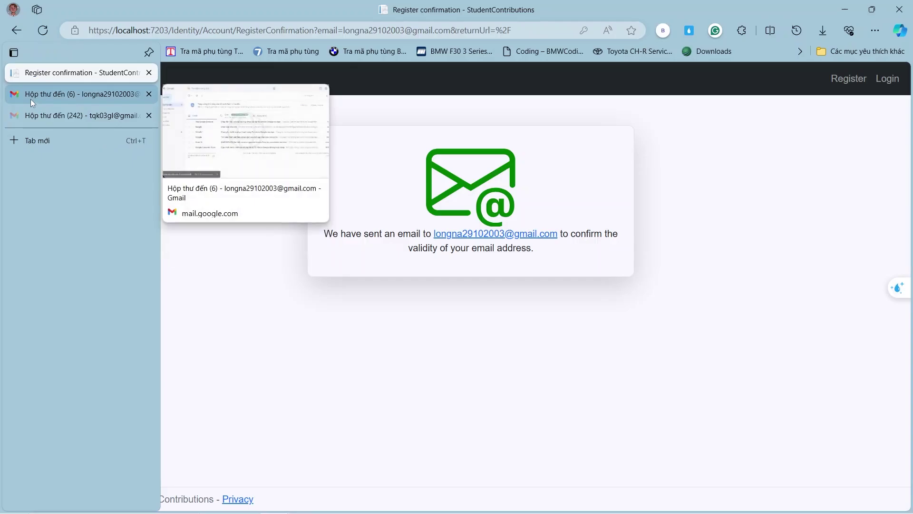
# In the Gmail tab, reload the inbox and open the 'Please confirm your email' message.
pyautogui.click(30, 99)
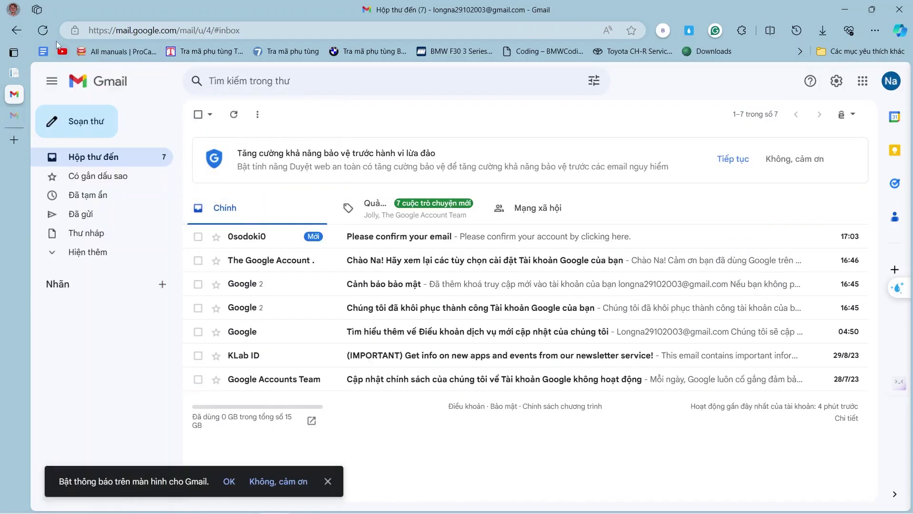
pyautogui.click(44, 31)
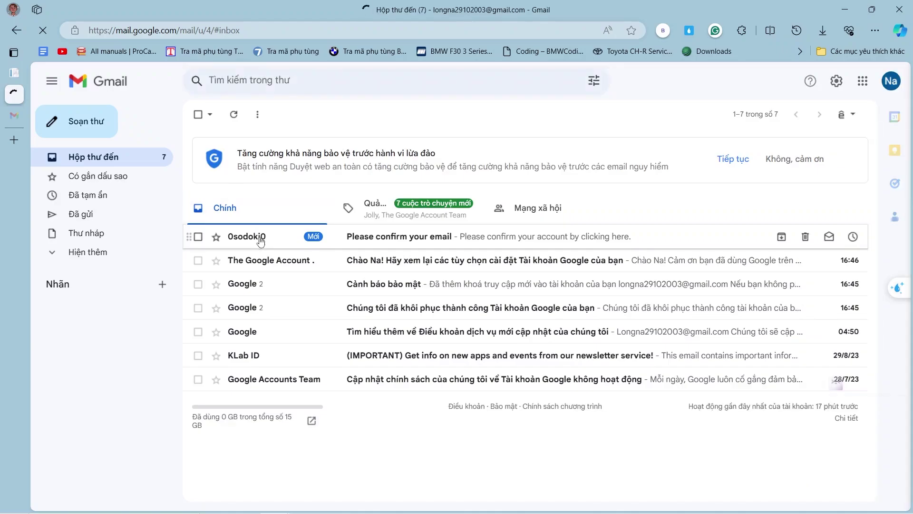
pyautogui.click(260, 239)
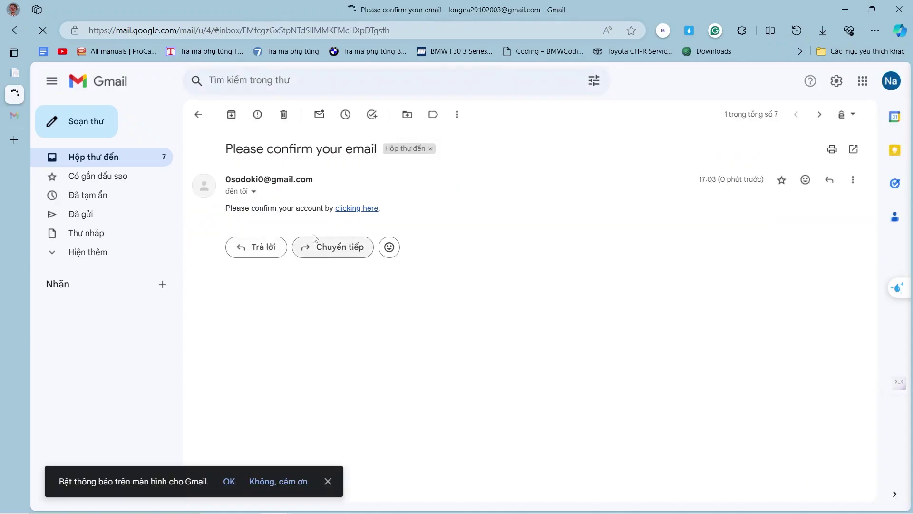
# Follow the confirmation link and fill the login email from a saved account, then edit it.
pyautogui.click(346, 210)
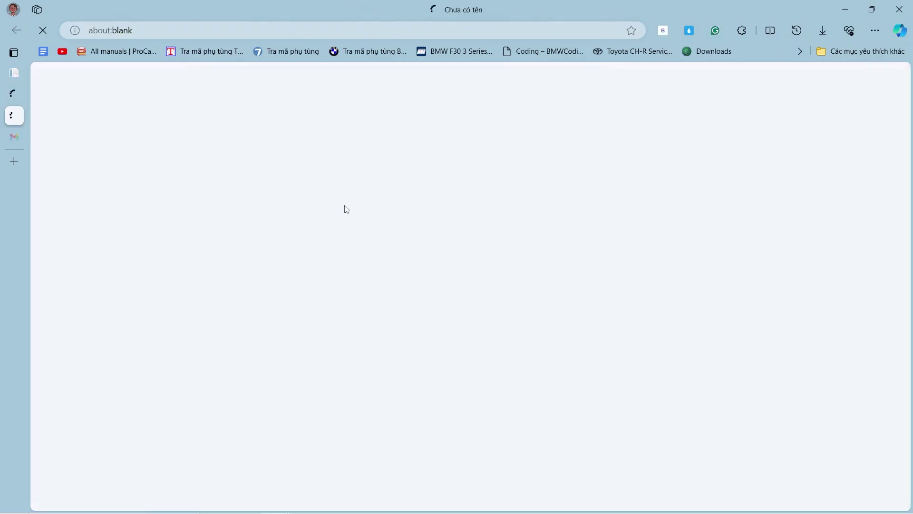
pyautogui.moveTo(25, 81)
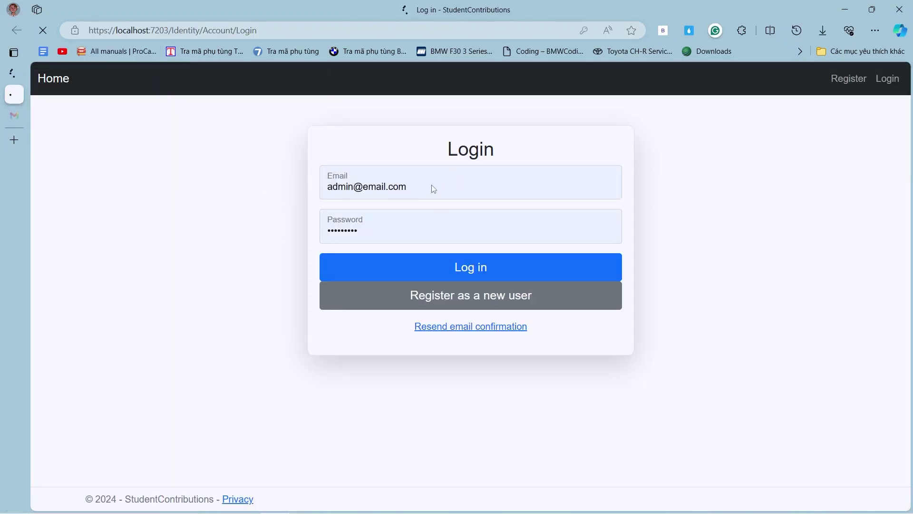
pyautogui.click(399, 191)
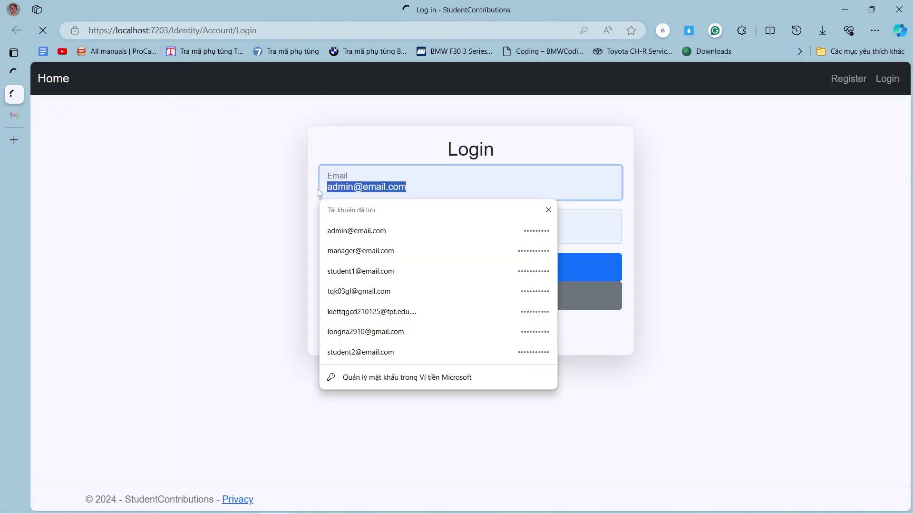
pyautogui.click(402, 331)
pyautogui.click(379, 188)
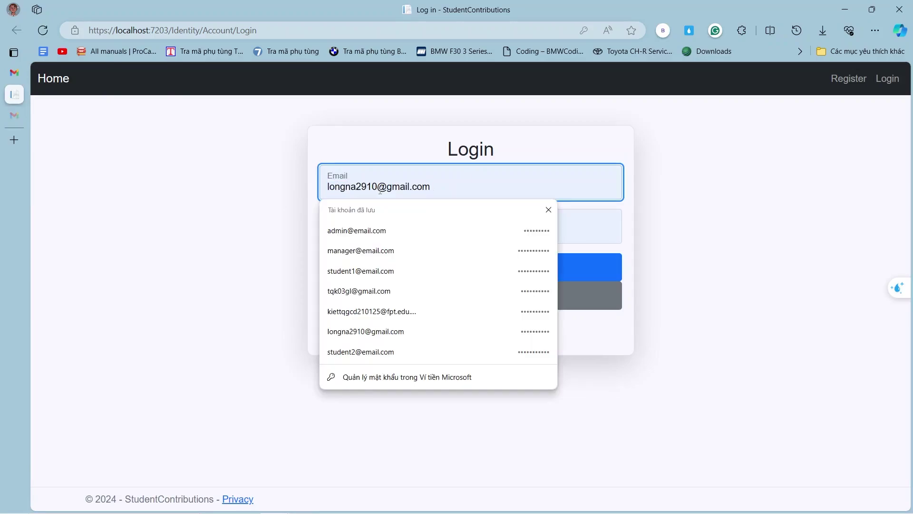
pyautogui.write('2003')
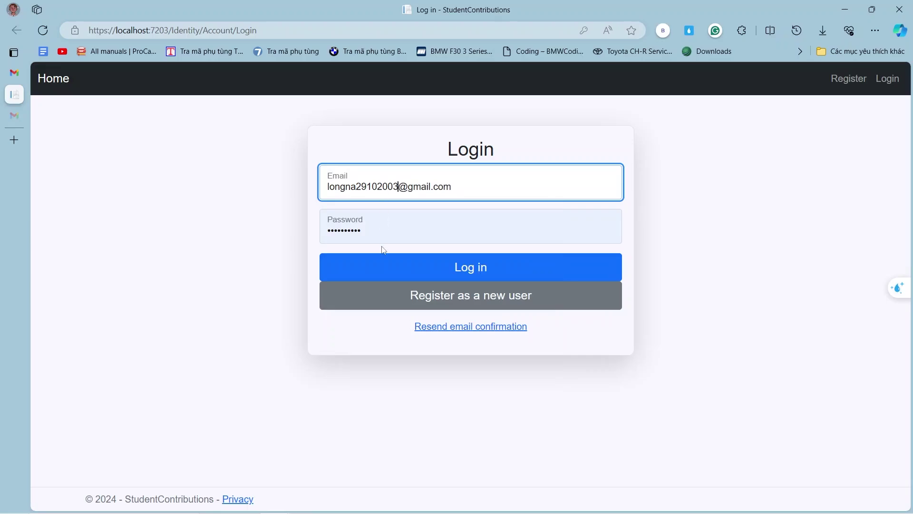
# Enter the account password and log in, retrying after the rejected first attempt.
pyautogui.press('Tab')
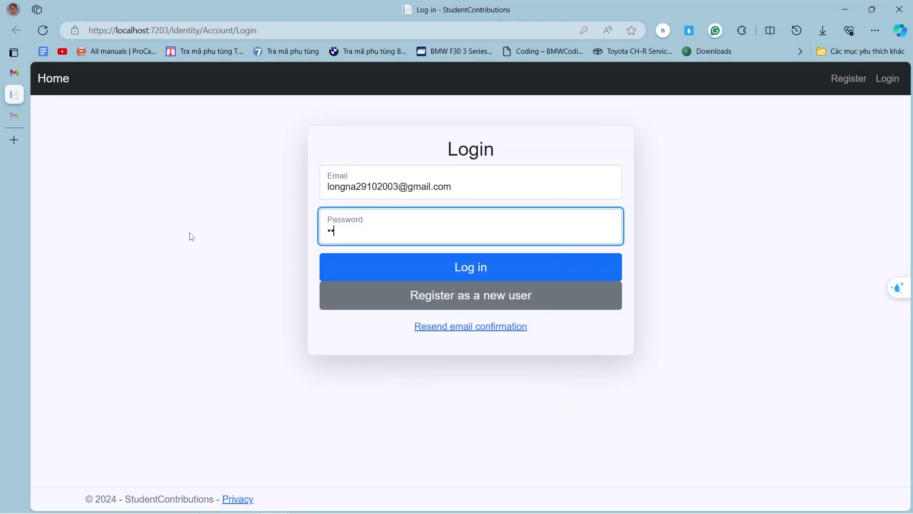
pyautogui.press('BackSpace')
pyautogui.press('BackSpace')
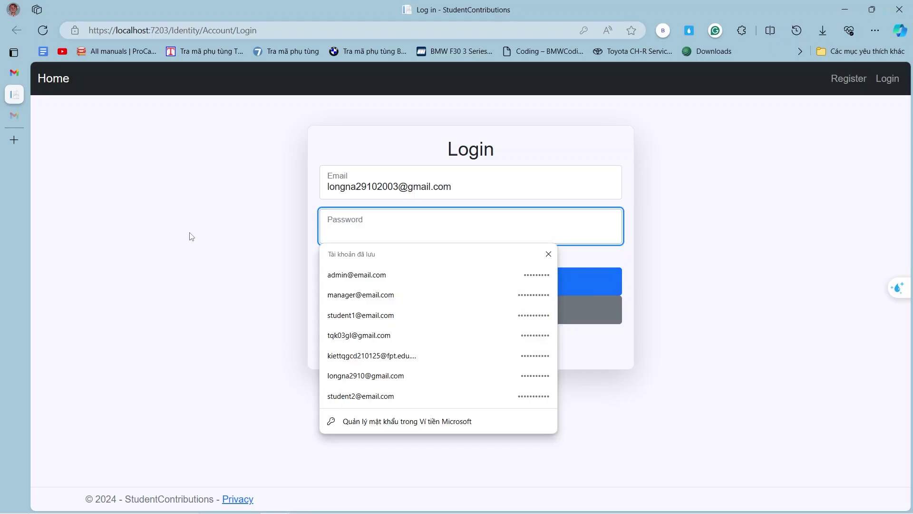
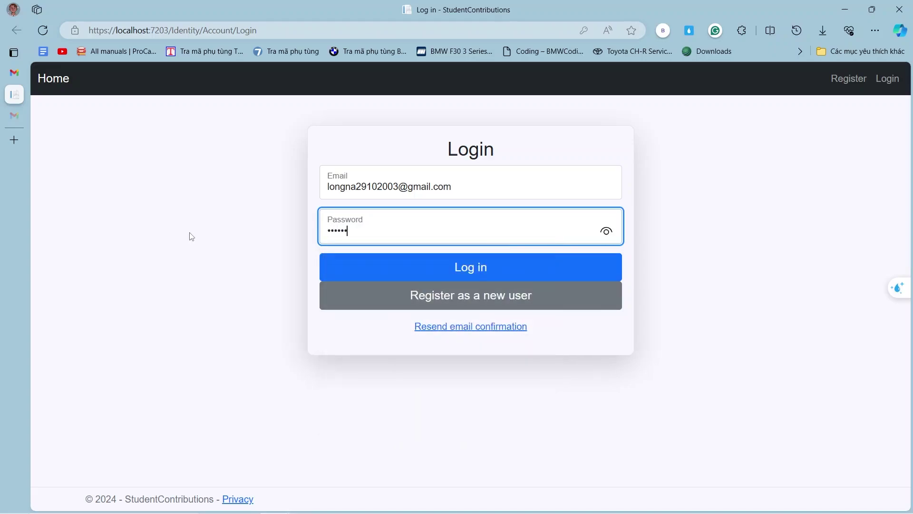
pyautogui.press('Return')
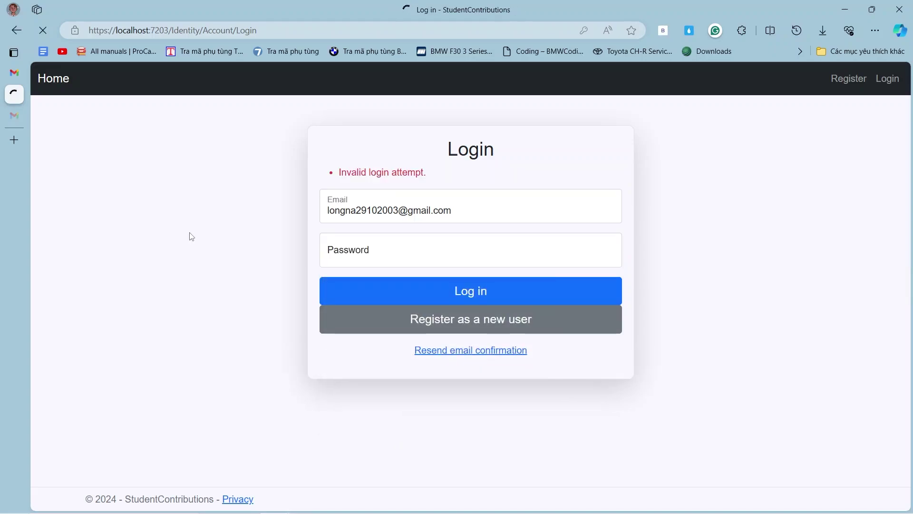
pyautogui.click(385, 258)
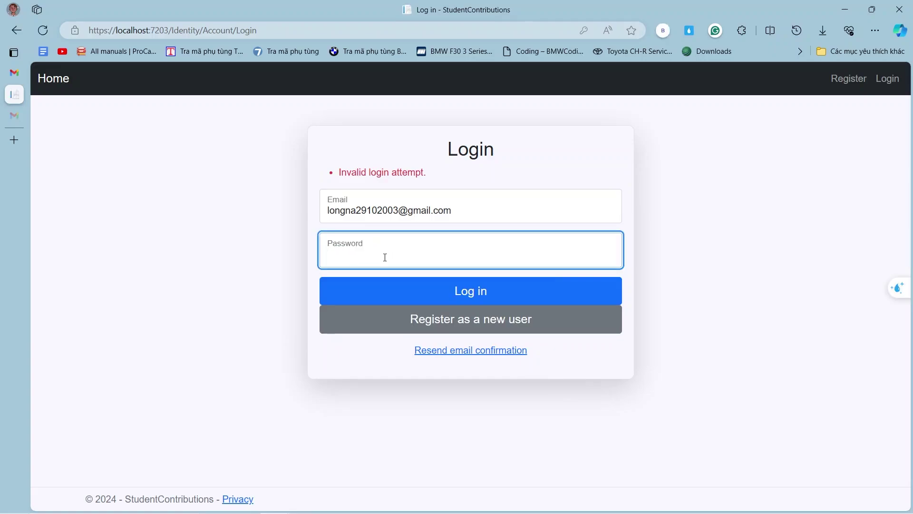
pyautogui.write('1')
pyautogui.press('Return')
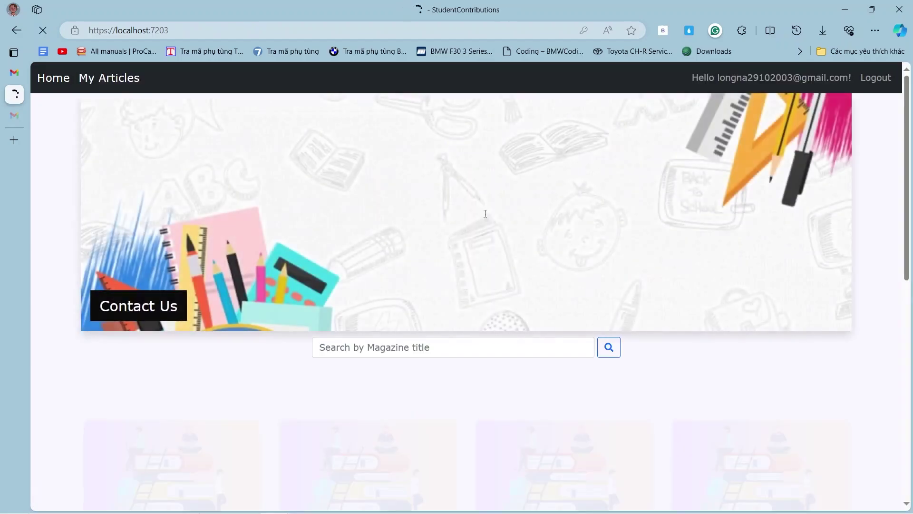
# Scroll the signed-in home page's magazine cards and return to the browser from OBS.
pyautogui.scroll(-10, 485, 213)
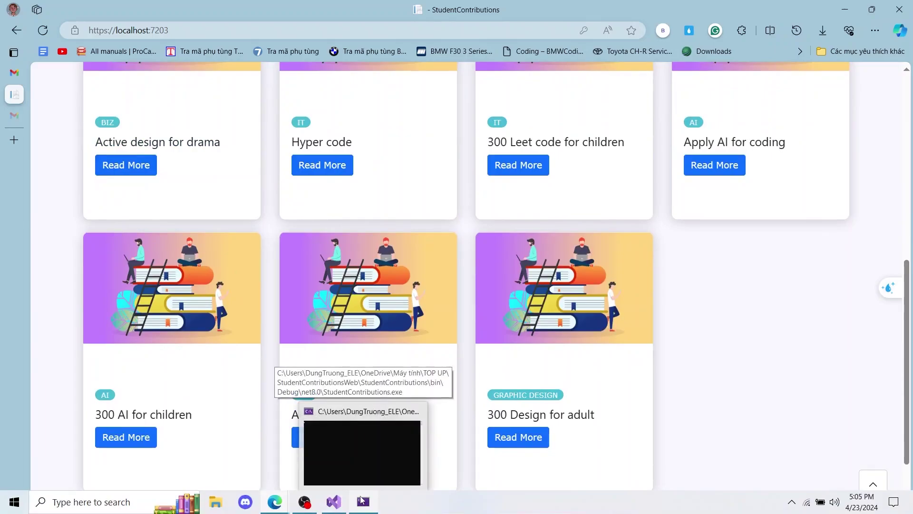
pyautogui.click(304, 502)
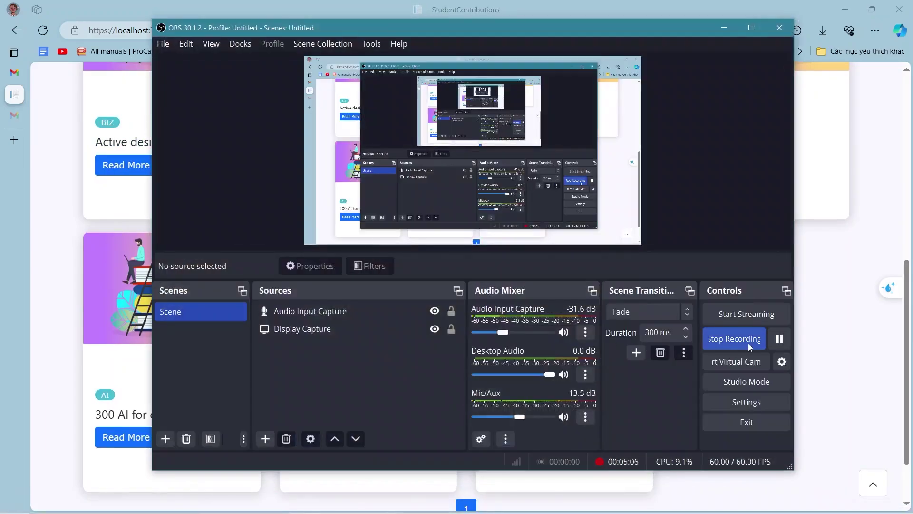
pyautogui.click(775, 344)
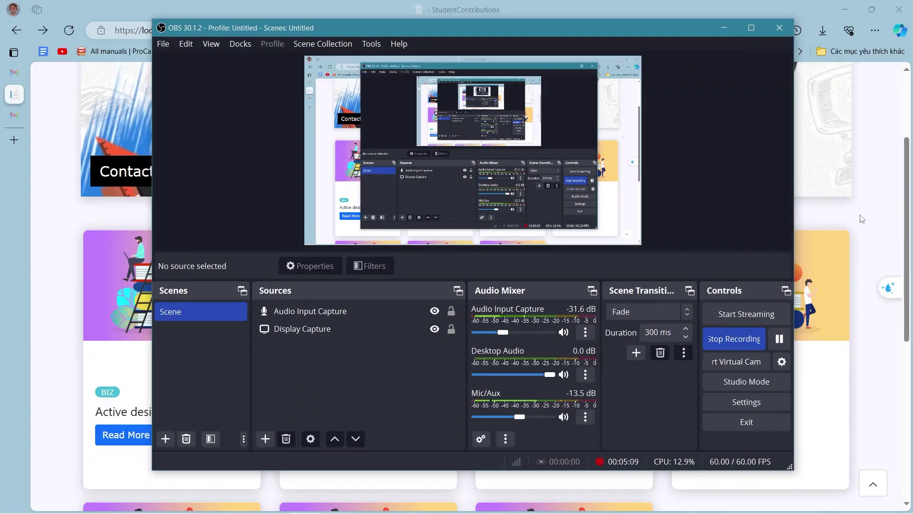
pyautogui.click(862, 219)
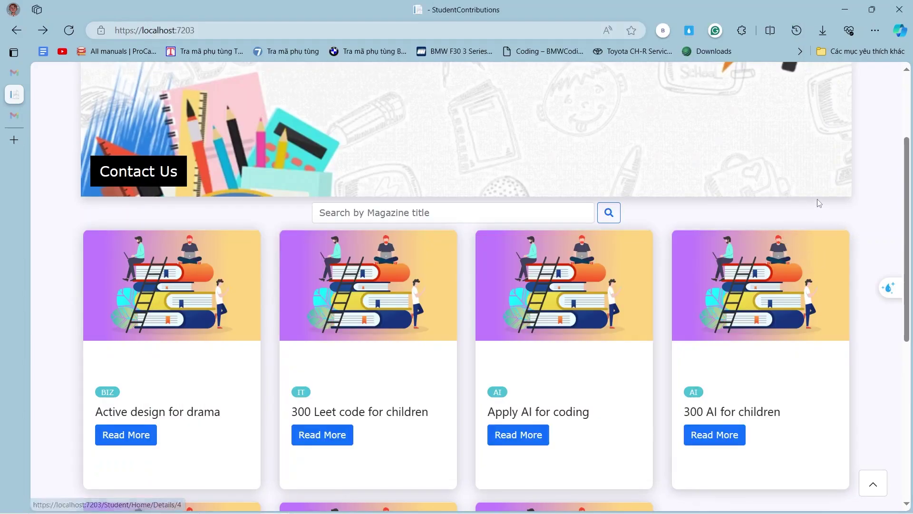
# Scroll through the magazine cards and open the 'Active design for drama' details page.
pyautogui.scroll(-2, 854, 187)
pyautogui.scroll(2, 856, 187)
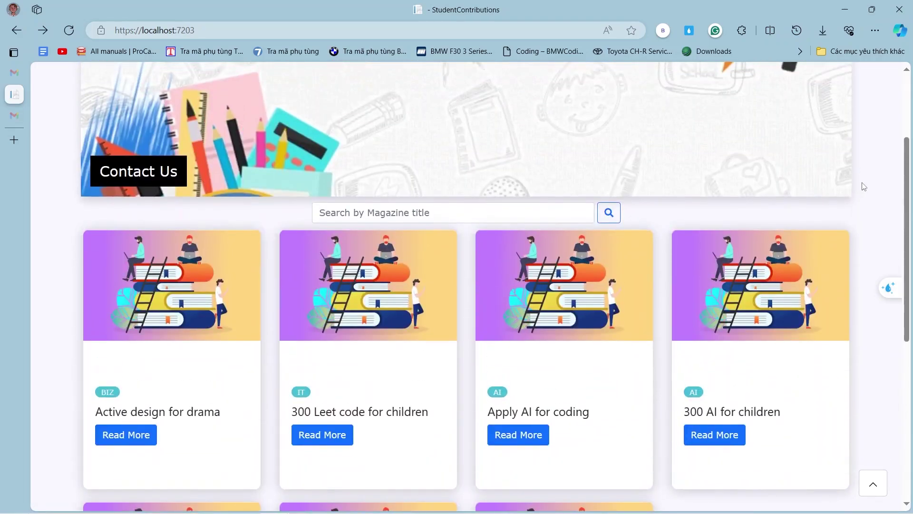
pyautogui.scroll(3, 864, 187)
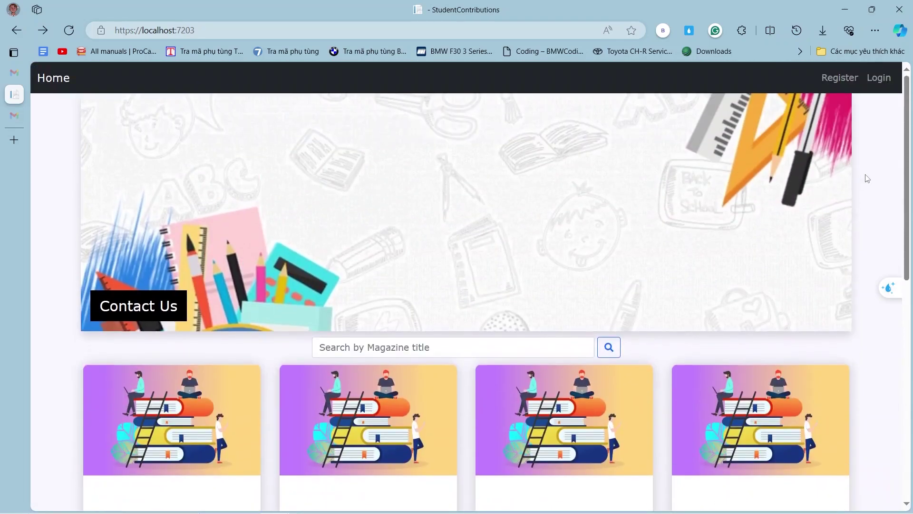
pyautogui.scroll(-4, 868, 178)
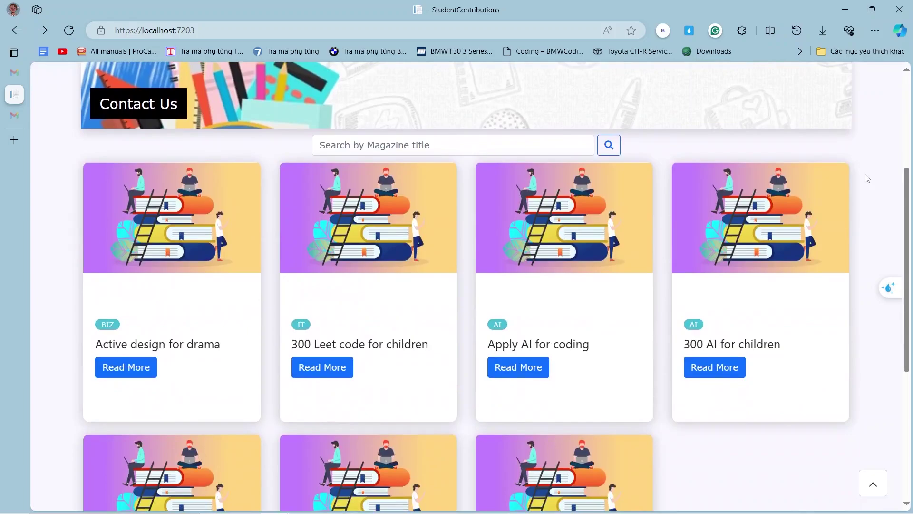
pyautogui.scroll(-2, 767, 241)
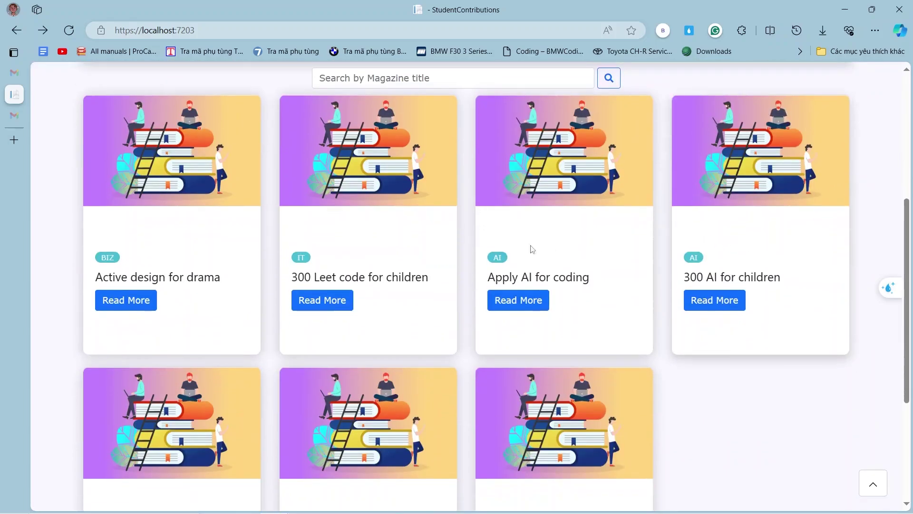
pyautogui.scroll(4, 533, 249)
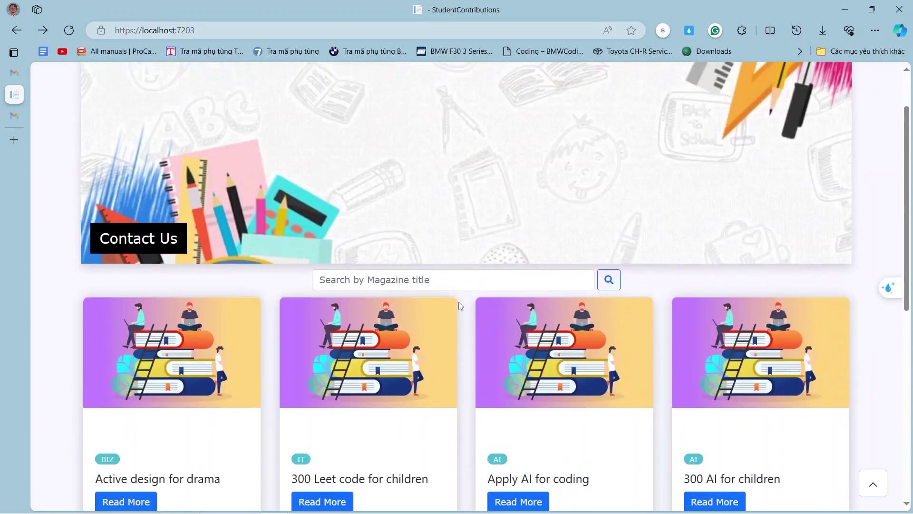
pyautogui.scroll(-4, 468, 288)
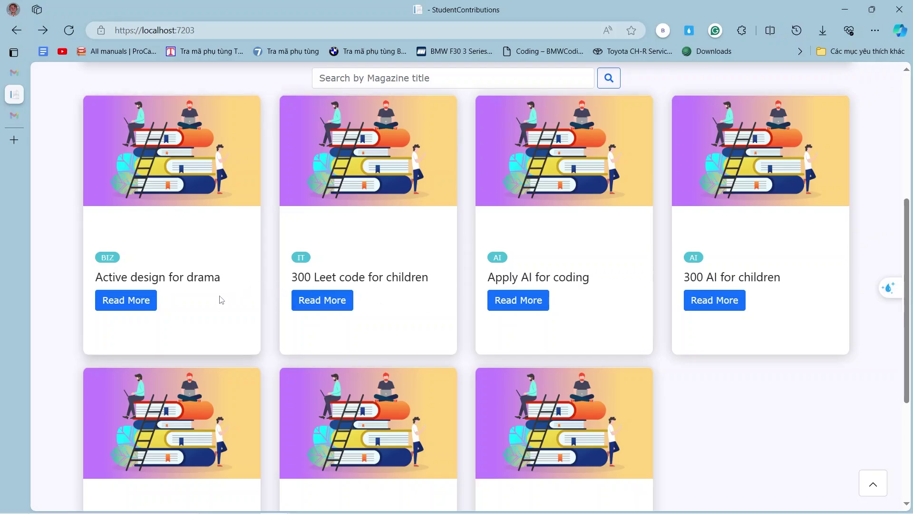
pyautogui.click(149, 306)
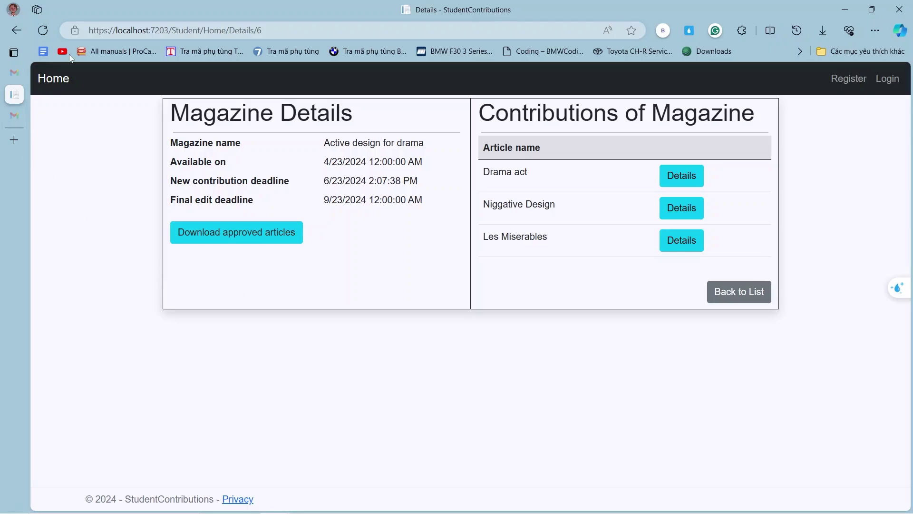
# Return home and log in with the saved student account's credentials.
pyautogui.click(59, 79)
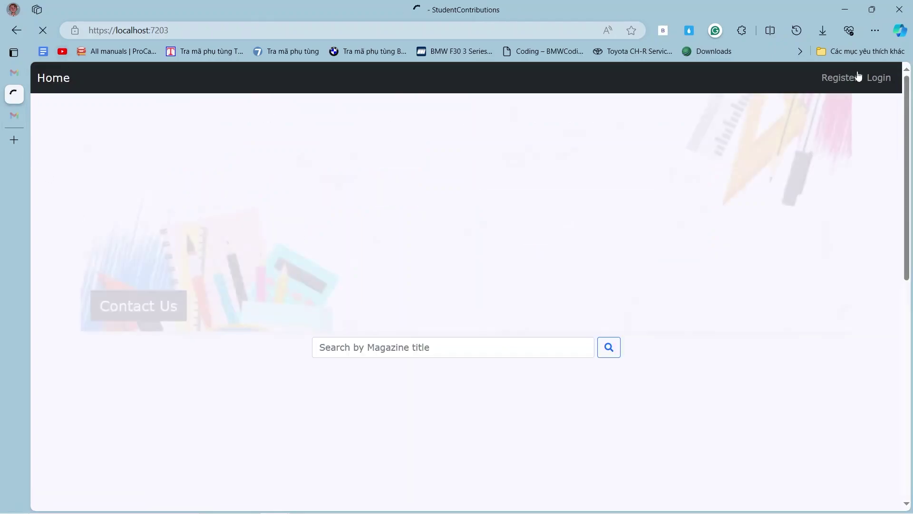
pyautogui.click(881, 81)
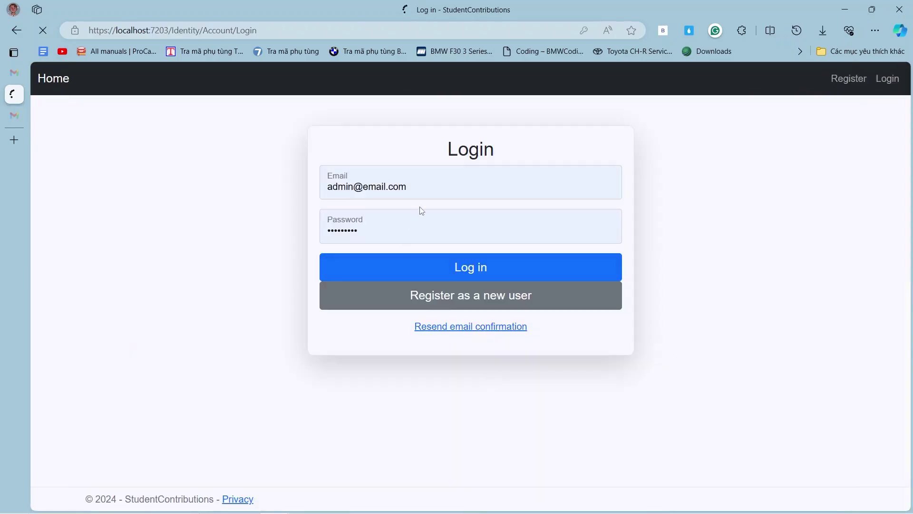
pyautogui.click(441, 182)
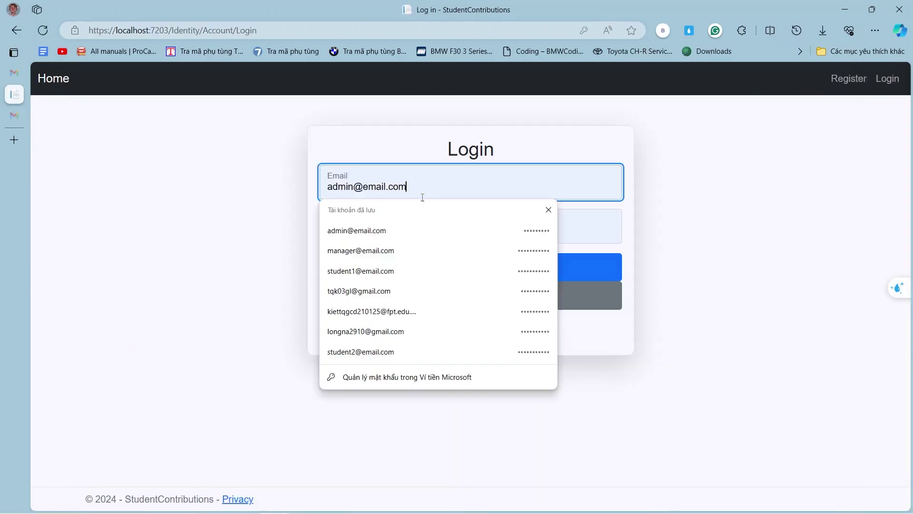
pyautogui.click(377, 275)
pyautogui.click(400, 266)
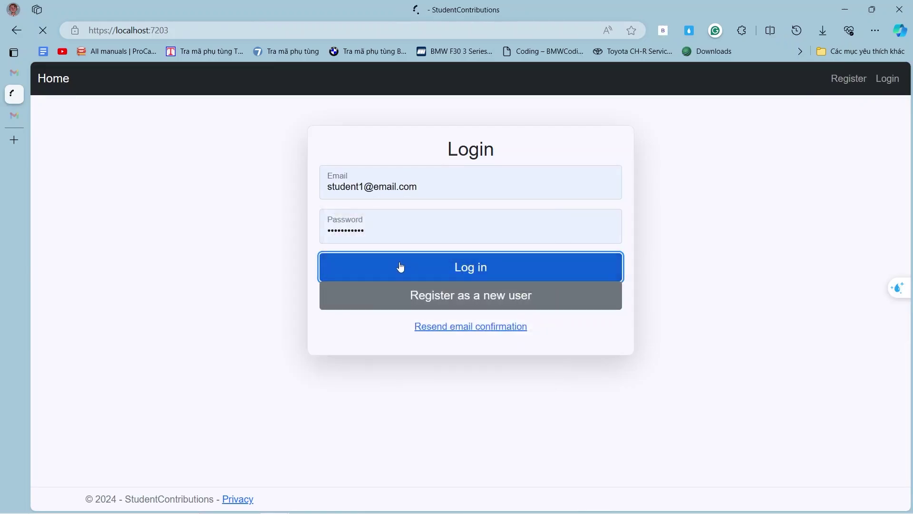
pyautogui.scroll(-5, 296, 294)
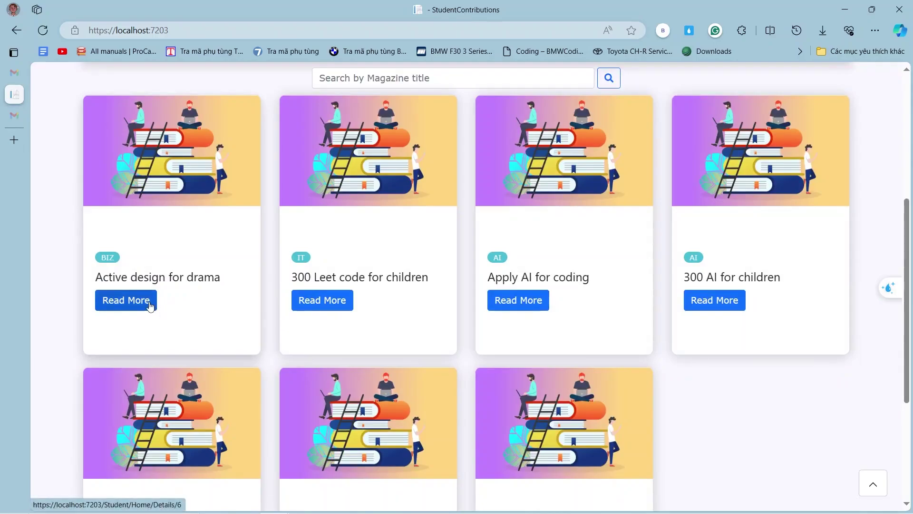
# Open the drama magazine, return home, then view the 'Hyper code' magazine details.
pyautogui.click(150, 305)
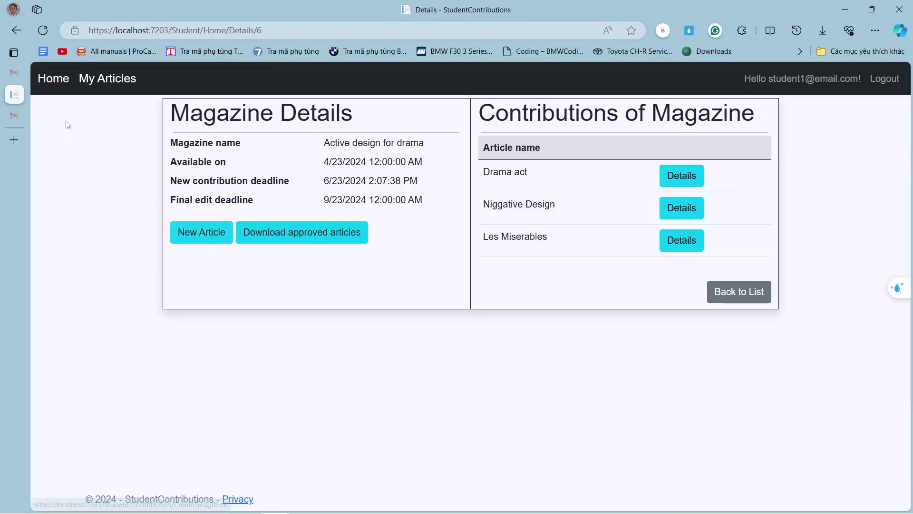
pyautogui.click(51, 82)
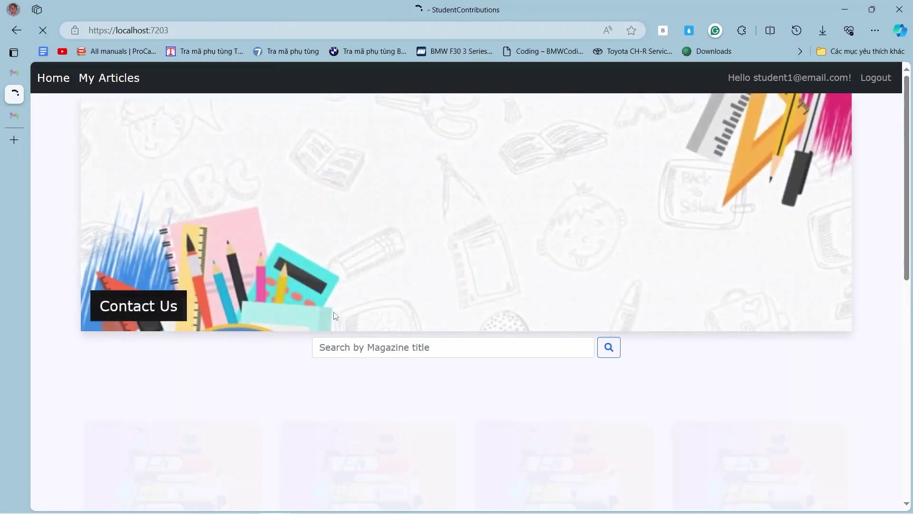
pyautogui.scroll(-8, 343, 309)
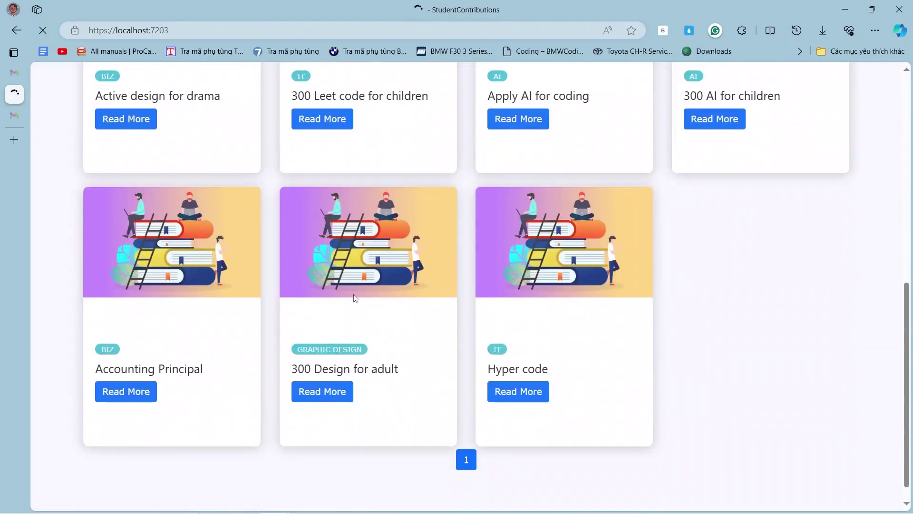
pyautogui.scroll(-1, 354, 294)
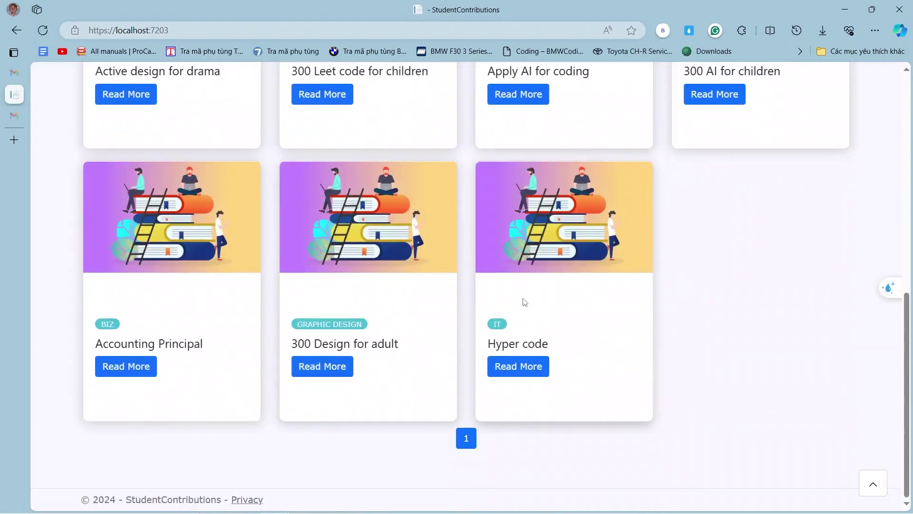
pyautogui.click(521, 370)
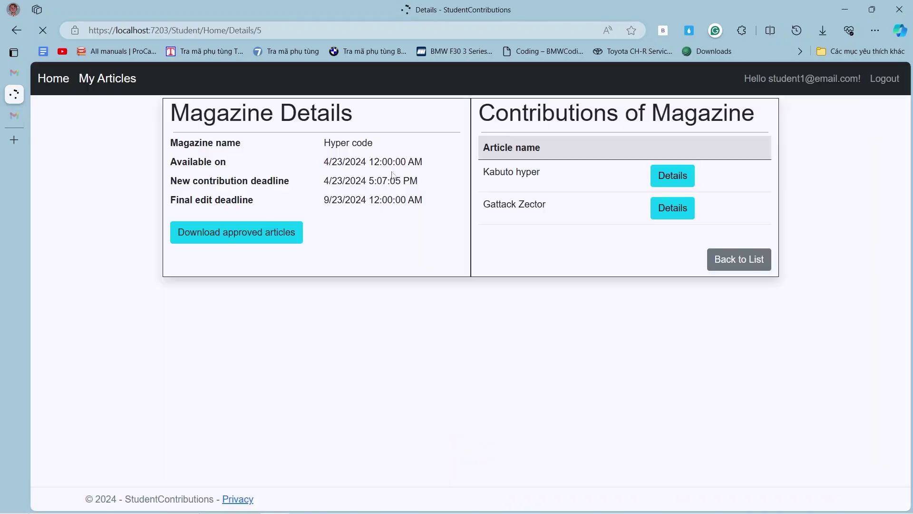
# Go back to the magazine list and reopen the 'Active design for drama' details.
pyautogui.moveTo(488, 513)
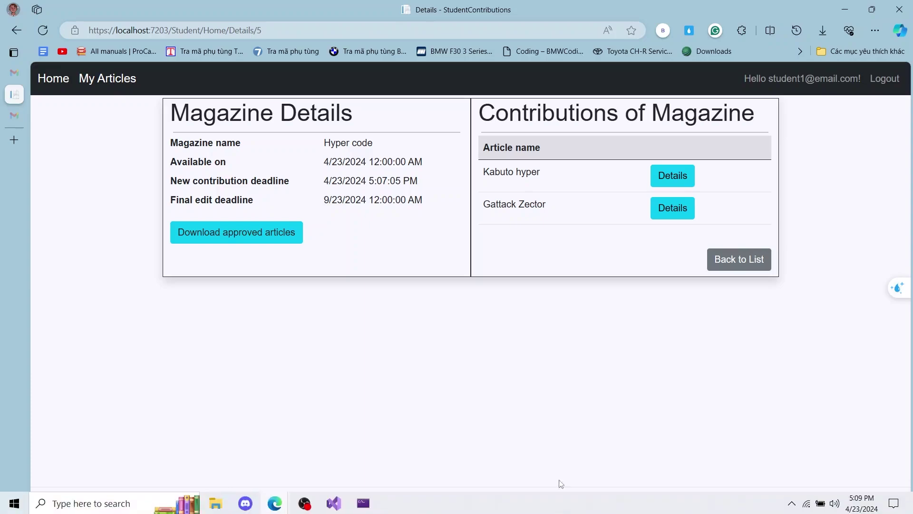
pyautogui.moveTo(859, 507)
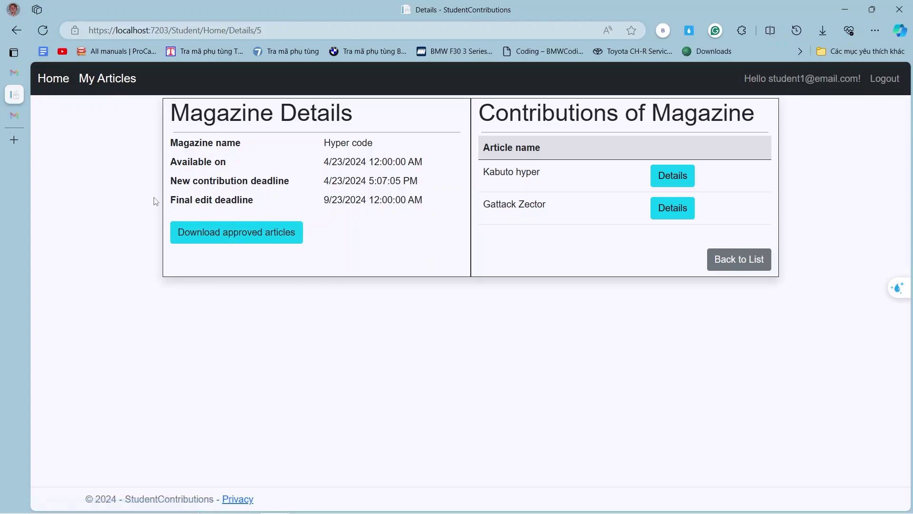
pyautogui.click(17, 32)
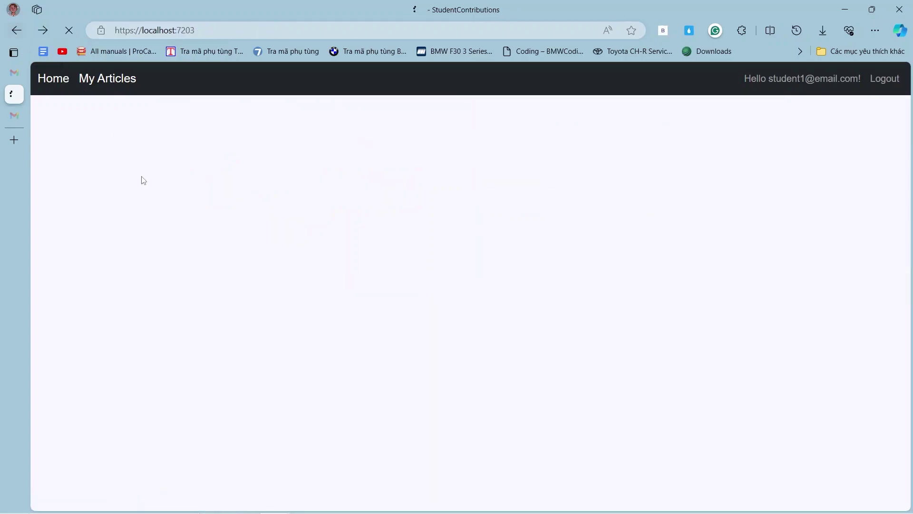
pyautogui.scroll(5, 183, 292)
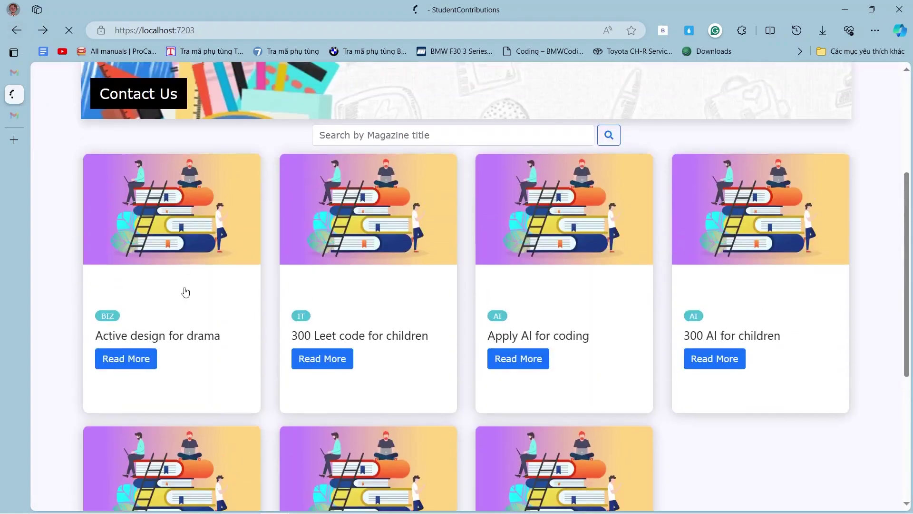
pyautogui.click(137, 364)
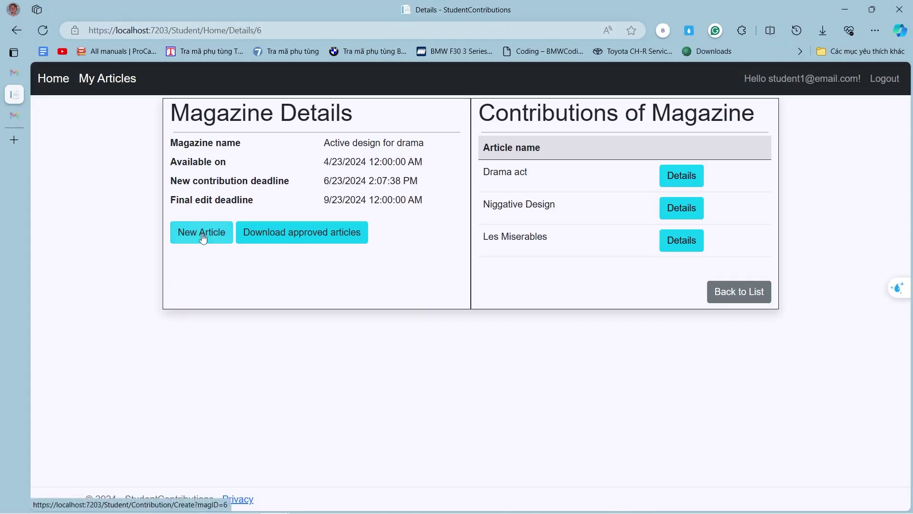
# Start a new contribution for the magazine titled 'bAKA TO TEST'.
pyautogui.click(204, 238)
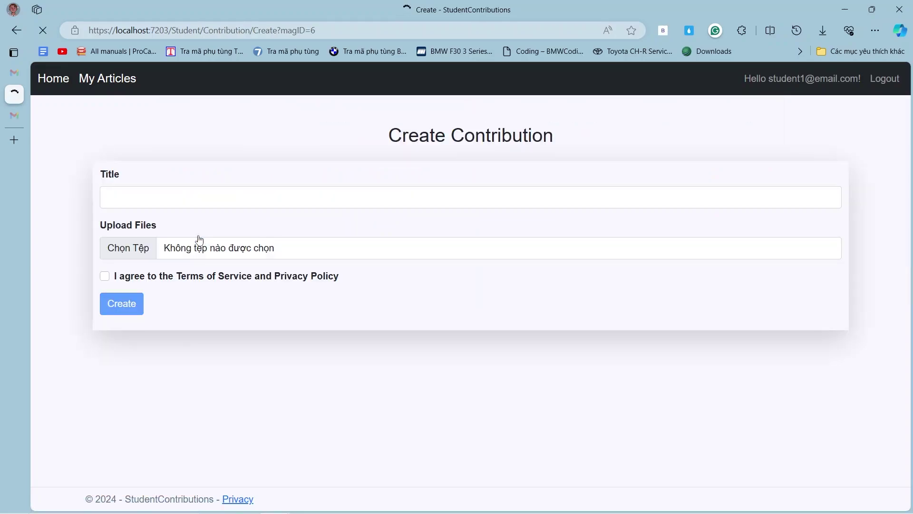
pyautogui.click(203, 194)
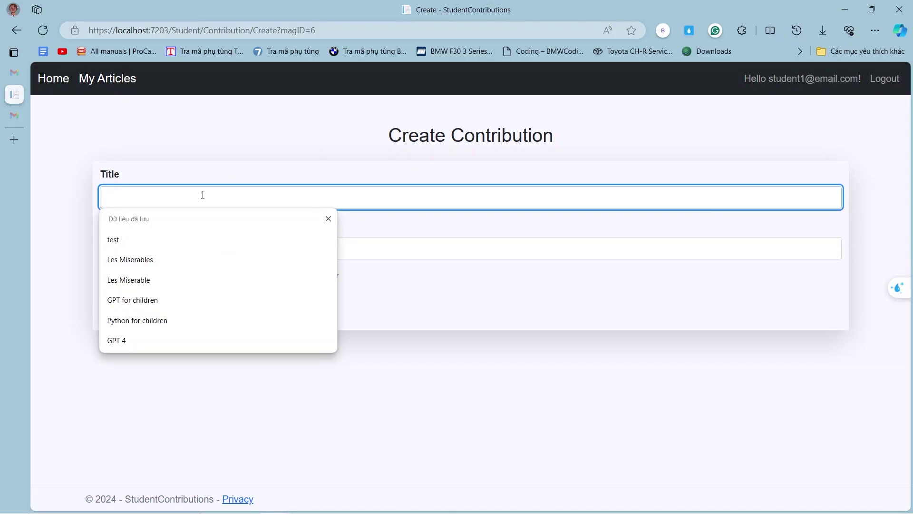
pyautogui.write('b')
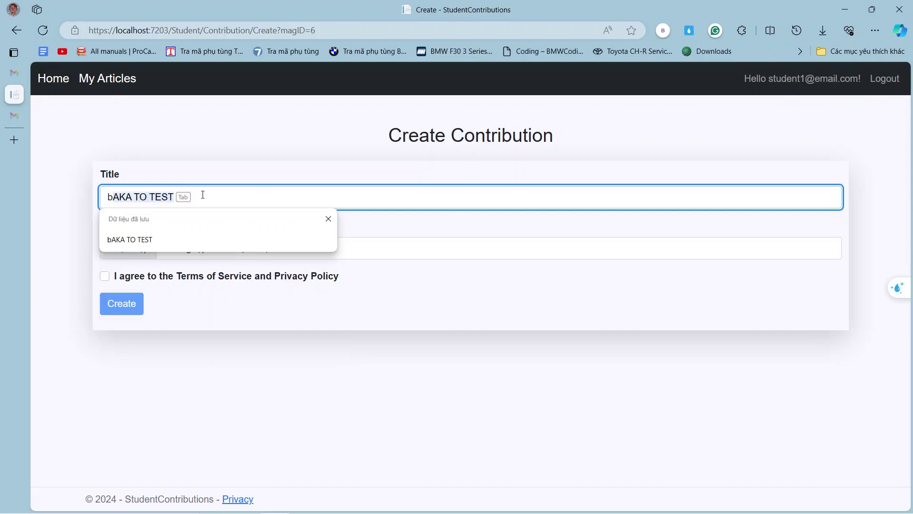
pyautogui.click(166, 239)
# Attach Tet Festival.docx, accept the terms, and submit the contribution.
pyautogui.click(146, 247)
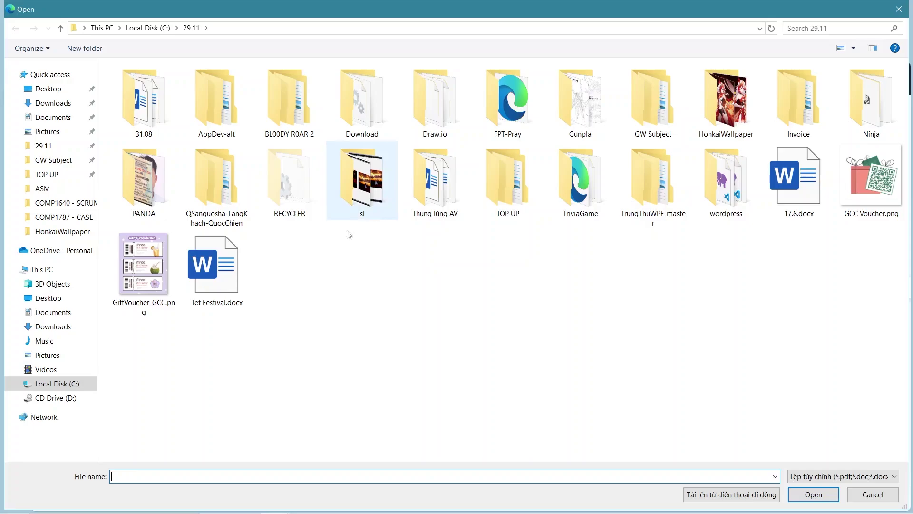
pyautogui.click(226, 293)
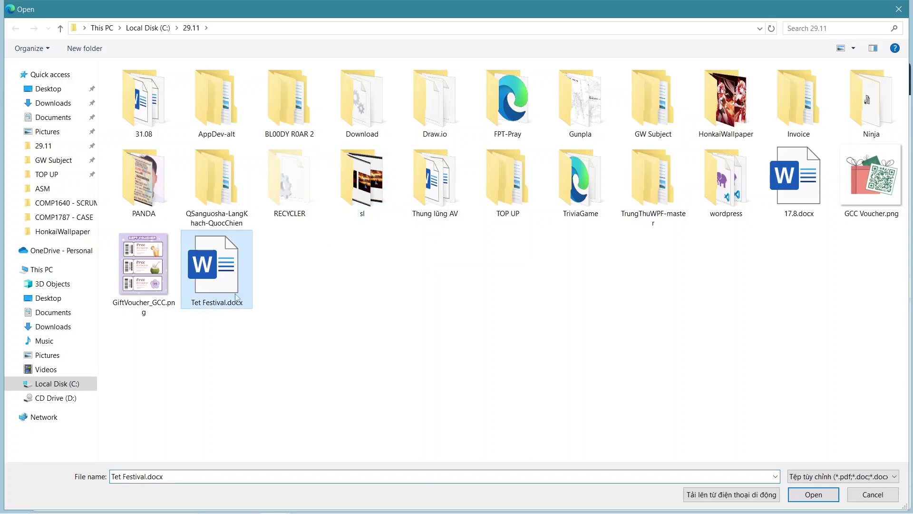
pyautogui.click(815, 495)
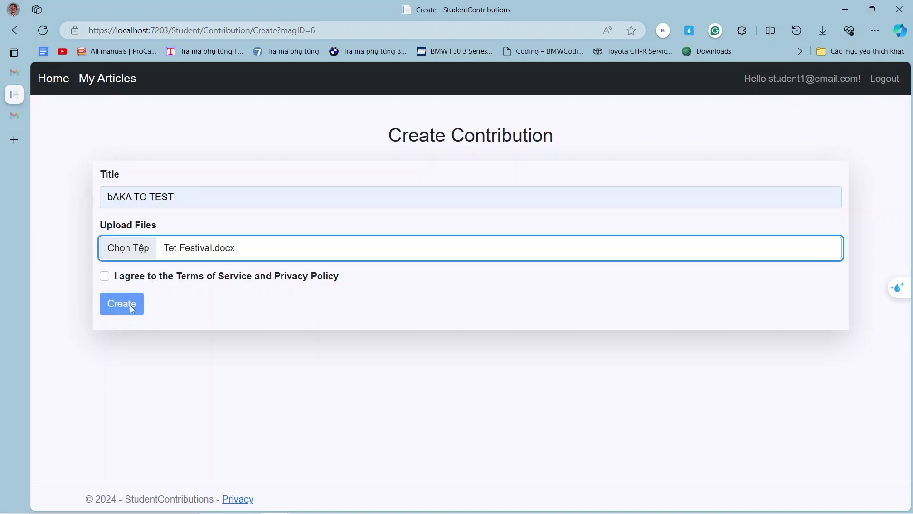
pyautogui.click(106, 277)
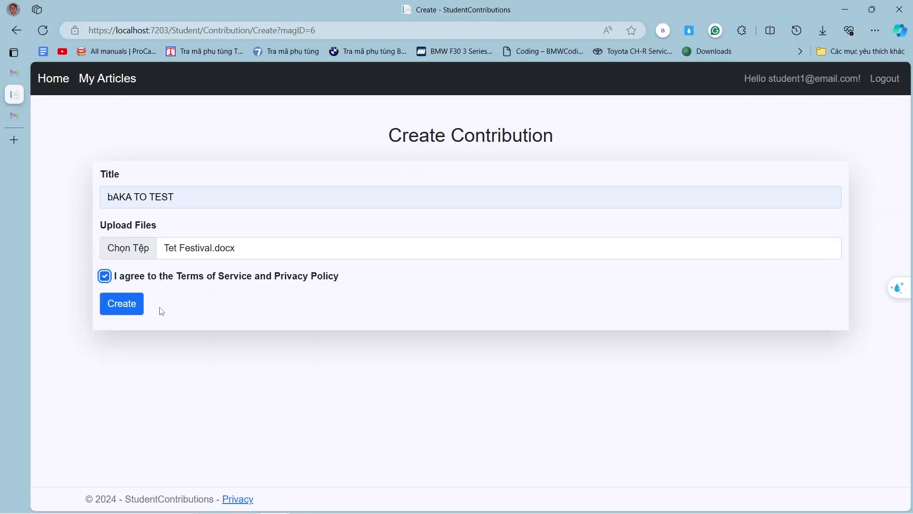
pyautogui.click(123, 304)
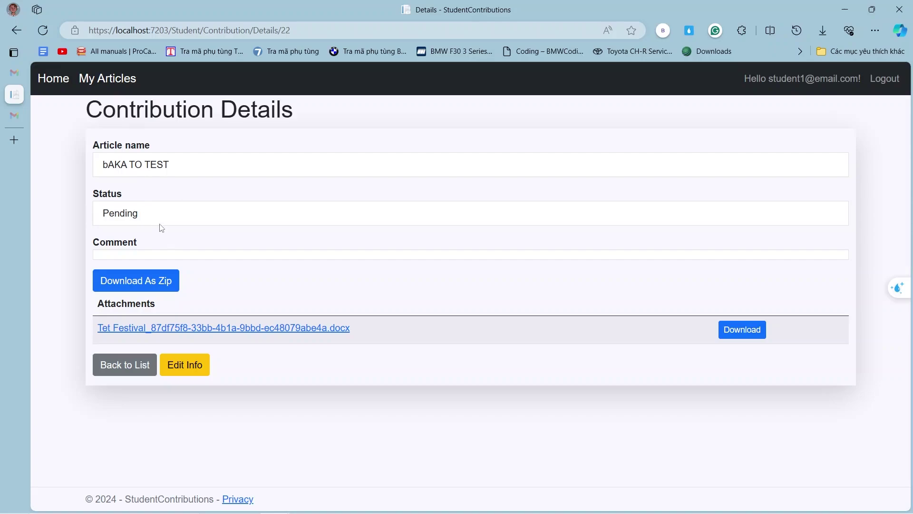
# Go to My Articles and check that bAKA TO TEST is listed as Pending.
pyautogui.click(121, 85)
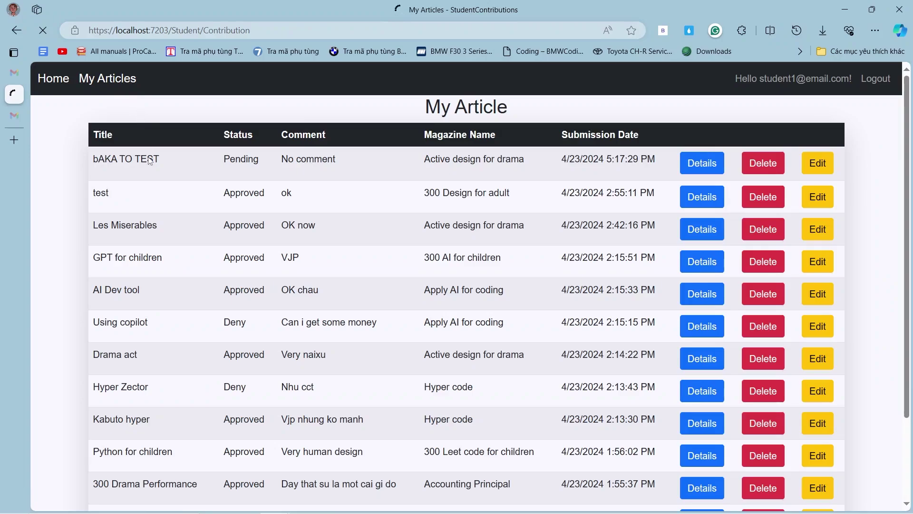
pyautogui.scroll(-3, 177, 185)
pyautogui.scroll(3, 178, 191)
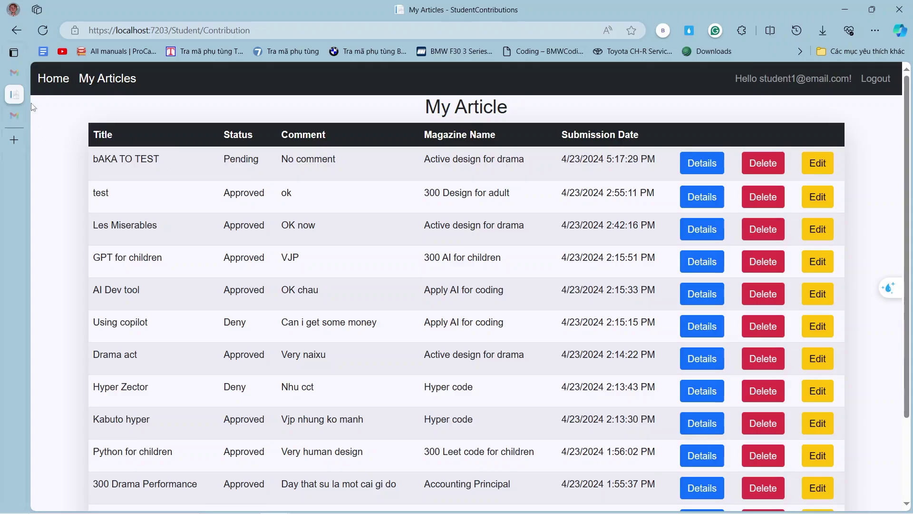
# From the home page, open the Active design for drama magazine details.
pyautogui.click(52, 89)
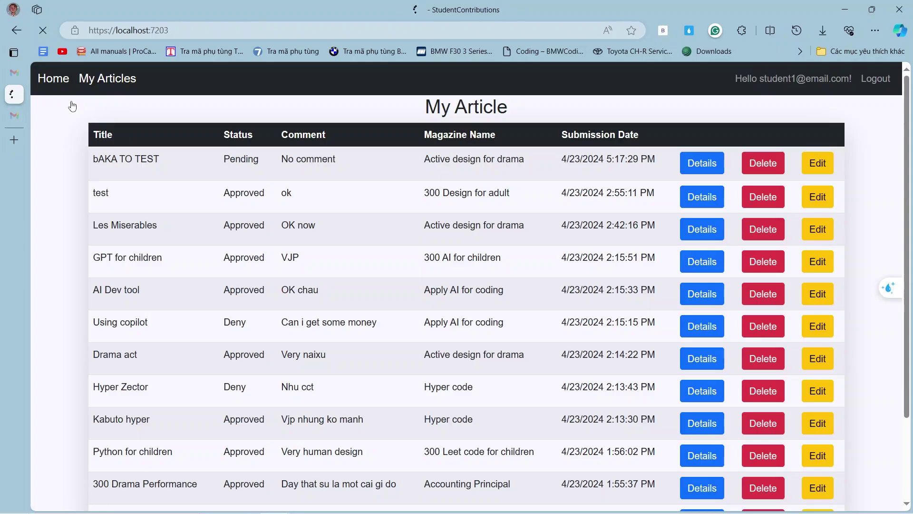
pyautogui.scroll(-5, 238, 381)
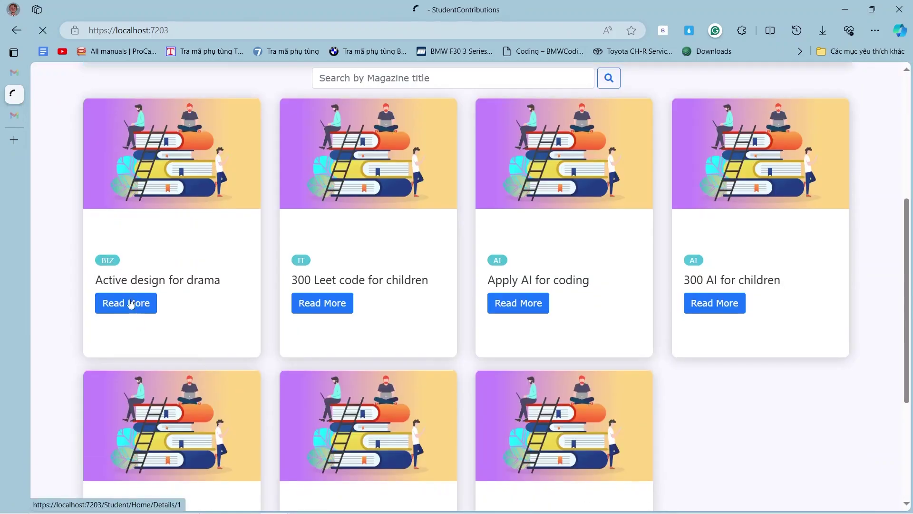
pyautogui.click(143, 300)
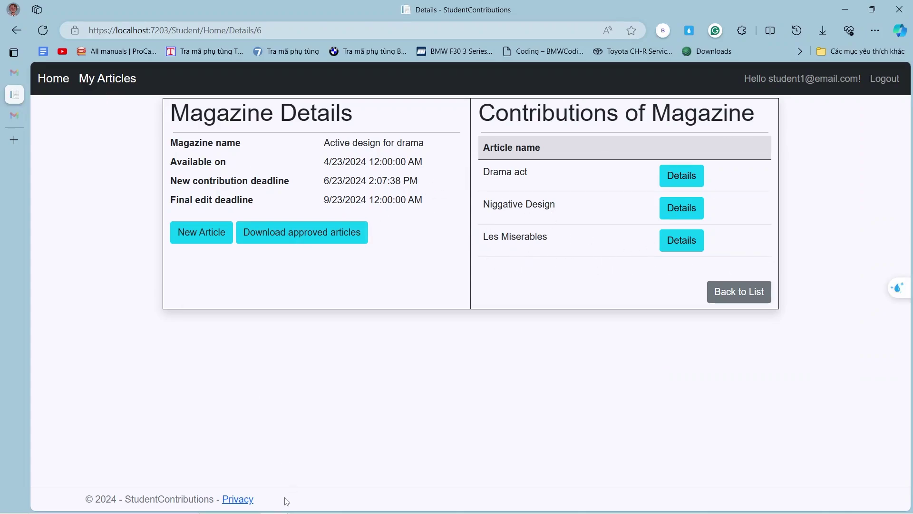
pyautogui.moveTo(211, 502)
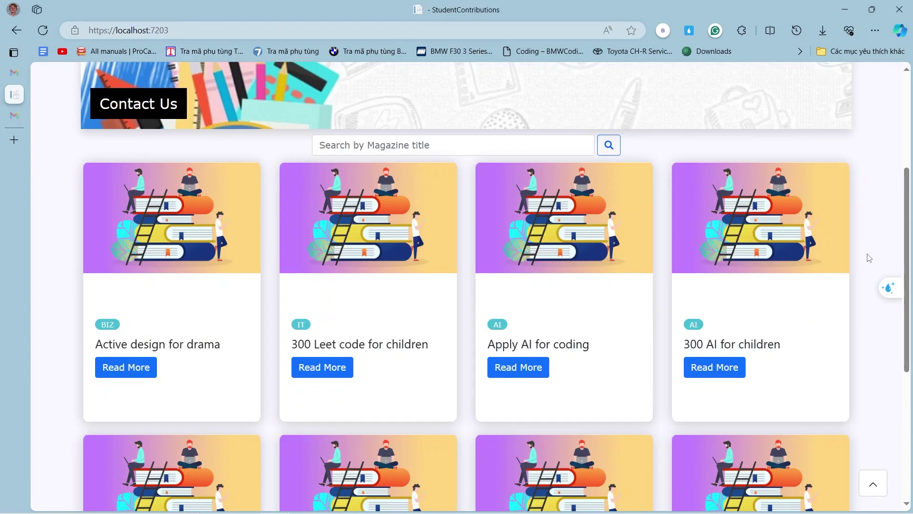
# Browse the magazine page, then return to My Articles showing bAKA TO TEST's comment TEST OK.
pyautogui.scroll(1, 869, 258)
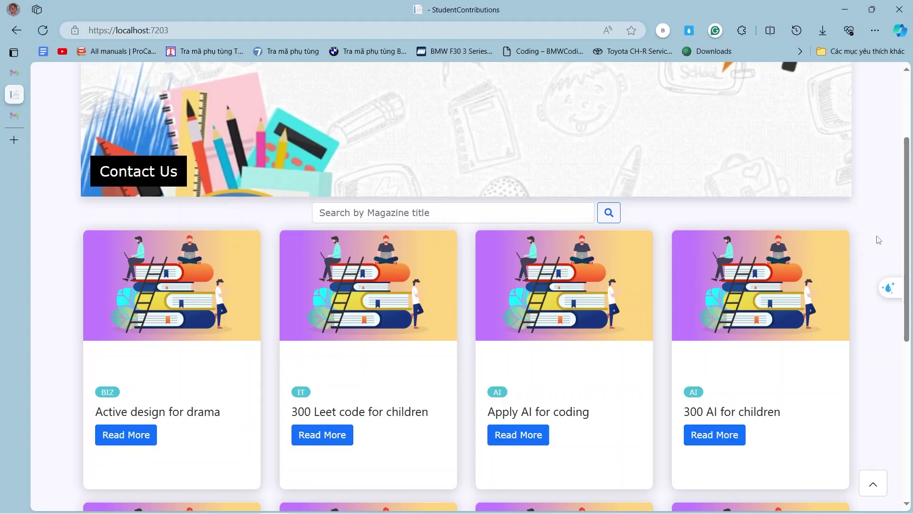
pyautogui.scroll(-4, 879, 240)
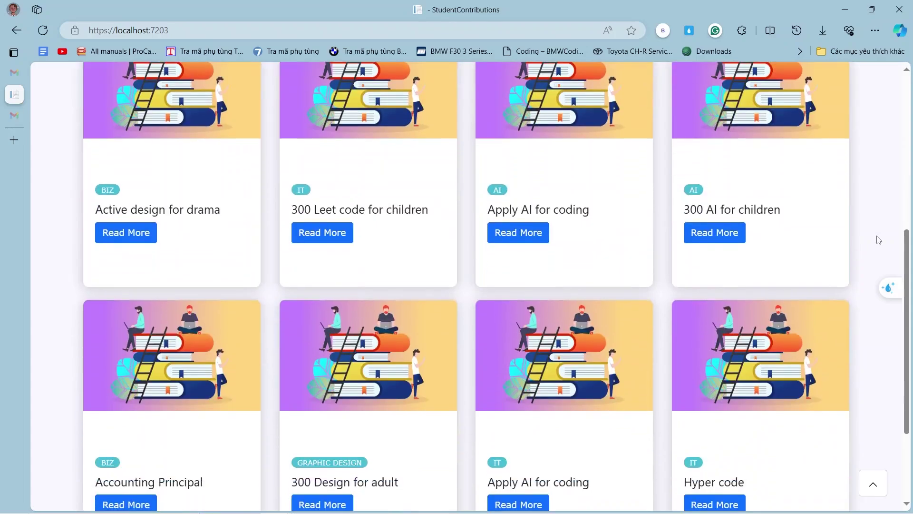
pyautogui.scroll(-2, 879, 239)
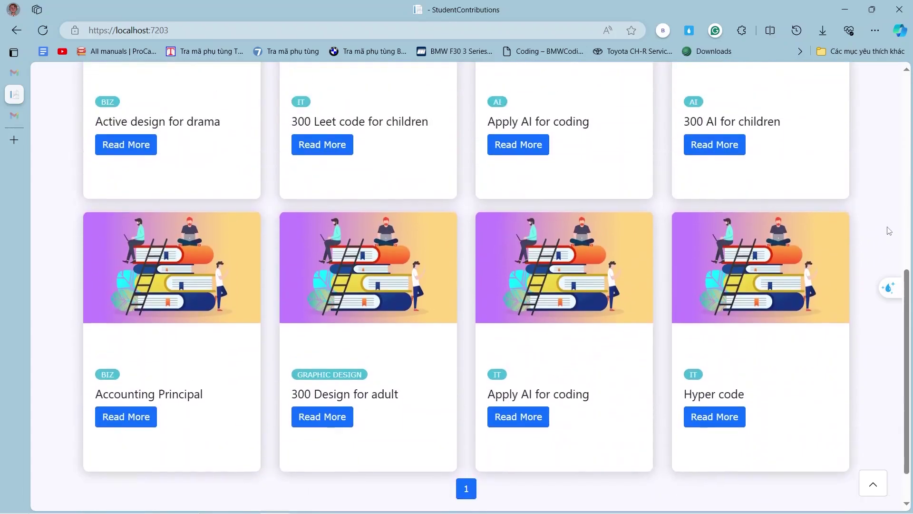
pyautogui.scroll(5, 889, 231)
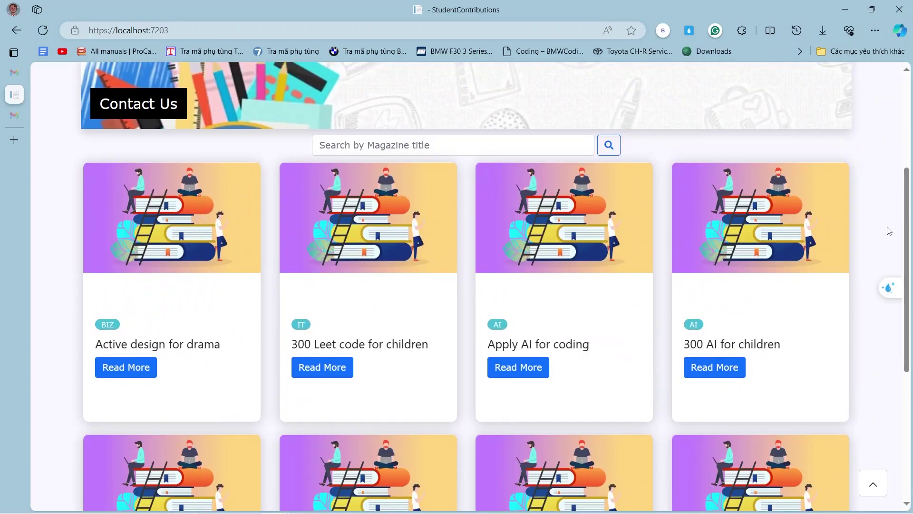
pyautogui.scroll(5, 888, 215)
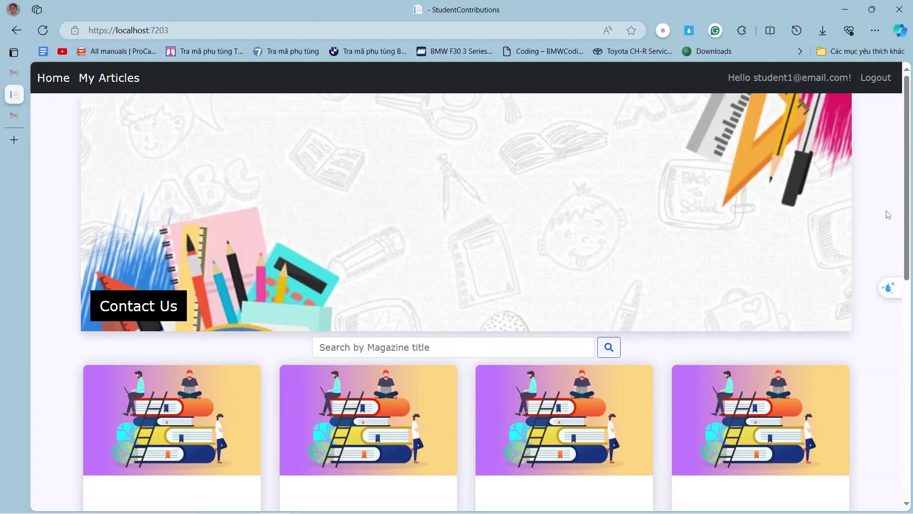
pyautogui.scroll(-4, 888, 215)
pyautogui.scroll(4, 885, 212)
pyautogui.click(116, 79)
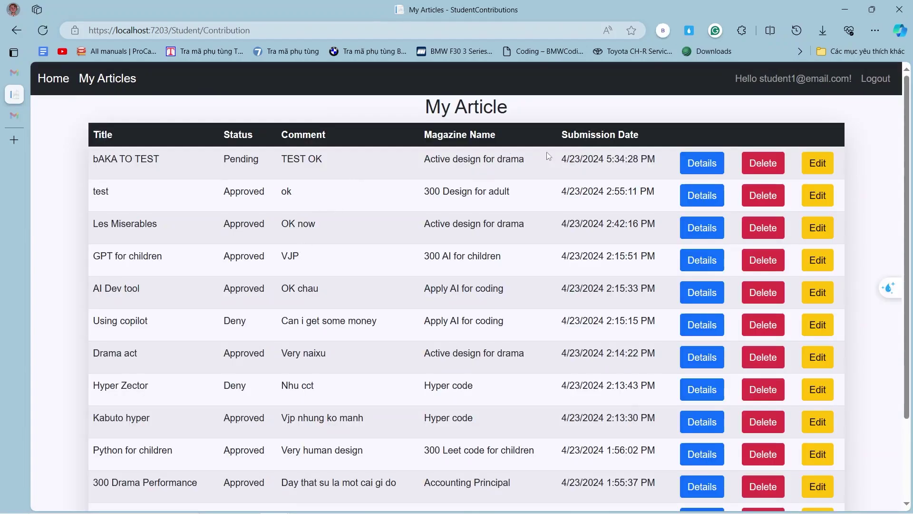
# Open bAKA TO TEST's details and save its Tet Festival attachment into the TOP UP folder.
pyautogui.click(703, 164)
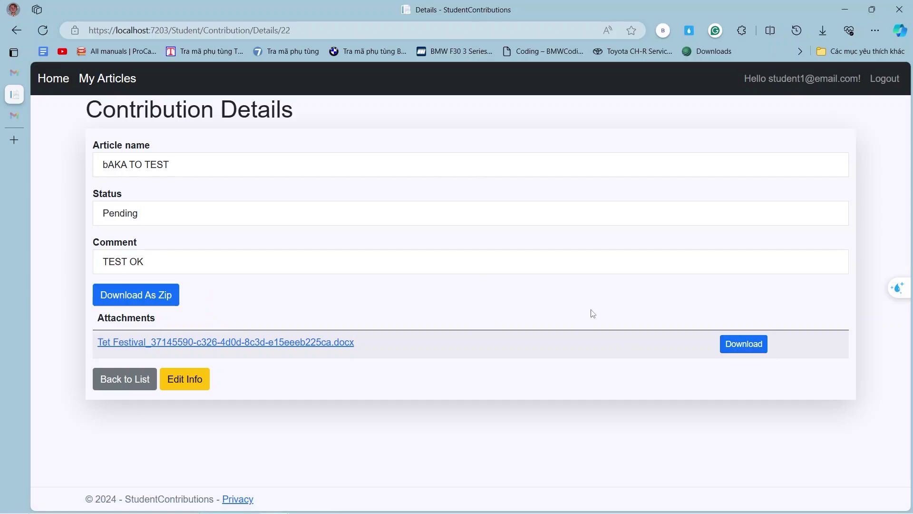
pyautogui.click(743, 349)
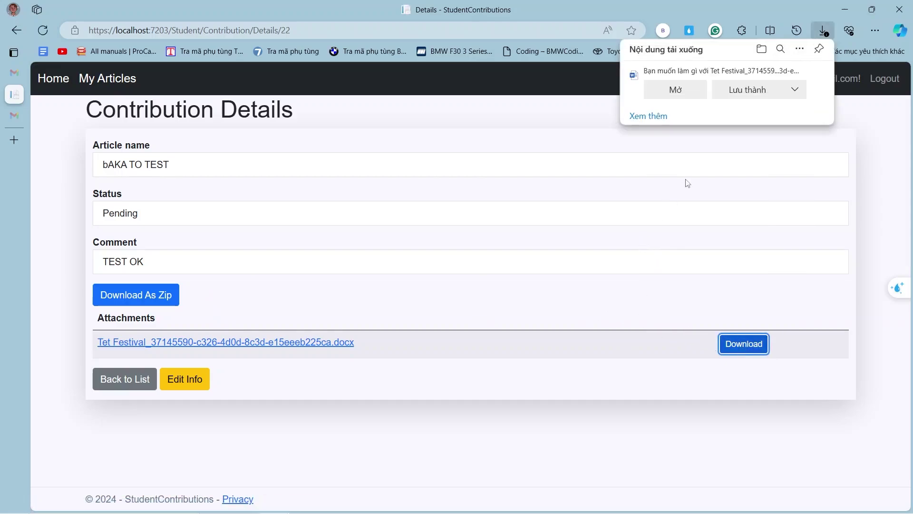
pyautogui.click(752, 95)
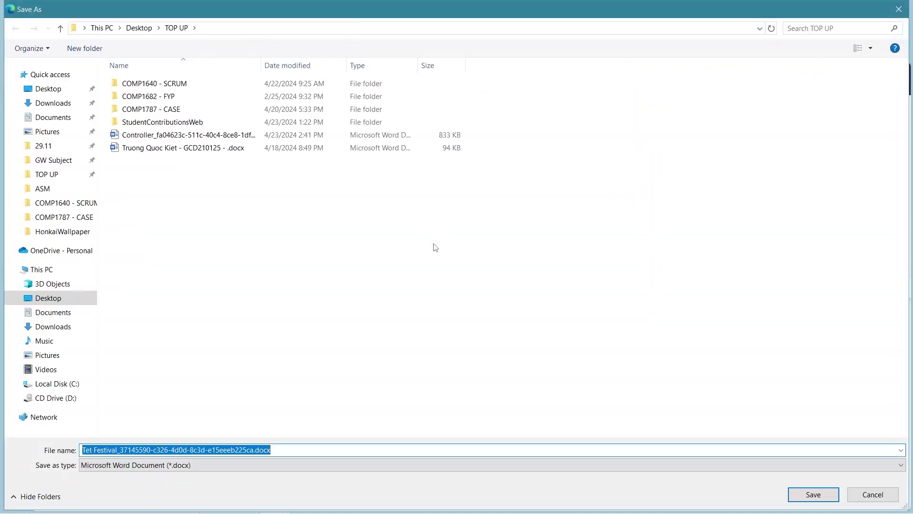
pyautogui.click(814, 495)
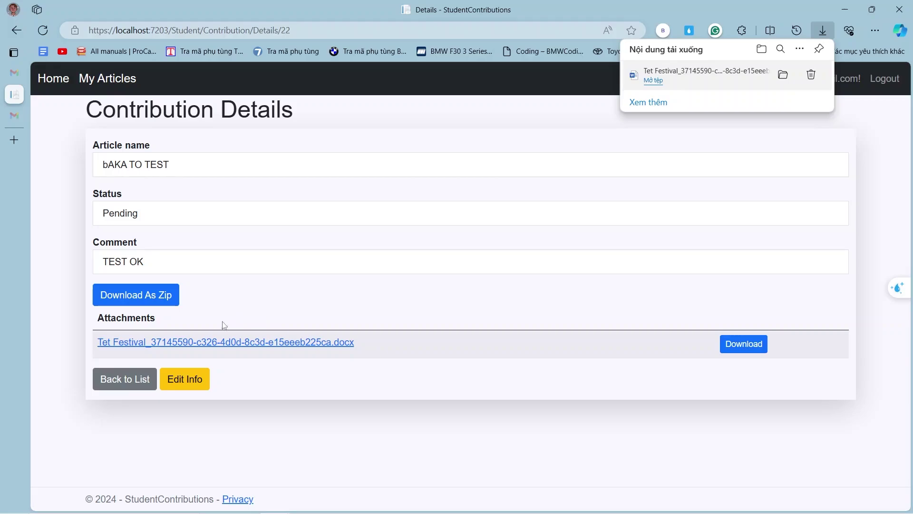
# Edit bAKA TO TEST to upload GiftVoucher_GCC.png as an extra file and save.
pyautogui.click(191, 380)
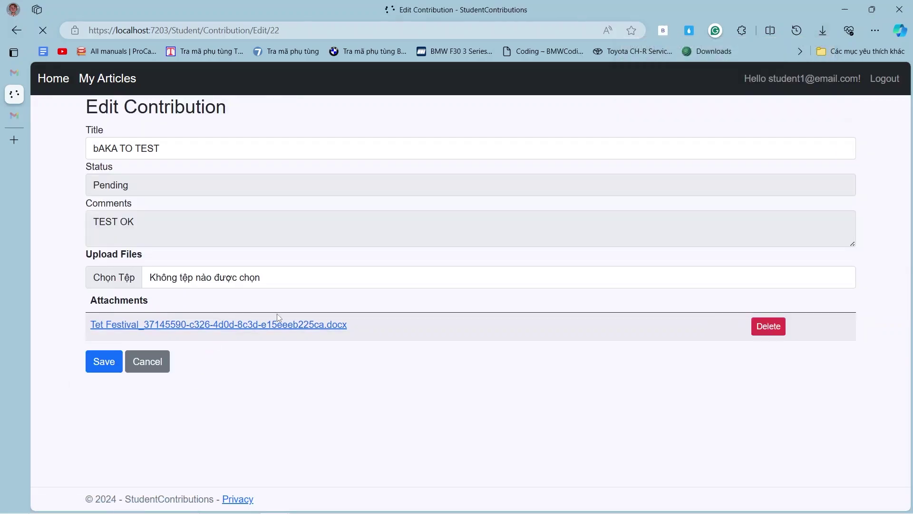
pyautogui.click(135, 281)
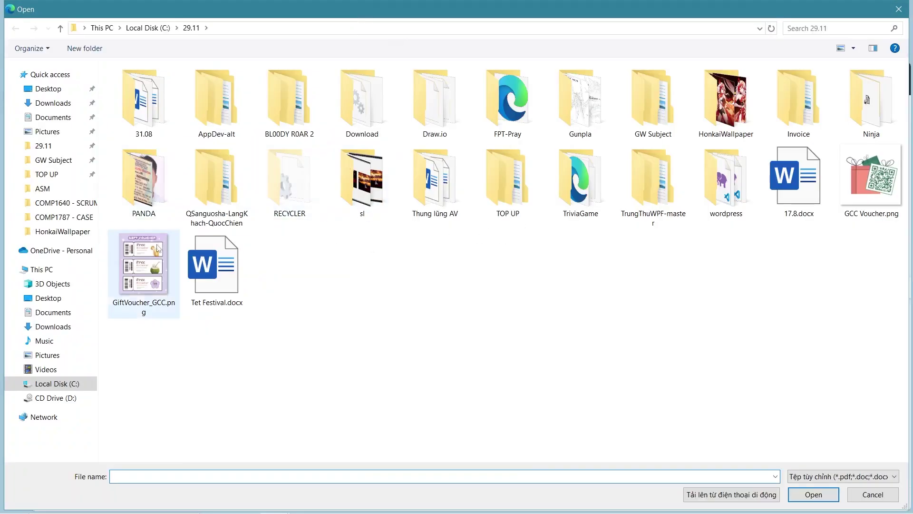
pyautogui.click(159, 259)
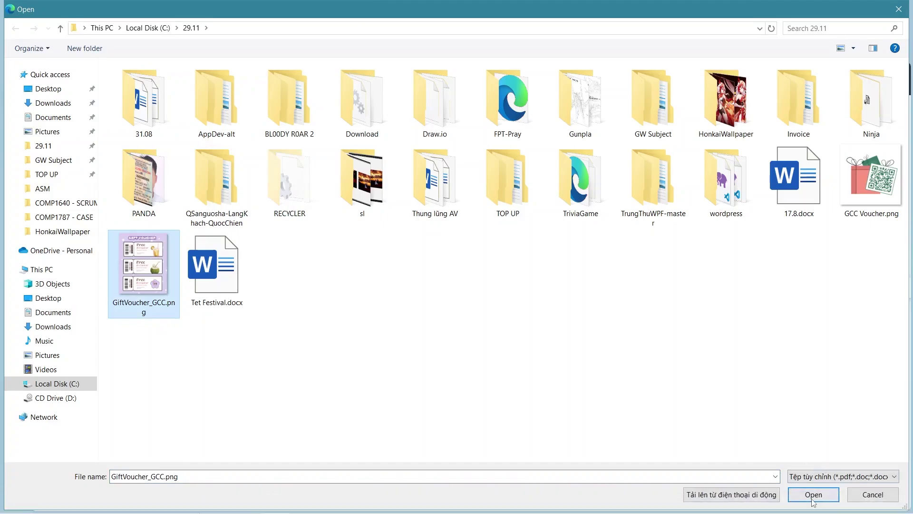
pyautogui.click(813, 495)
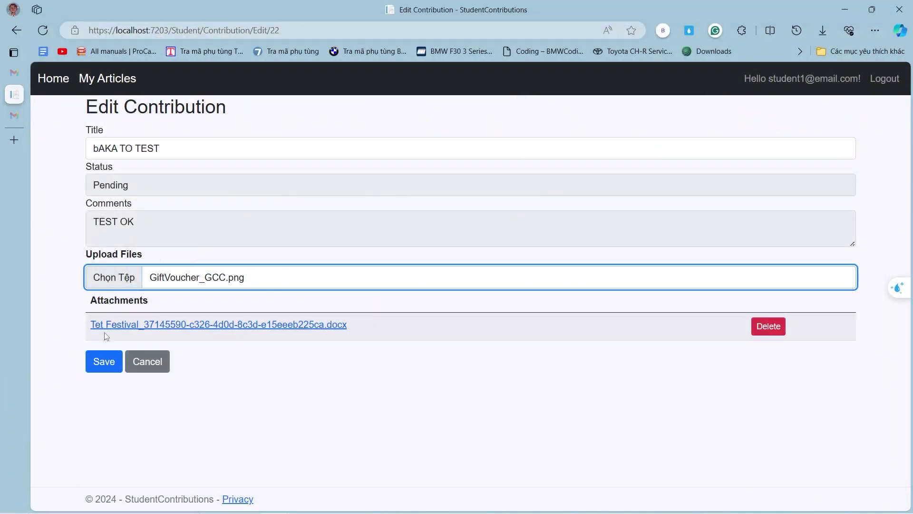
pyautogui.click(115, 361)
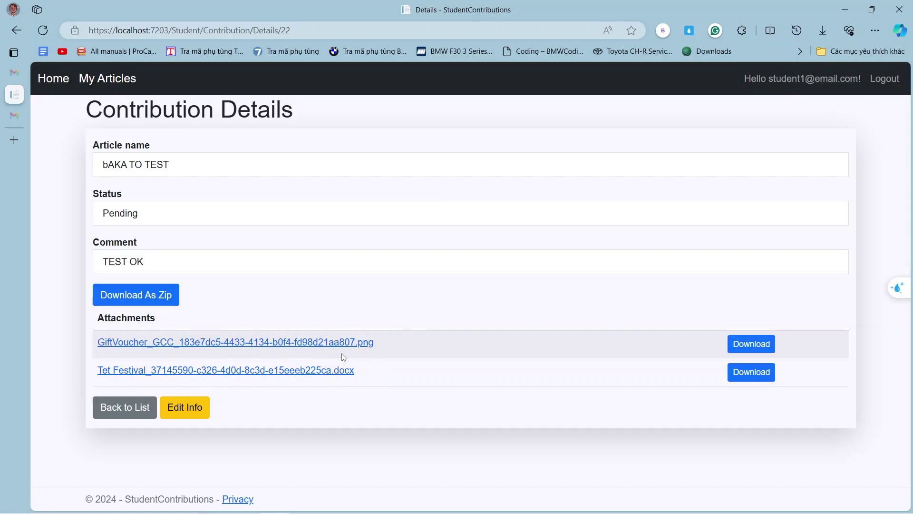
# Download all attachments as Article_22_bAKA TO TEST.zip, saved to the Desktop.
pyautogui.click(133, 300)
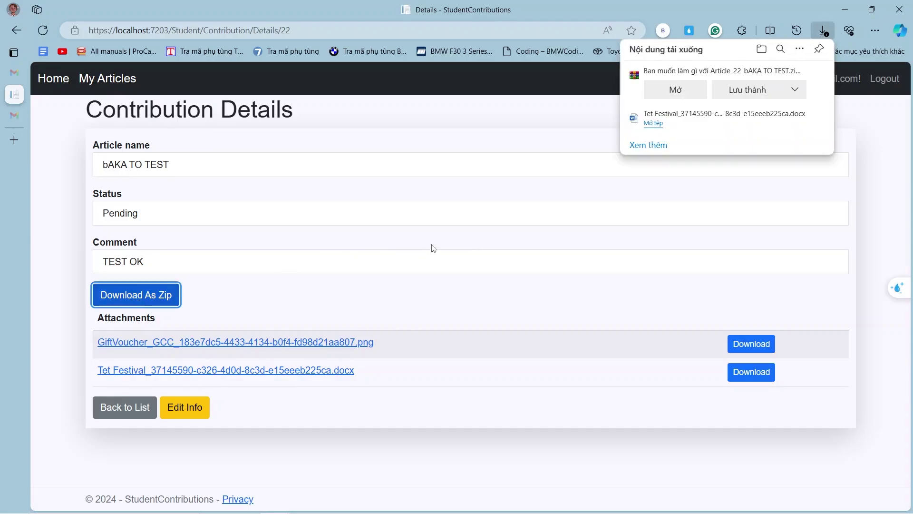
pyautogui.click(748, 92)
pyautogui.click(748, 92)
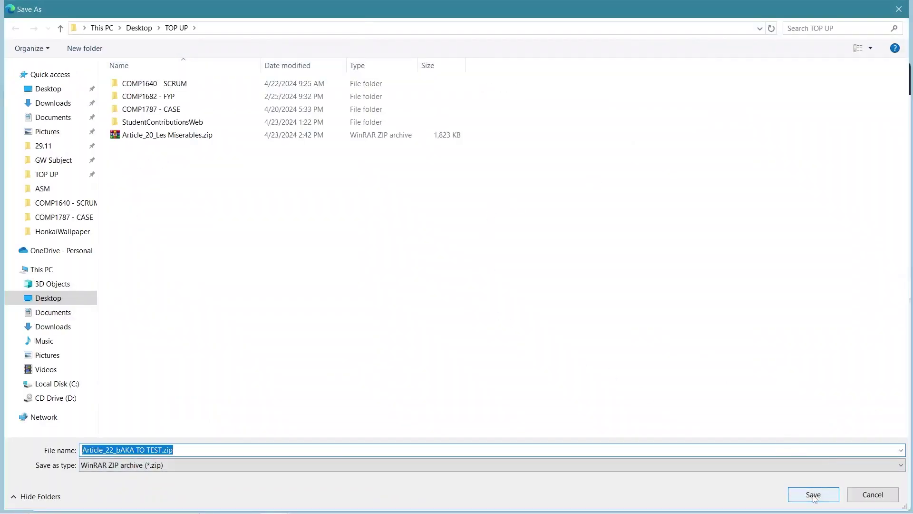
pyautogui.click(815, 497)
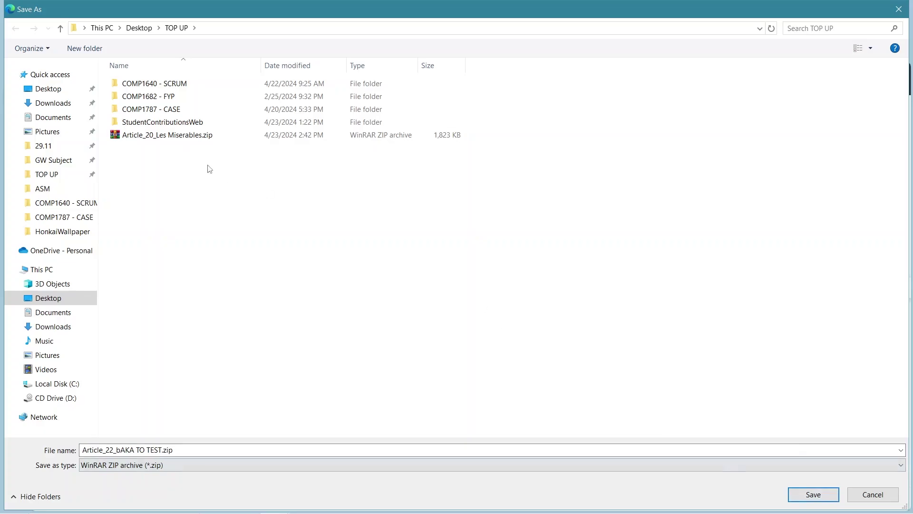
pyautogui.click(48, 299)
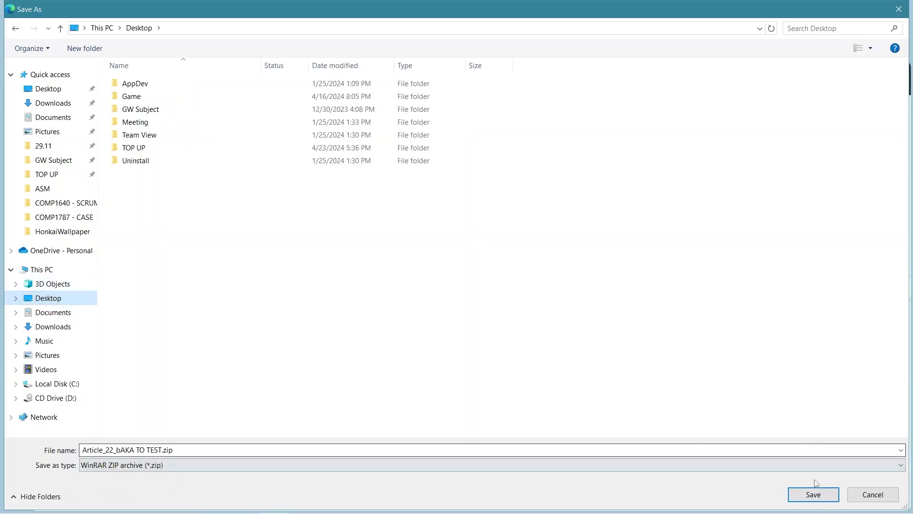
pyautogui.click(815, 495)
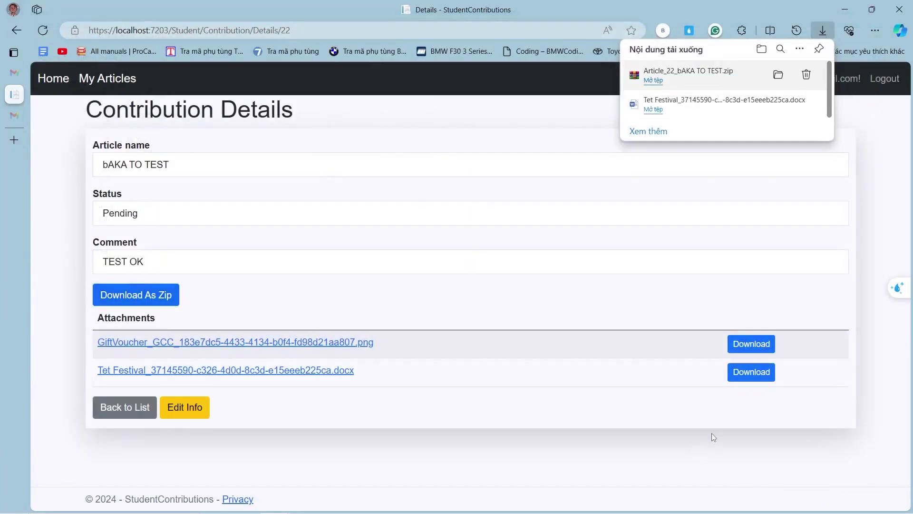
# Minimize the browser and OBS, then extract Article_22_bAKA TO TEST.zip onto the desktop.
pyautogui.click(848, 13)
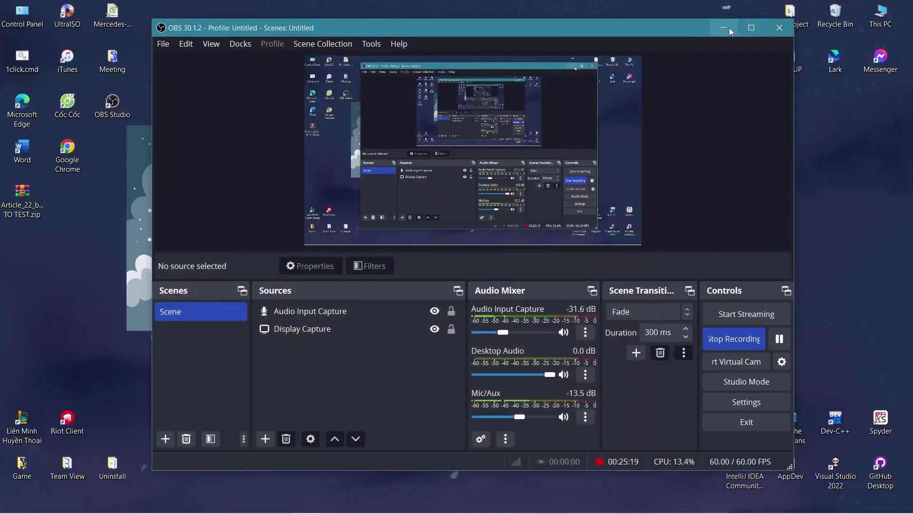
pyautogui.click(724, 27)
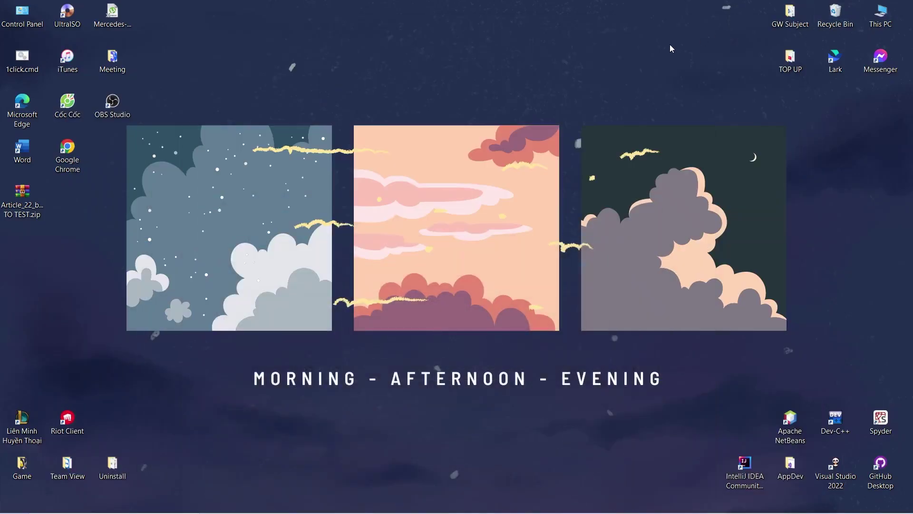
pyautogui.rightClick(22, 209)
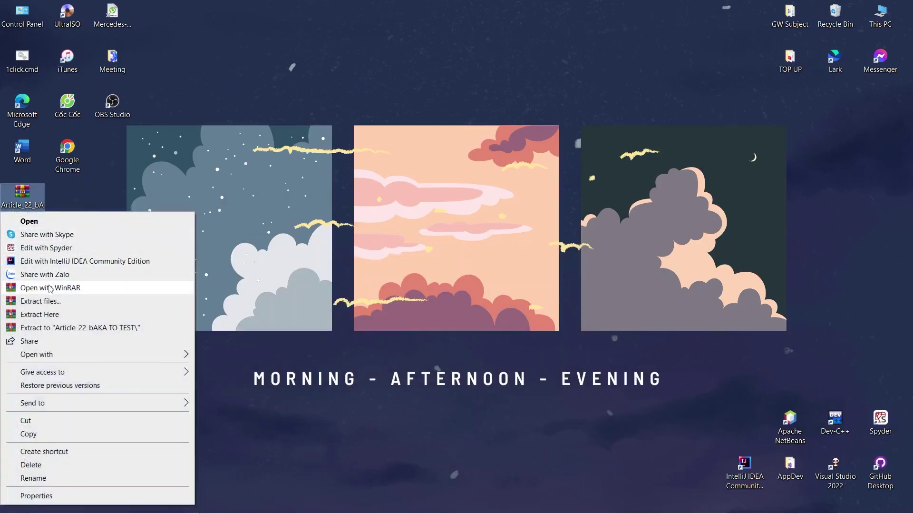
pyautogui.click(53, 315)
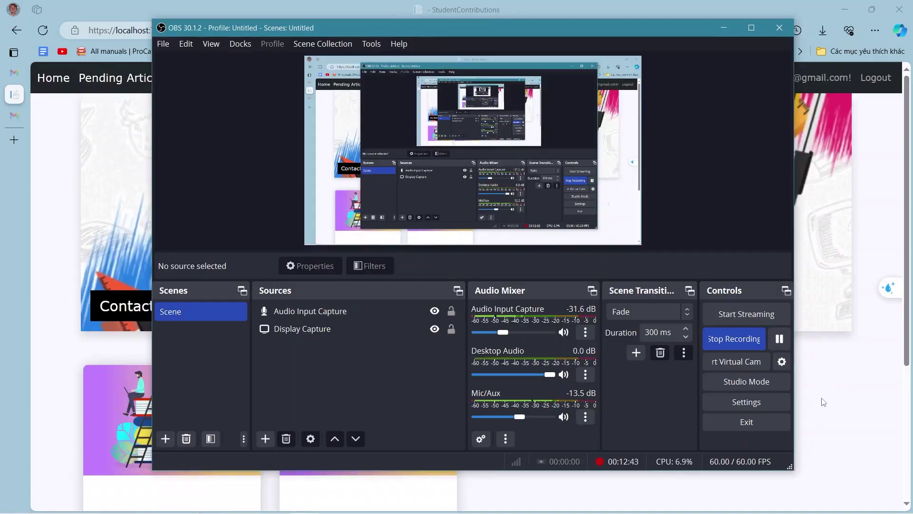
# Return to StudentContributions and open Pending Article, listing two pending contributions.
pyautogui.click(819, 396)
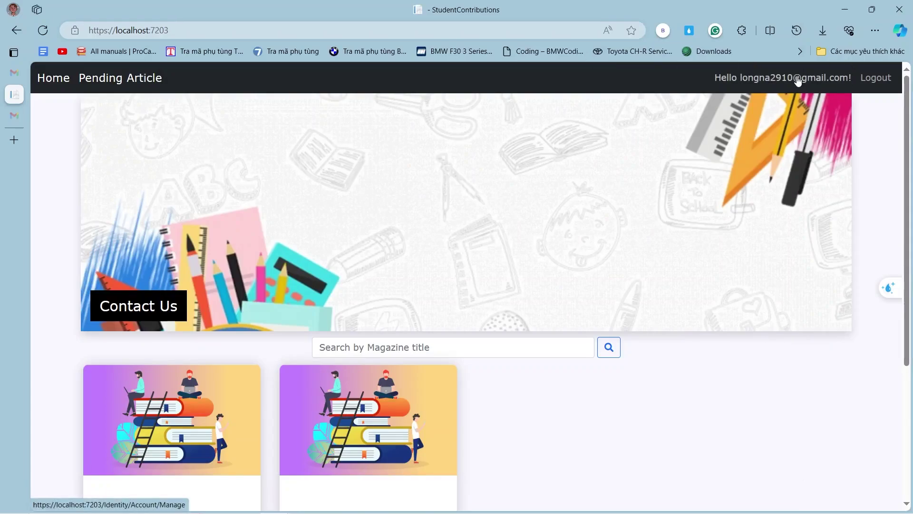
pyautogui.scroll(-3, 245, 338)
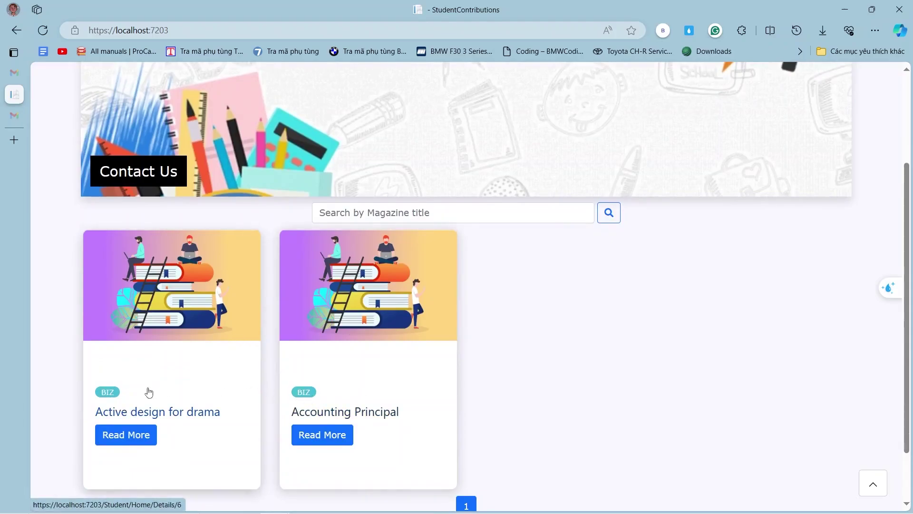
pyautogui.scroll(3, 206, 347)
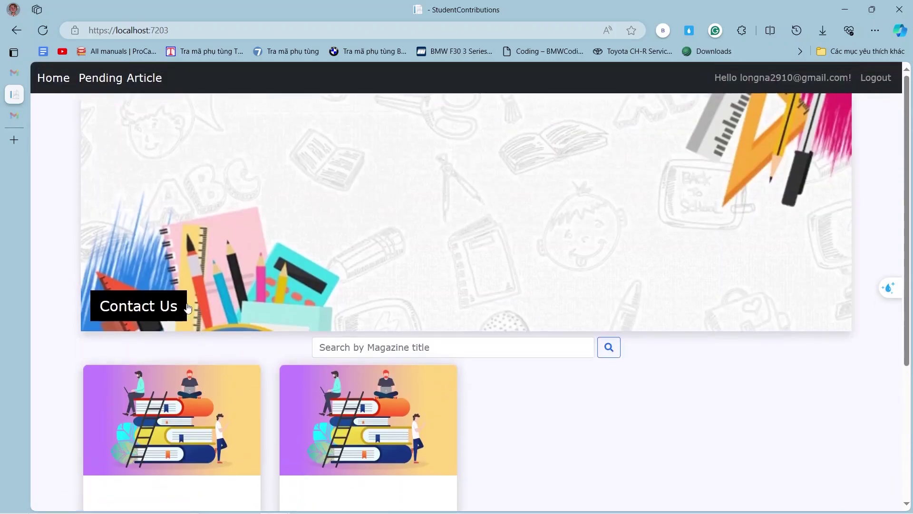
pyautogui.click(131, 80)
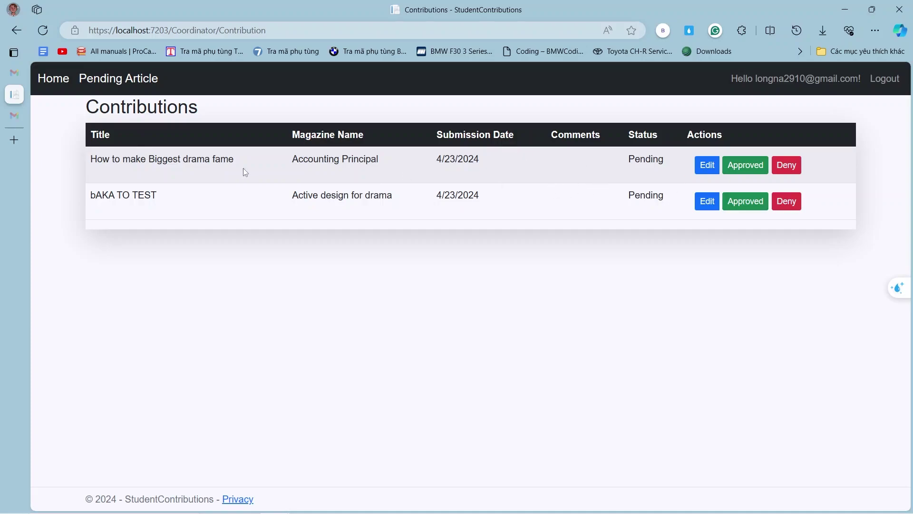
# Add the comment 'TEST OK' to bAKA TO TEST, save, and return to the contributions list.
pyautogui.click(714, 208)
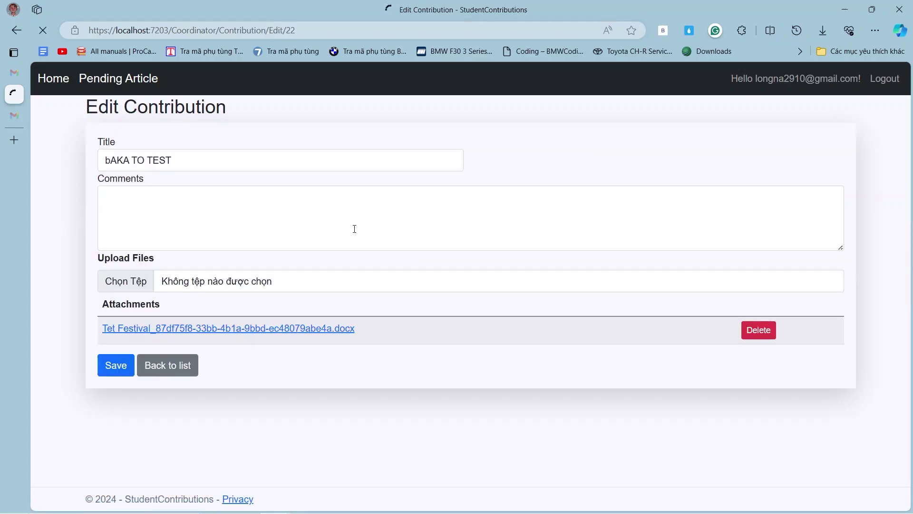
pyautogui.click(262, 202)
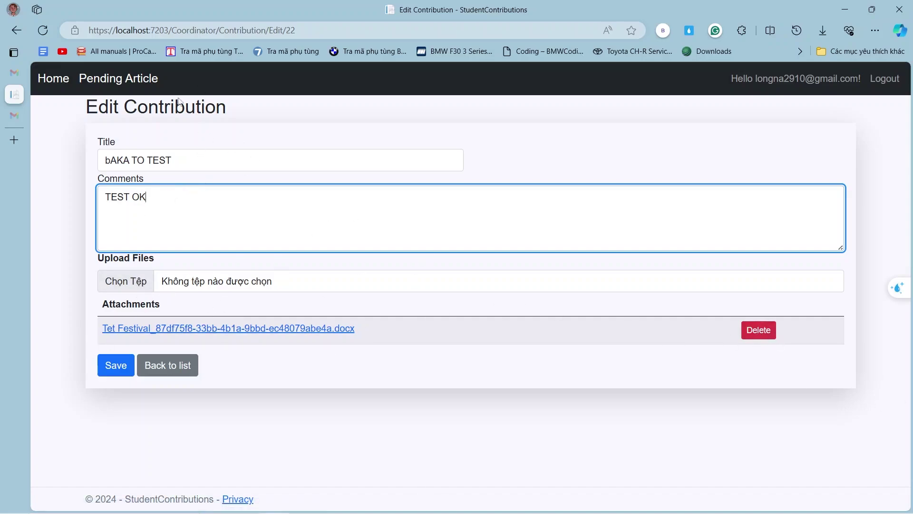
pyautogui.click(120, 367)
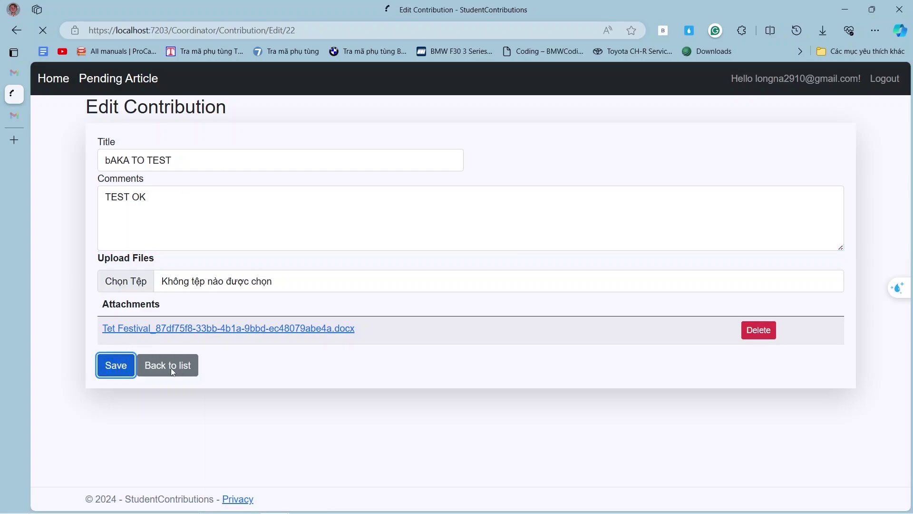
pyautogui.click(183, 366)
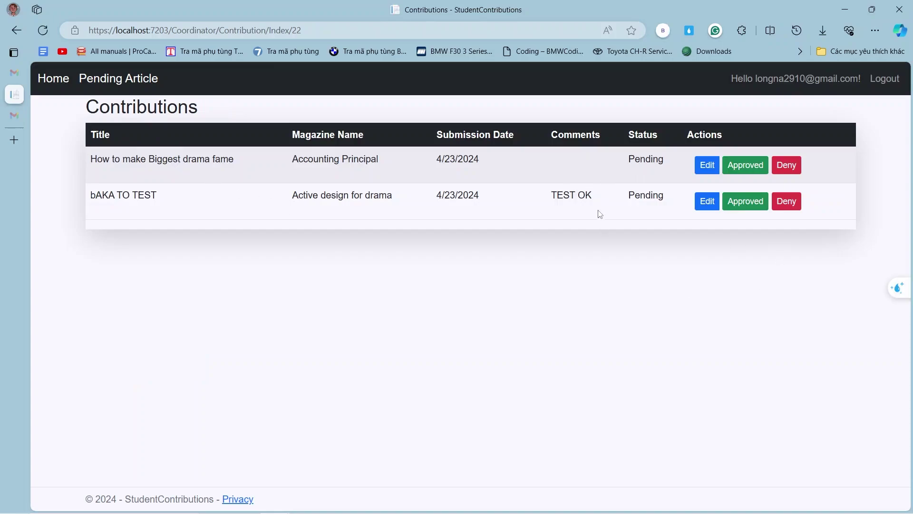
pyautogui.moveTo(596, 199); pyautogui.dragTo(551, 196)
# Approve the bAKA TO TEST and How to make Biggest drama fame contributions.
pyautogui.click(743, 224)
pyautogui.click(748, 205)
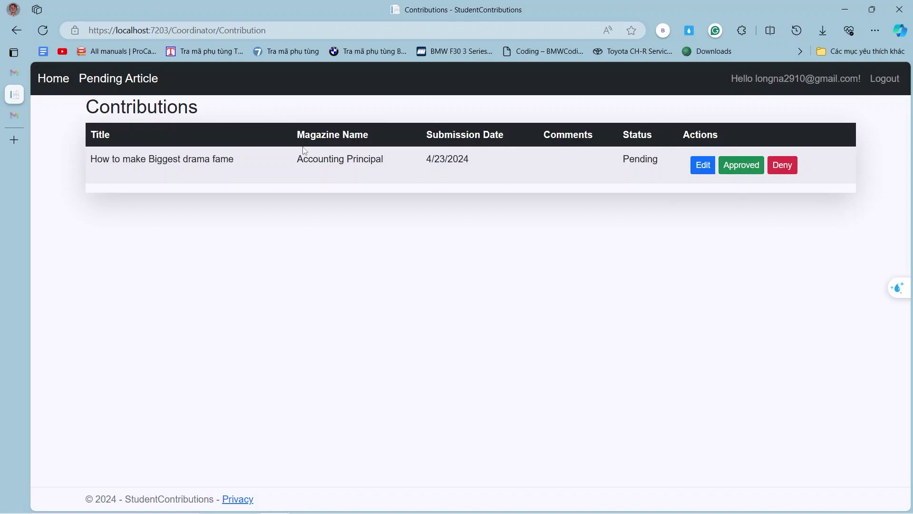
pyautogui.click(734, 171)
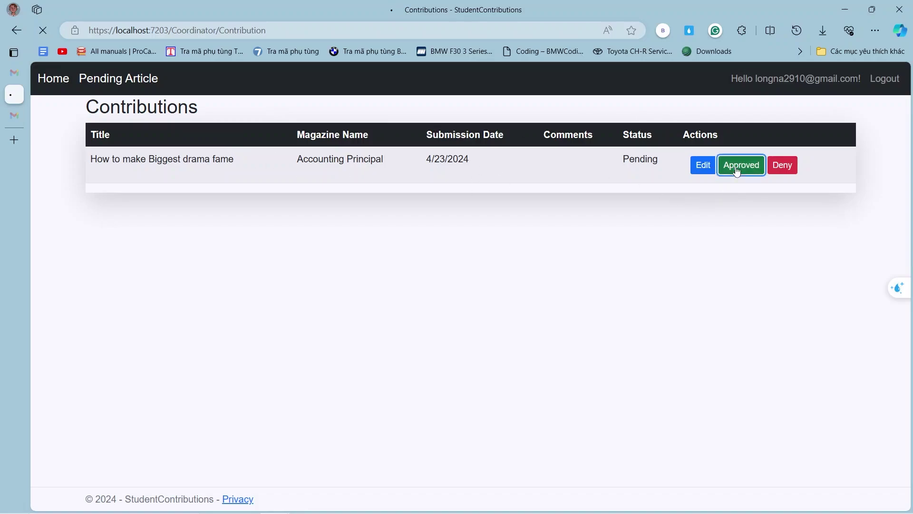
pyautogui.click(783, 165)
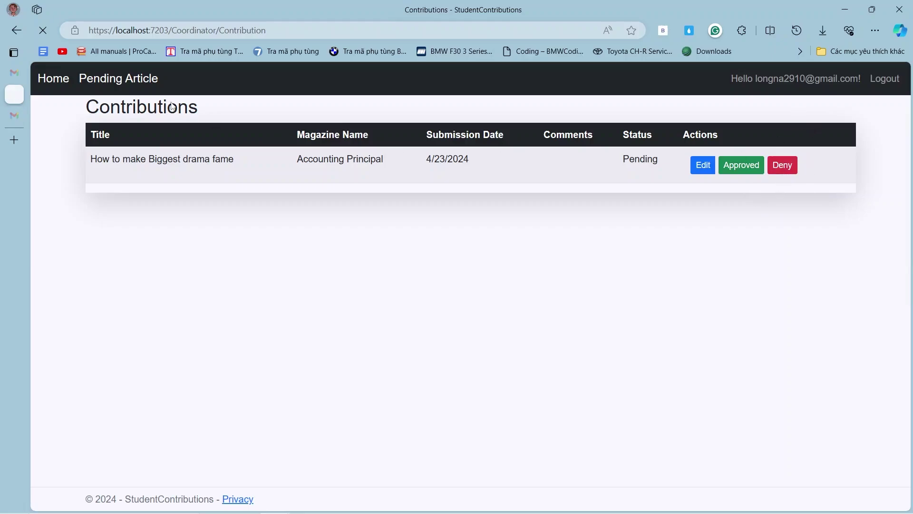
# Go home and open the Active design for drama magazine's details page.
pyautogui.click(62, 82)
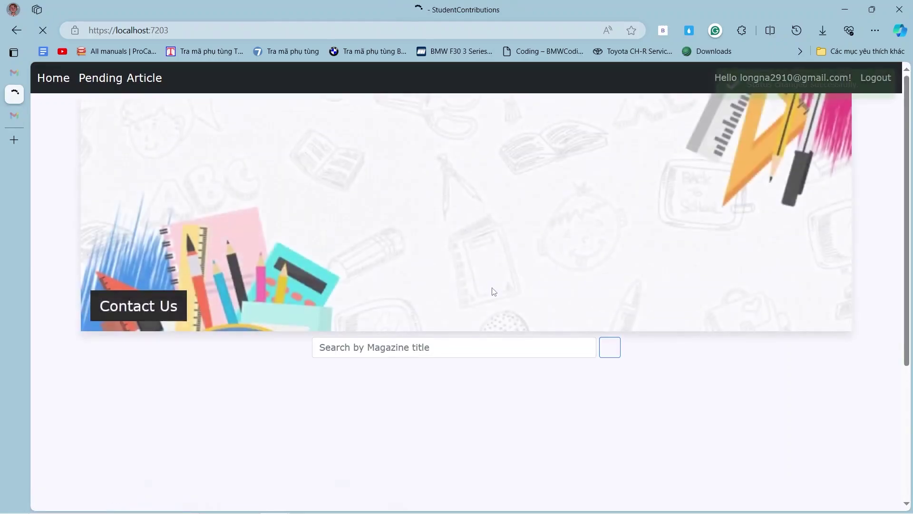
pyautogui.scroll(-4, 301, 391)
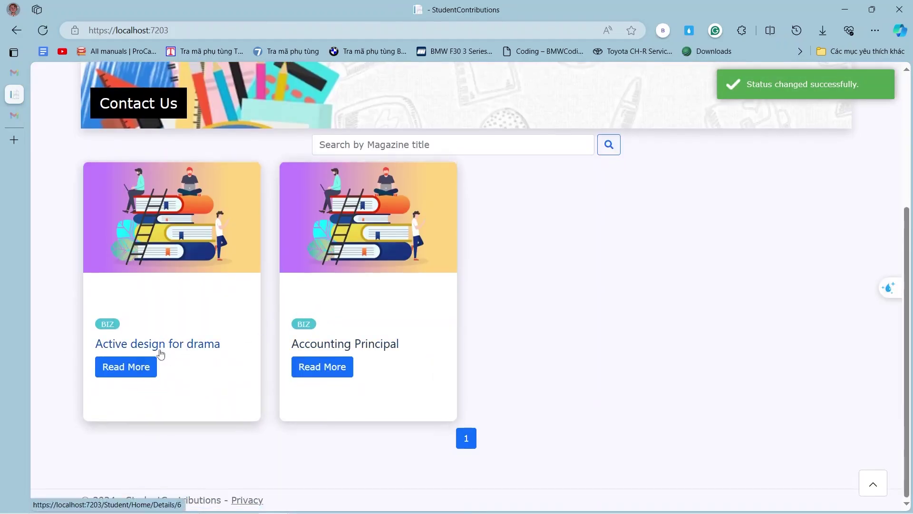
pyautogui.click(142, 364)
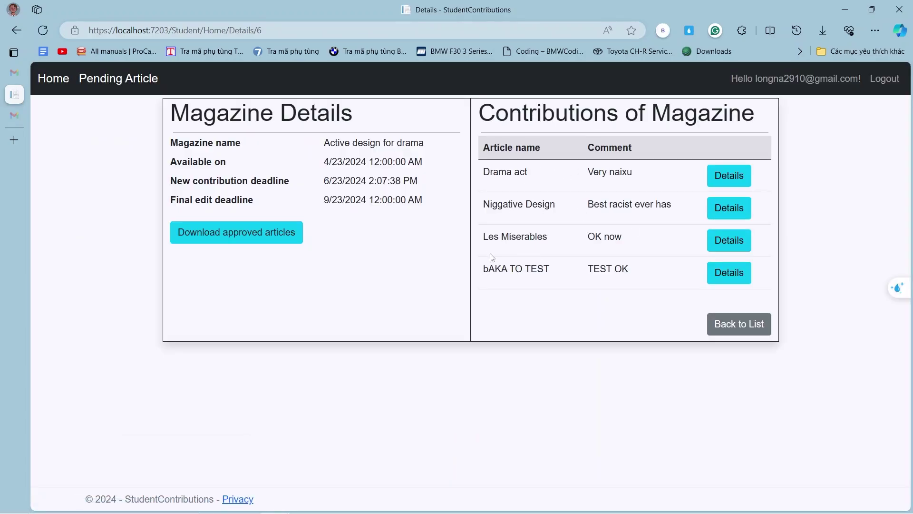
# Highlight the bAKA TO TEST entry on Magazine Details, then go back to the home page.
pyautogui.moveTo(482, 274); pyautogui.dragTo(566, 271)
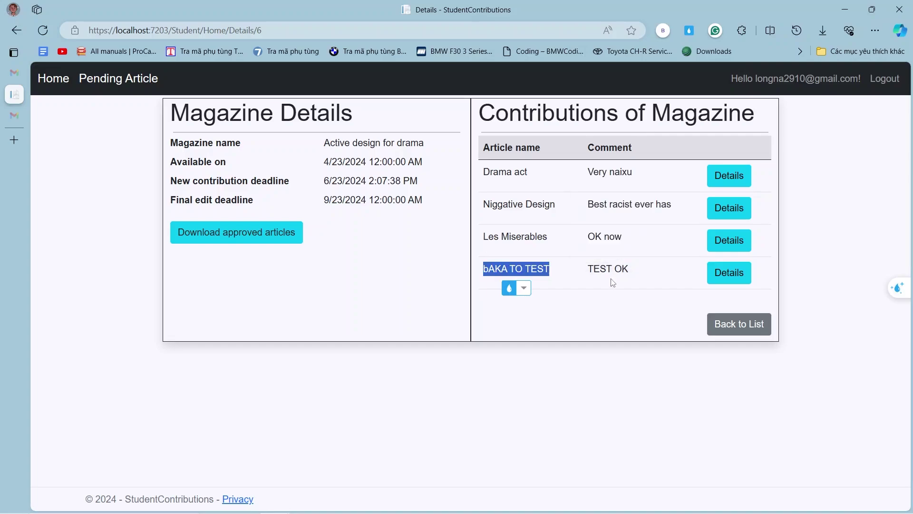
pyautogui.click(633, 273)
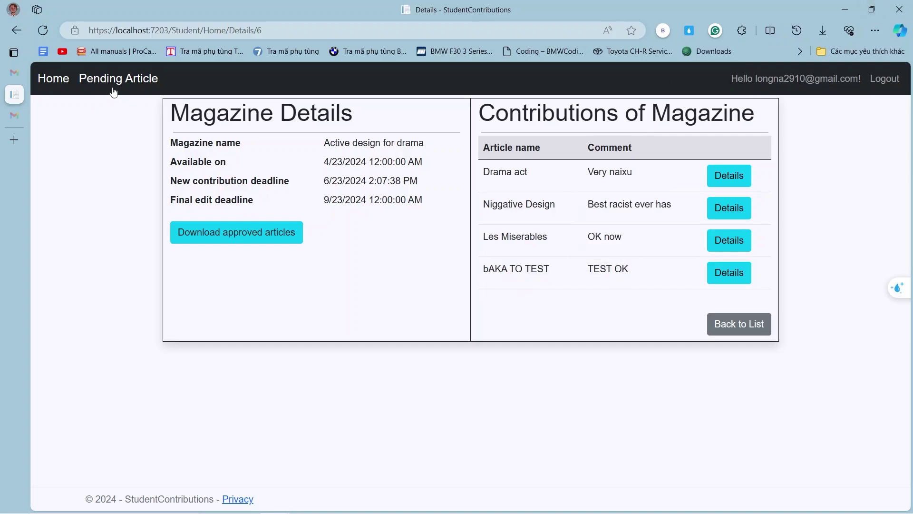
pyautogui.click(55, 85)
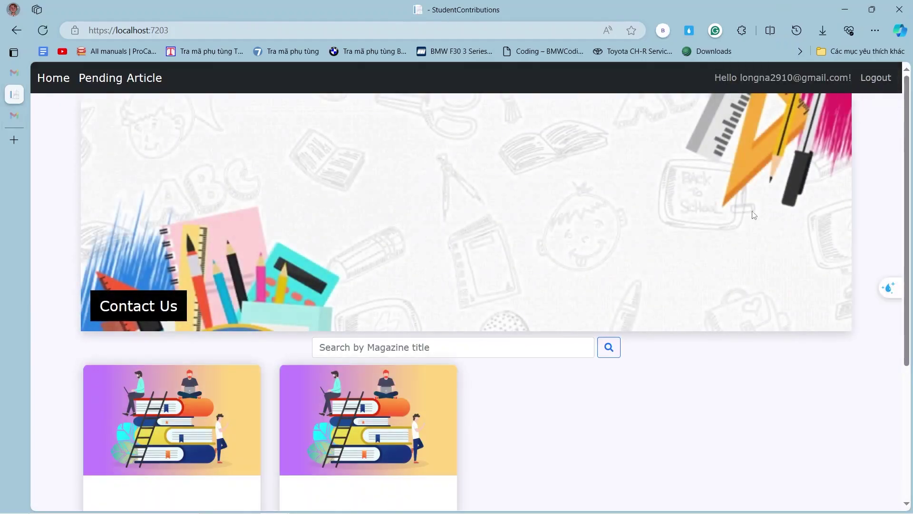
# Scroll through the home page magazine cards and sign out of the account.
pyautogui.scroll(-3, 731, 242)
pyautogui.scroll(-2, 732, 243)
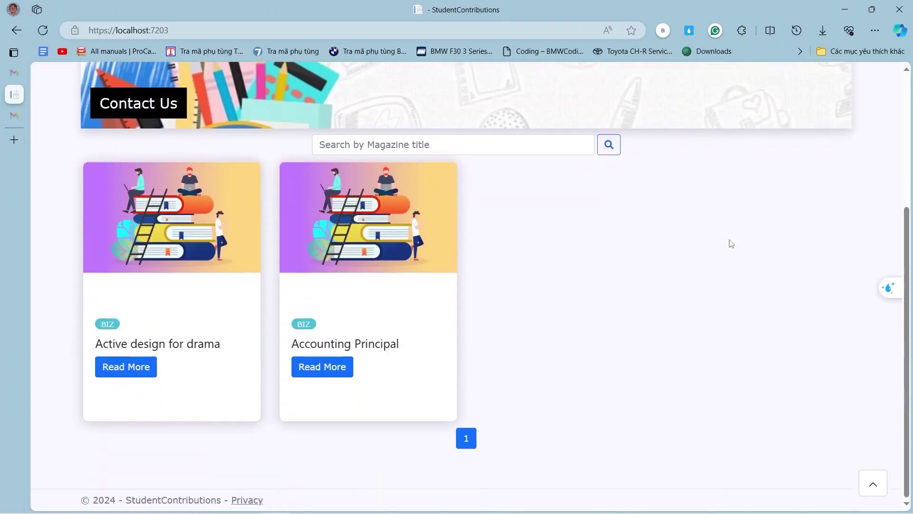
pyautogui.scroll(5, 730, 241)
pyautogui.click(876, 79)
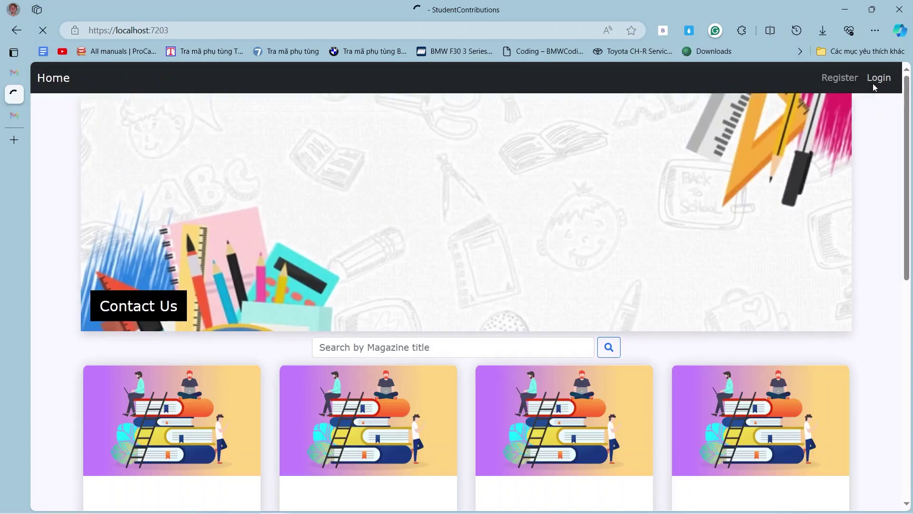
# Log in with a saved account from the Email autofill, look over its home page, then sign out.
pyautogui.click(874, 81)
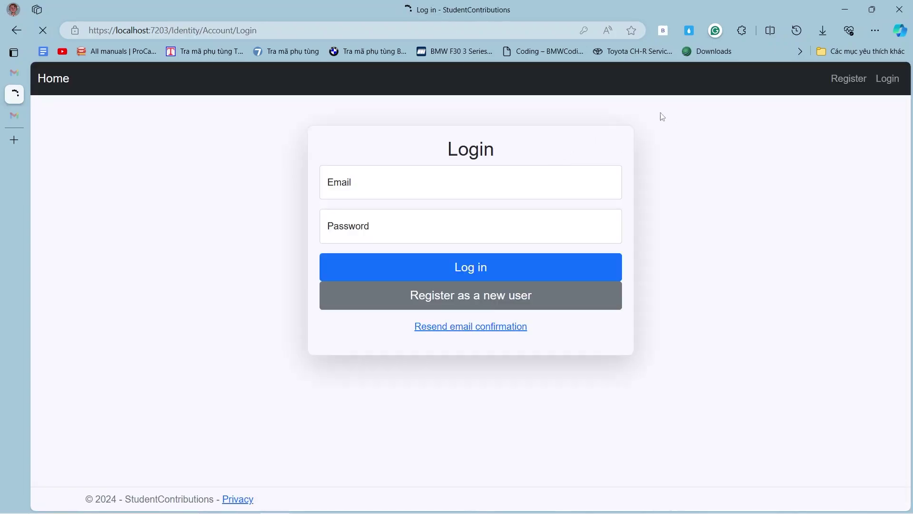
pyautogui.click(424, 192)
pyautogui.click(381, 295)
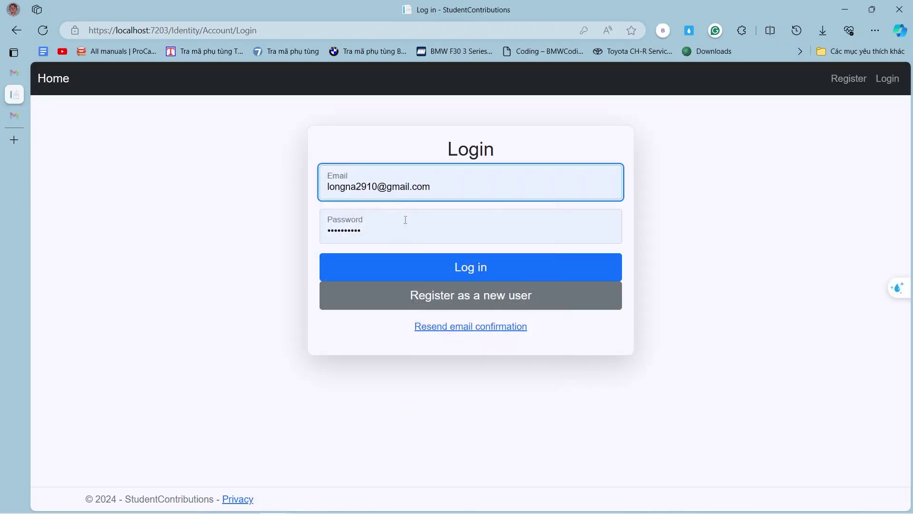
pyautogui.click(410, 275)
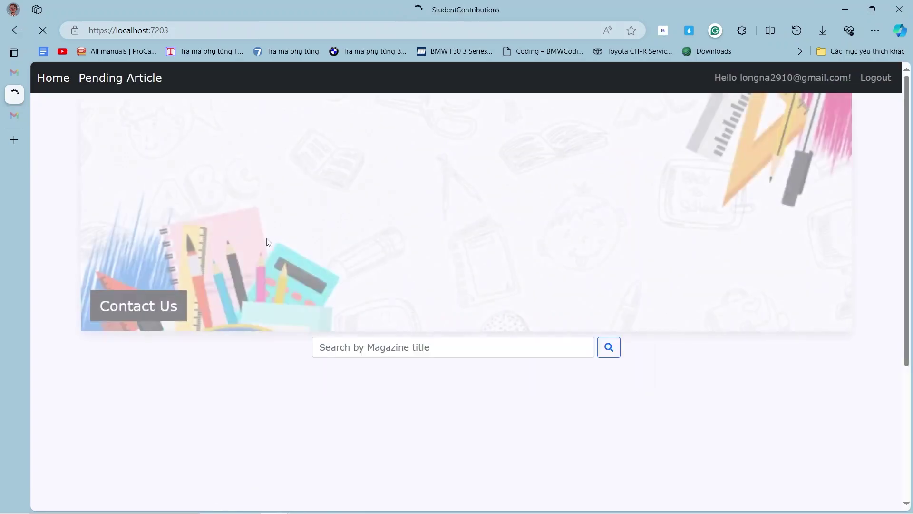
pyautogui.scroll(-5, 313, 253)
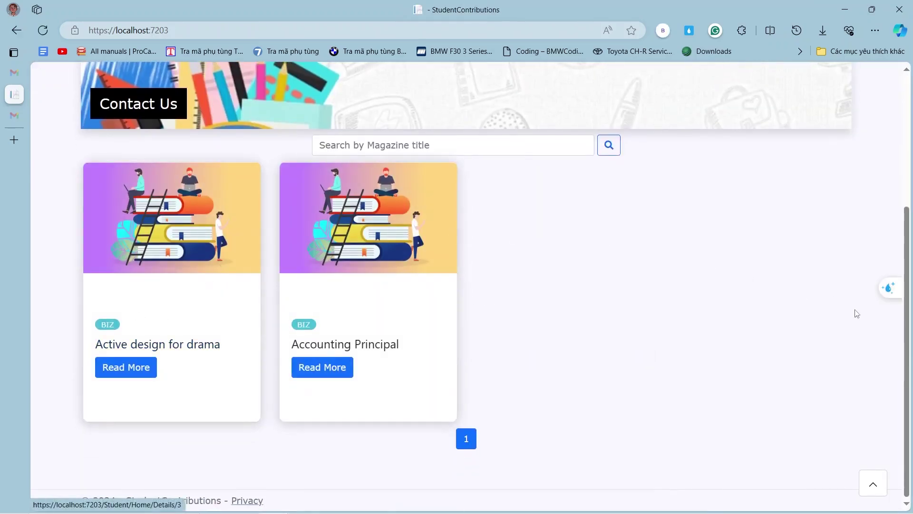
pyautogui.scroll(5, 856, 312)
pyautogui.scroll(-5, 208, 499)
pyautogui.scroll(4, 894, 285)
pyautogui.click(882, 79)
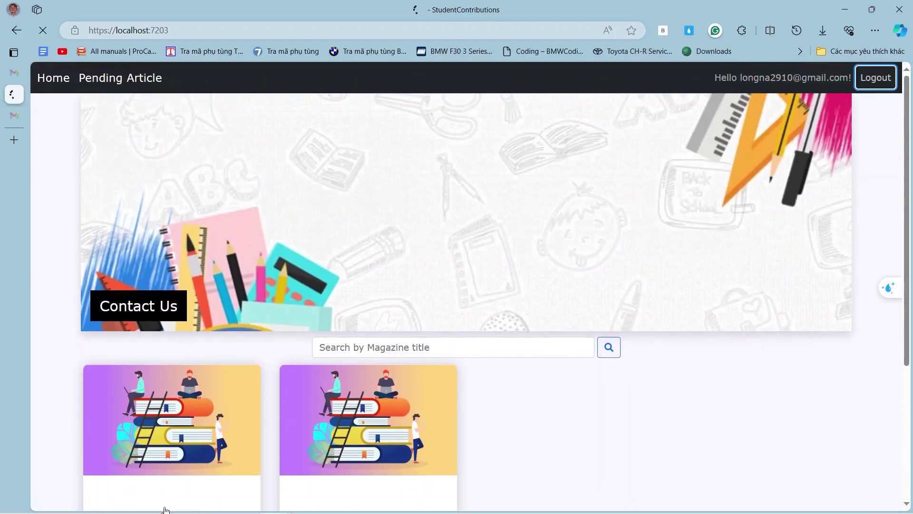
# Log in with the saved manager account chosen from the Email autofill list.
pyautogui.scroll(-4, 159, 355)
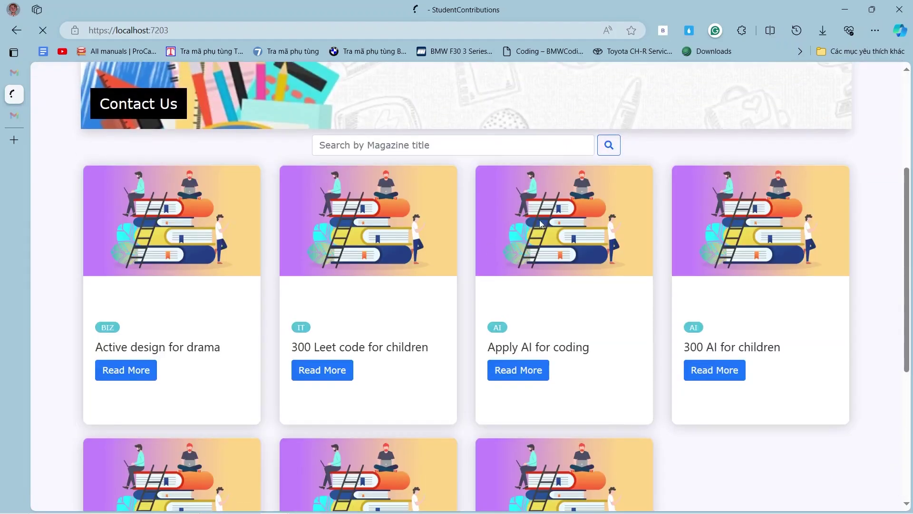
pyautogui.scroll(-3, 665, 148)
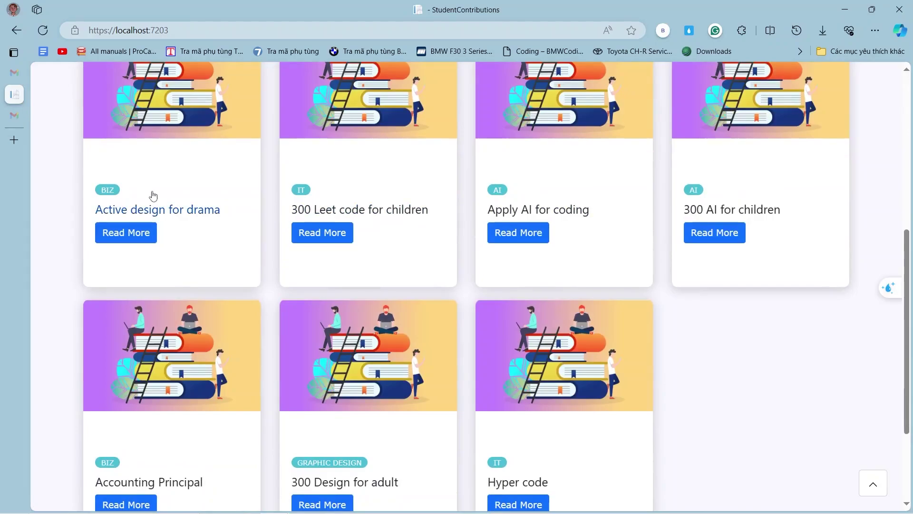
pyautogui.scroll(-3, 276, 223)
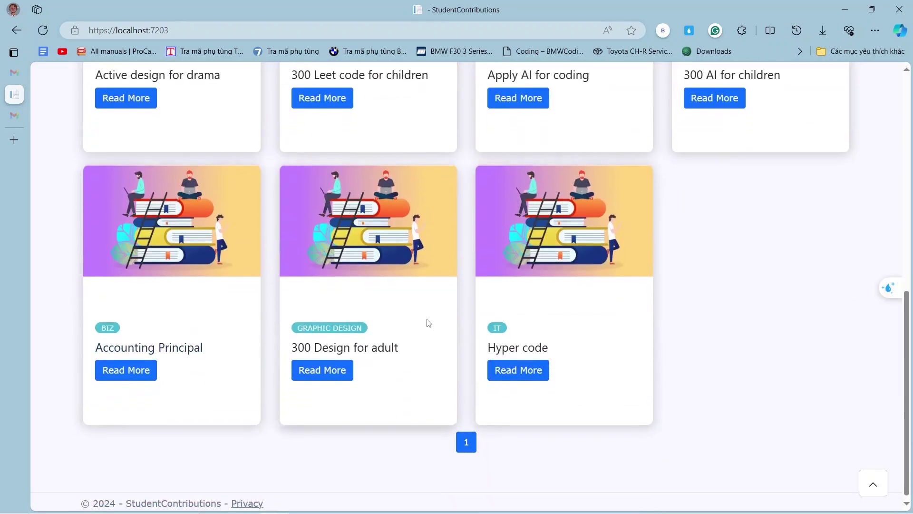
pyautogui.scroll(2, 200, 265)
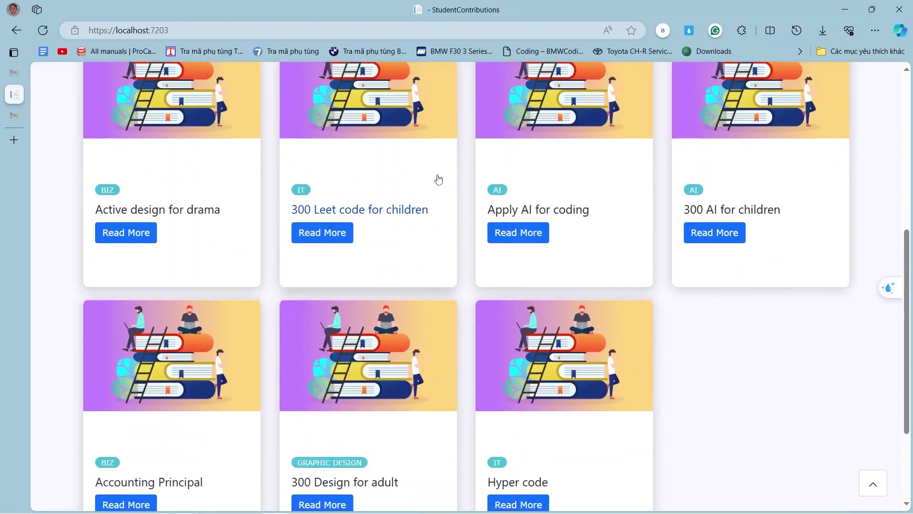
pyautogui.scroll(7, 656, 149)
pyautogui.click(878, 79)
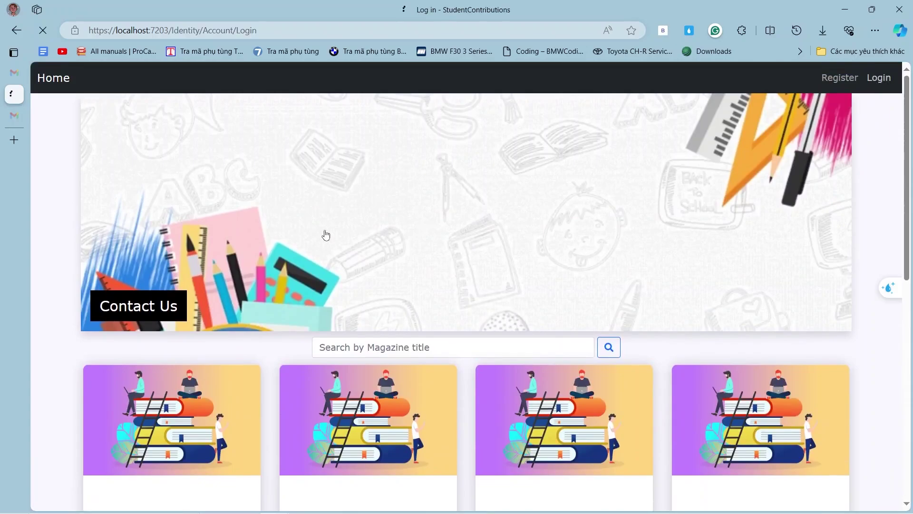
pyautogui.click(446, 186)
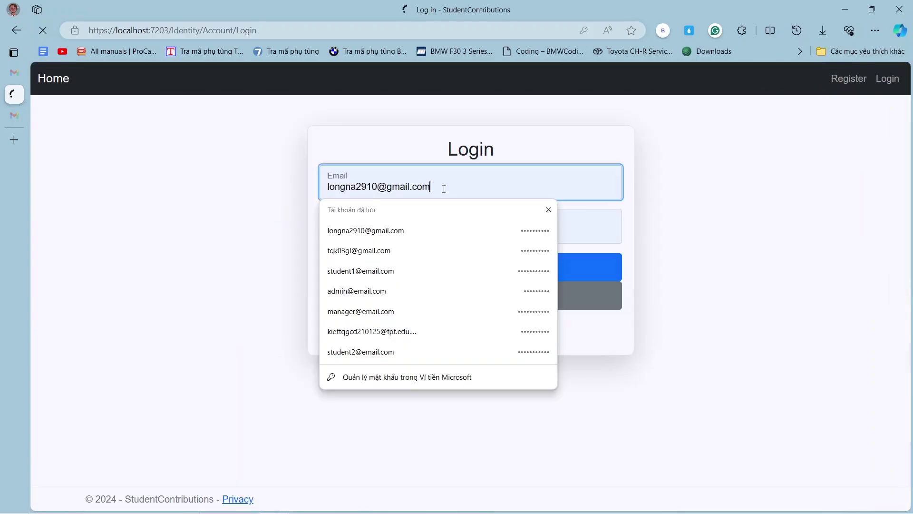
pyautogui.click(376, 312)
pyautogui.click(416, 278)
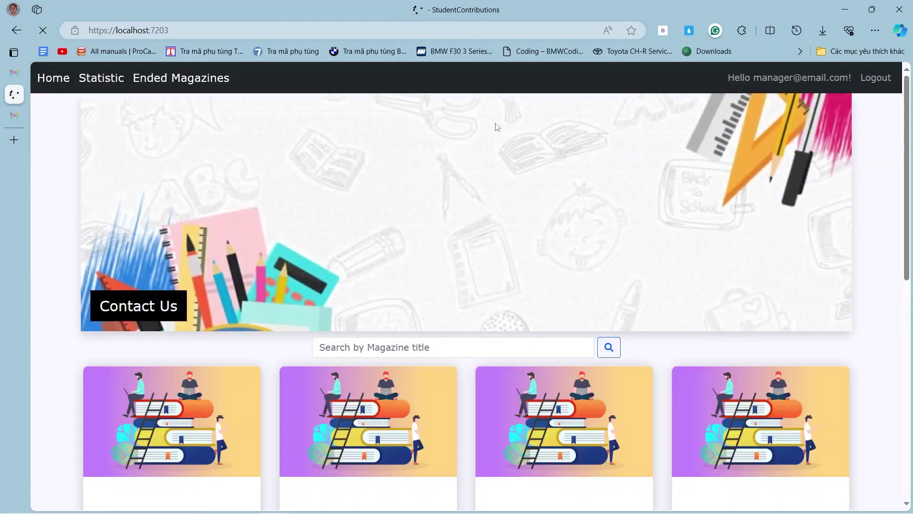
# Open Ended Magazines from the navbar to see its empty list of ended magazines.
pyautogui.scroll(-5, 233, 190)
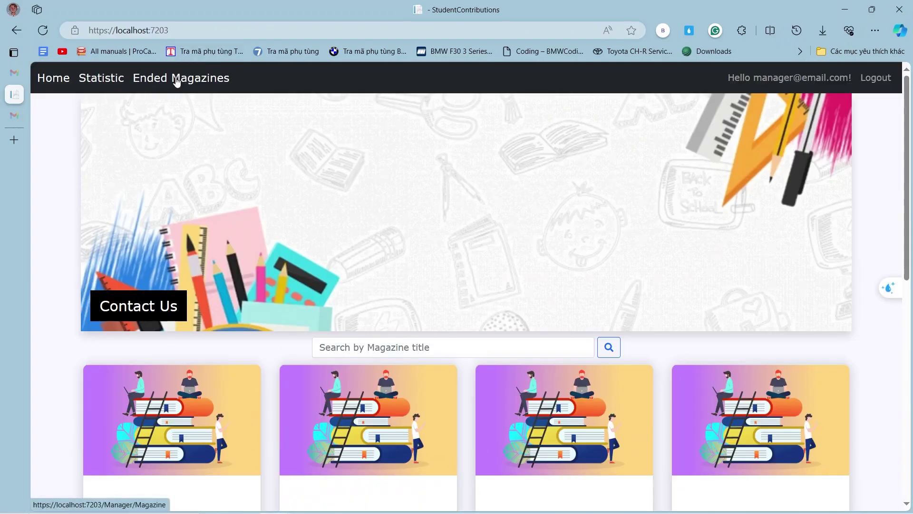
pyautogui.click(176, 81)
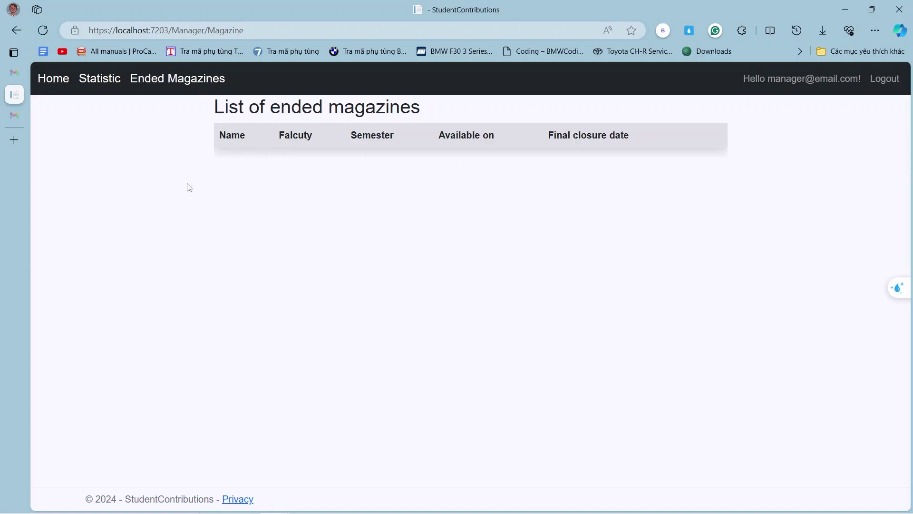
# From Statistic, view the IT faculty's academic-year contribution statistics per semester.
pyautogui.click(101, 86)
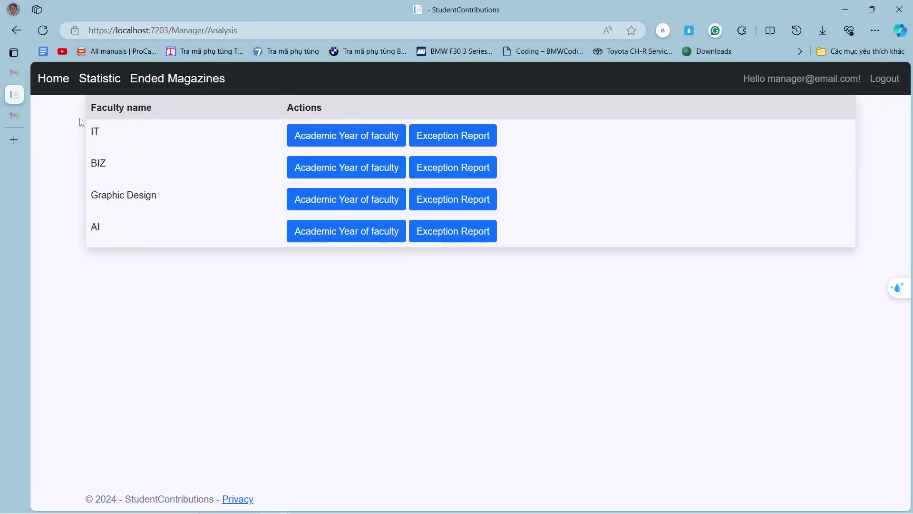
pyautogui.click(339, 141)
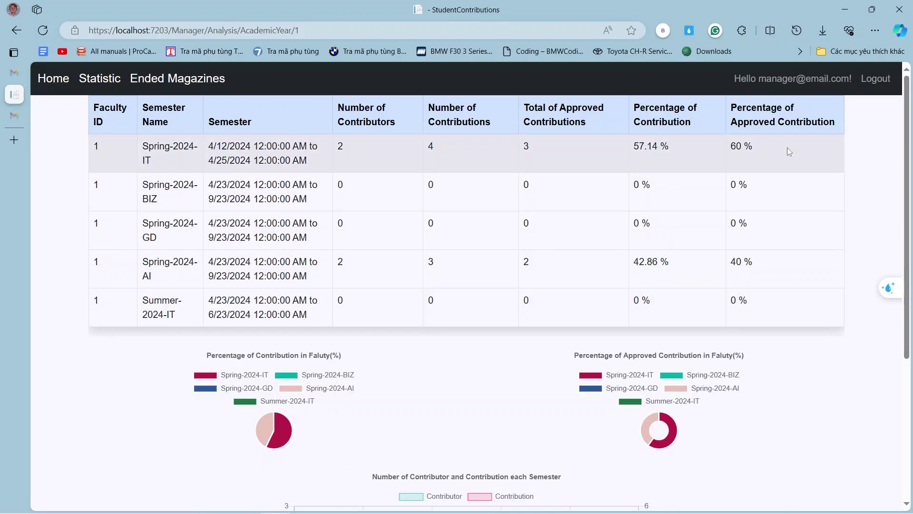
pyautogui.scroll(-1, 785, 167)
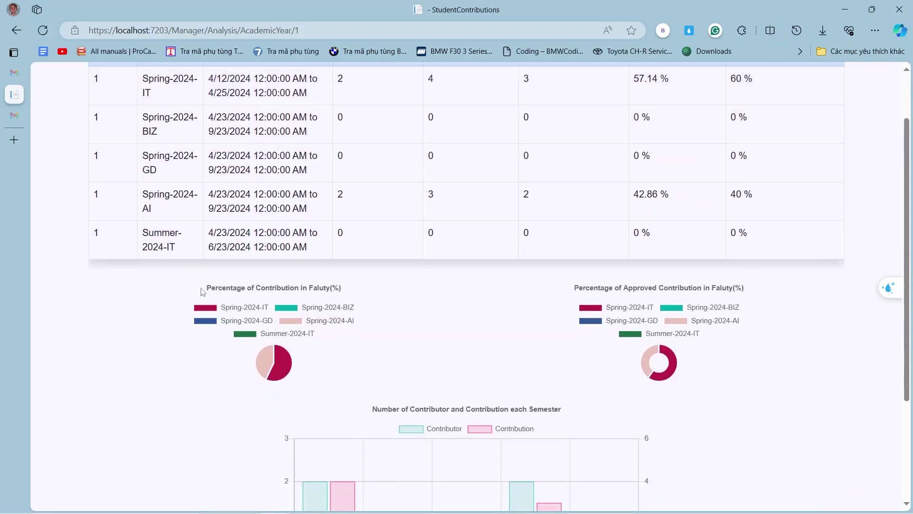
pyautogui.scroll(-3, 347, 299)
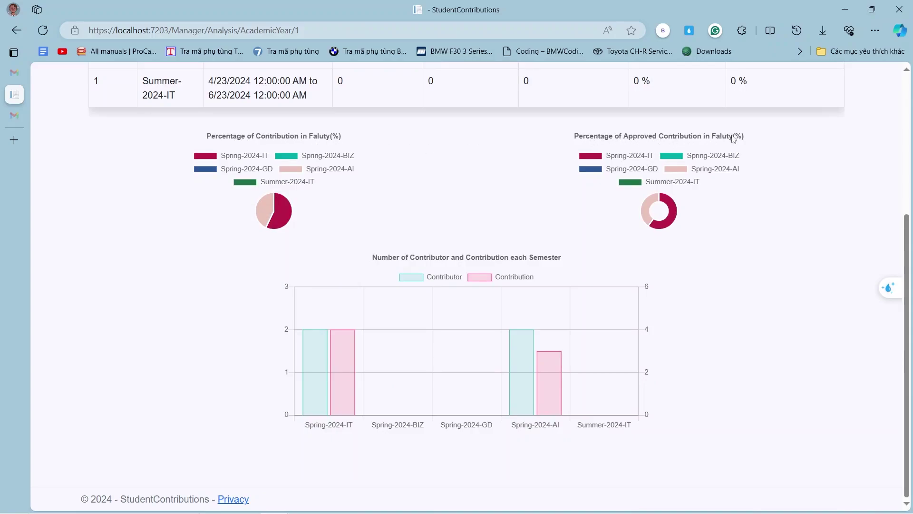
pyautogui.scroll(5, 405, 189)
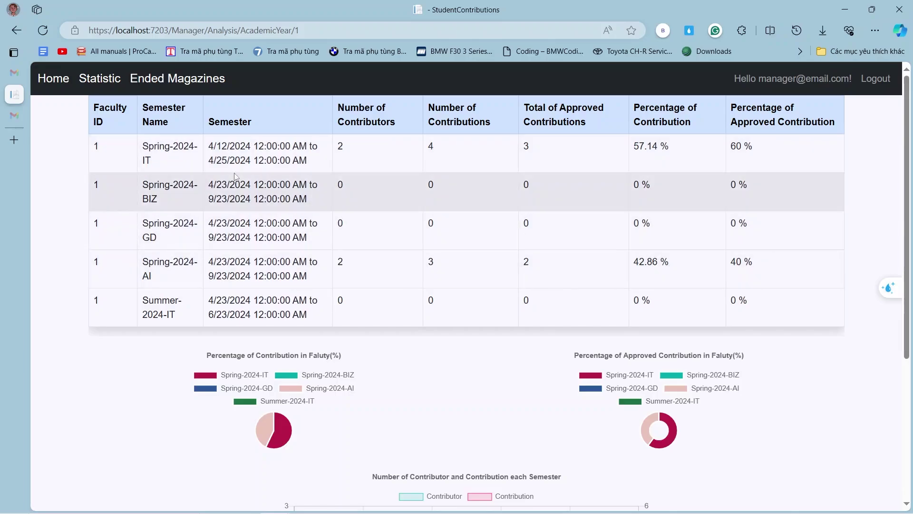
pyautogui.scroll(-3, 491, 247)
pyautogui.scroll(-2, 404, 302)
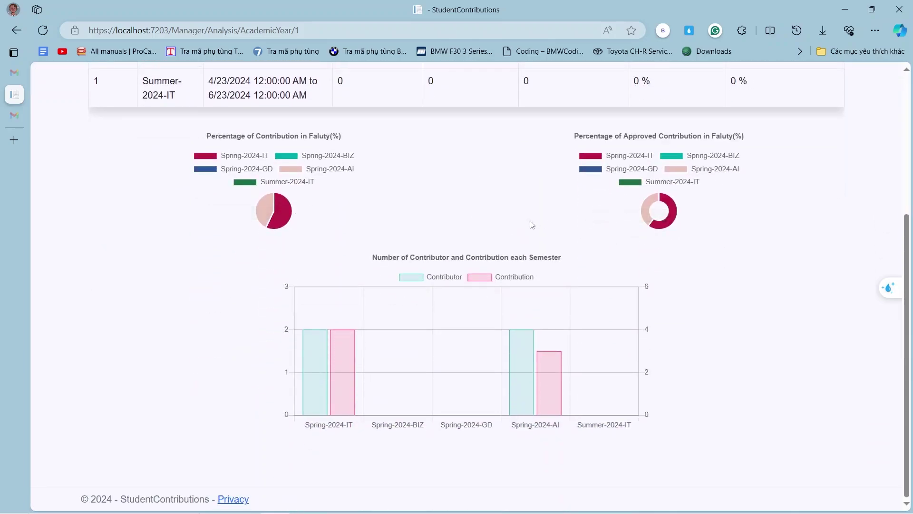
pyautogui.moveTo(283, 217)
pyautogui.scroll(6, 455, 226)
pyautogui.scroll(-6, 443, 333)
pyautogui.scroll(5, 452, 264)
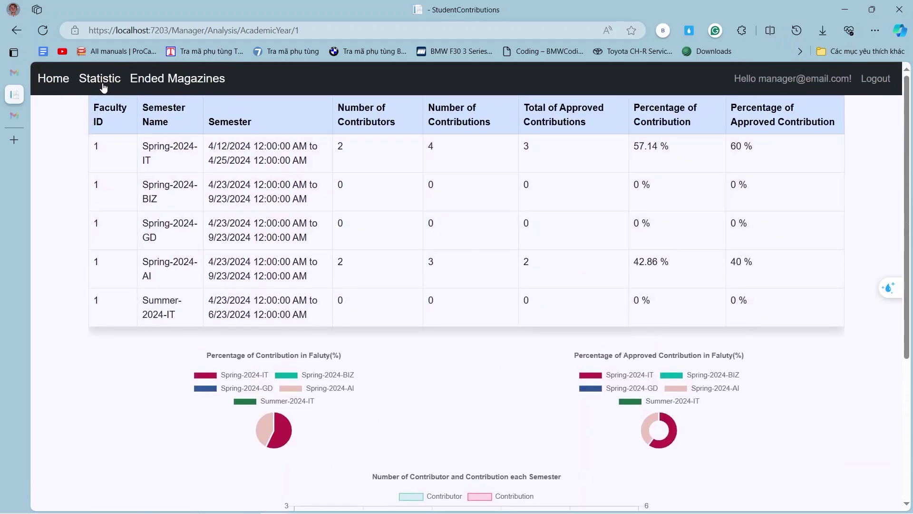
# From Statistic, review the BIZ faculty's academic-year contribution statistics.
pyautogui.click(102, 84)
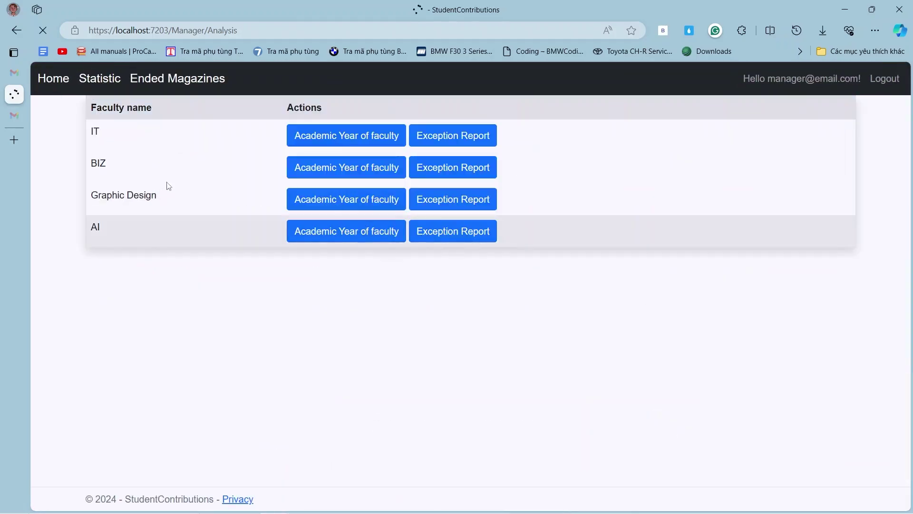
pyautogui.click(317, 168)
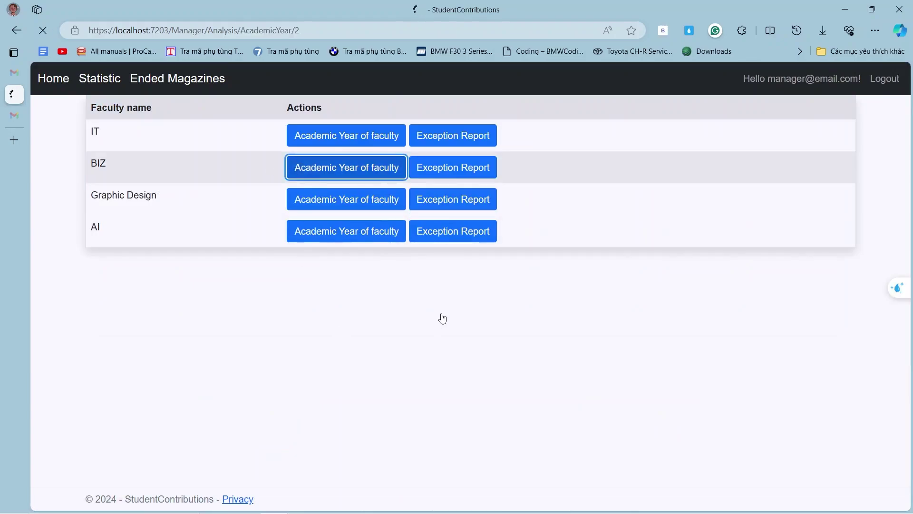
pyautogui.scroll(-5, 447, 307)
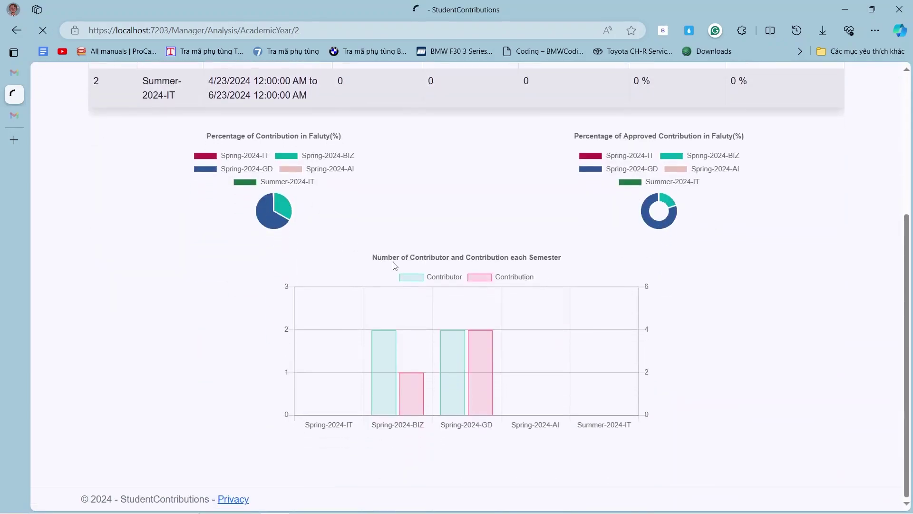
pyautogui.scroll(4, 481, 254)
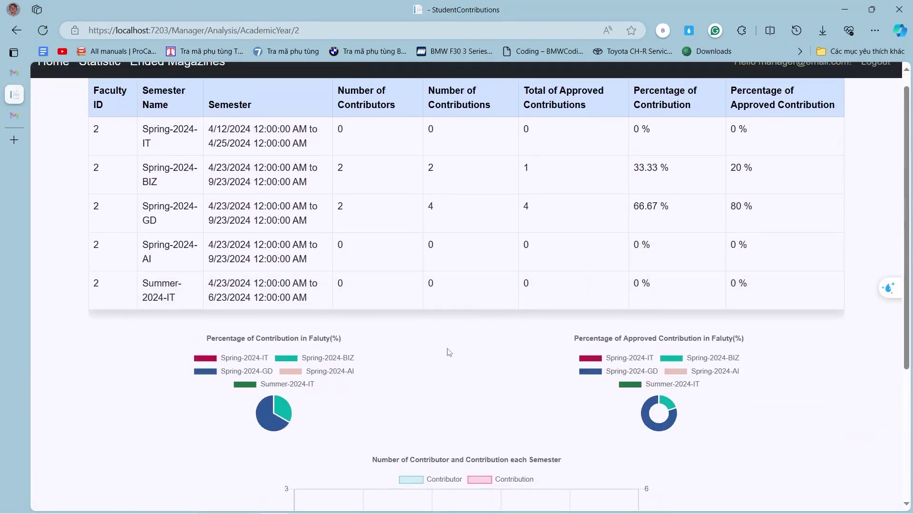
pyautogui.scroll(1, 115, 100)
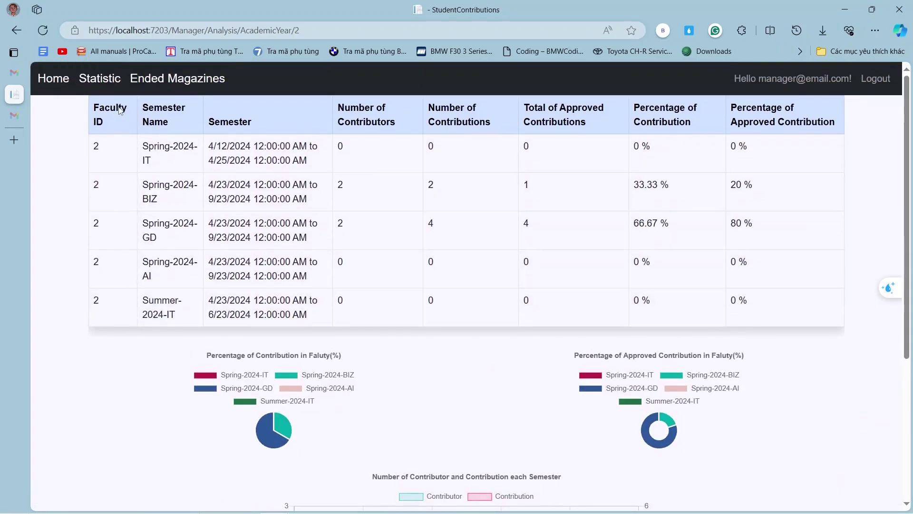
pyautogui.scroll(-1, 700, 482)
pyautogui.scroll(1, 249, 229)
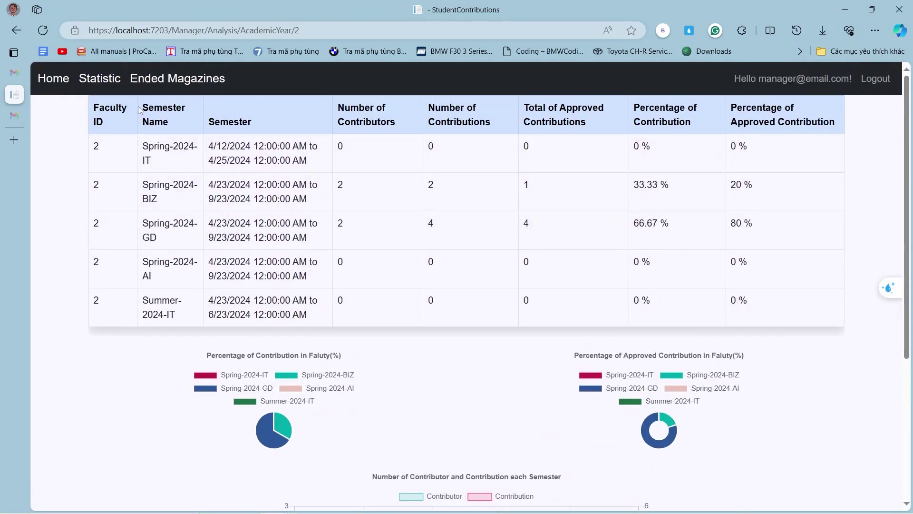
# Show the AI faculty's statistics: Spring-2024-AI 57.14% of contributions, Spring-2024-IT 42.86%.
pyautogui.click(109, 81)
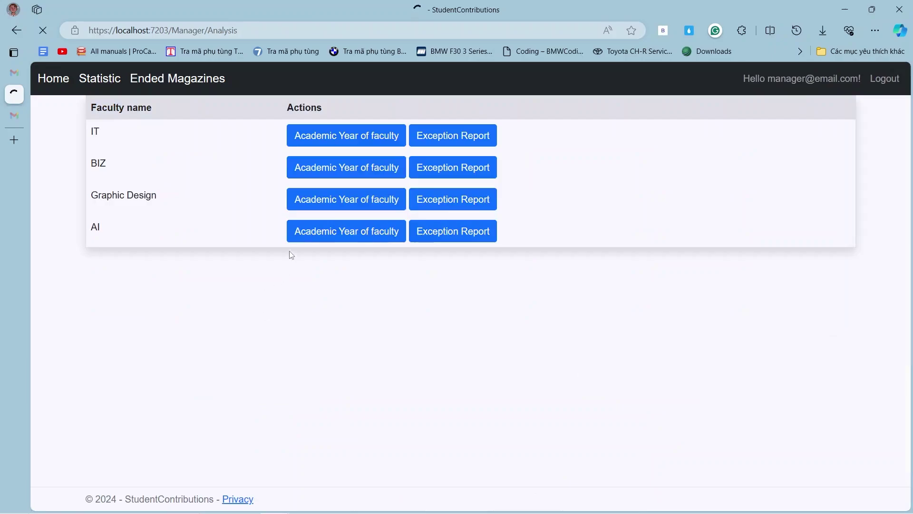
pyautogui.click(359, 236)
pyautogui.scroll(-4, 228, 326)
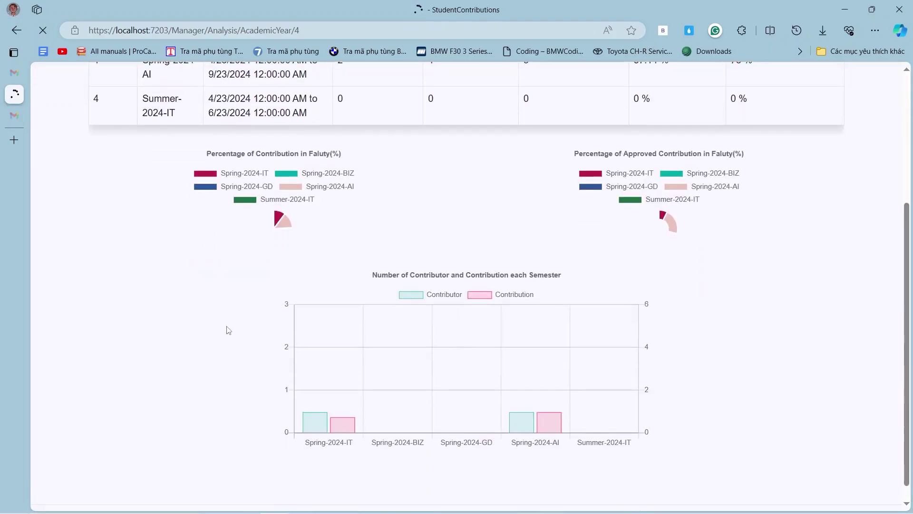
pyautogui.scroll(5, 798, 212)
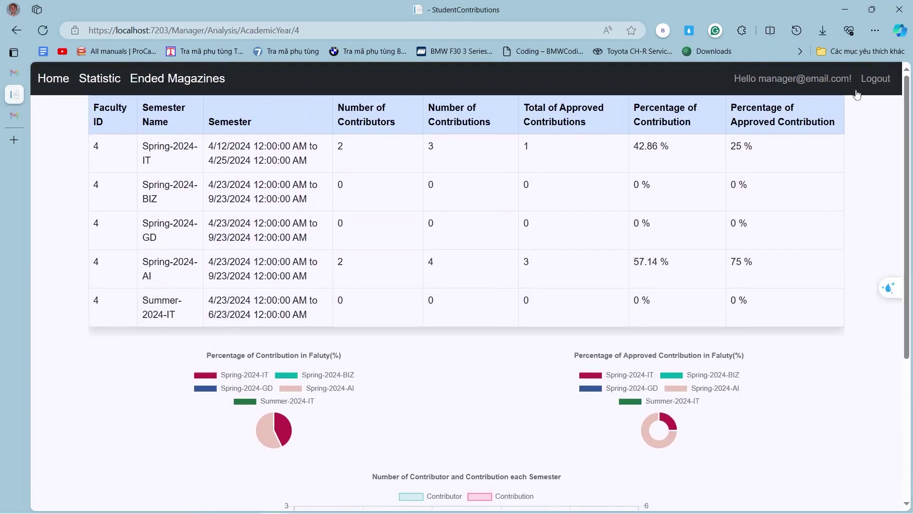
# Log out of the manager account and browse the public home page's magazine cards.
pyautogui.click(870, 81)
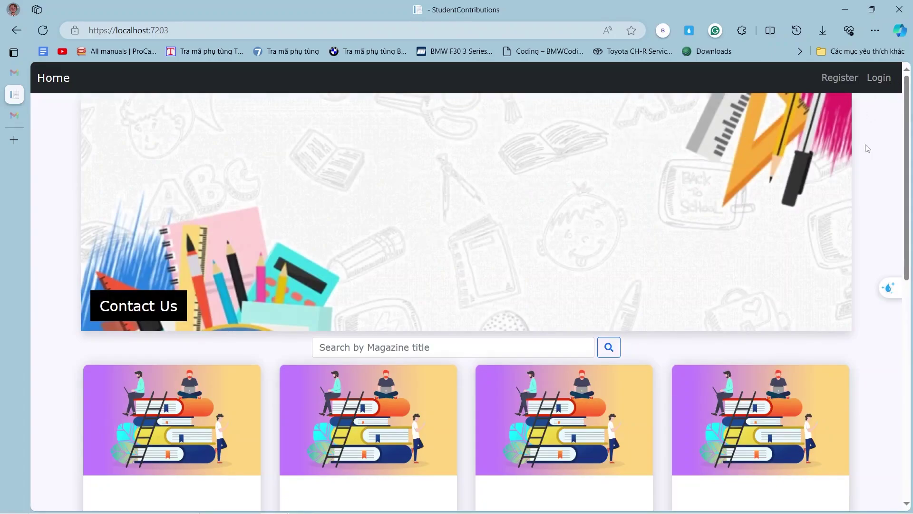
pyautogui.scroll(-3, 409, 313)
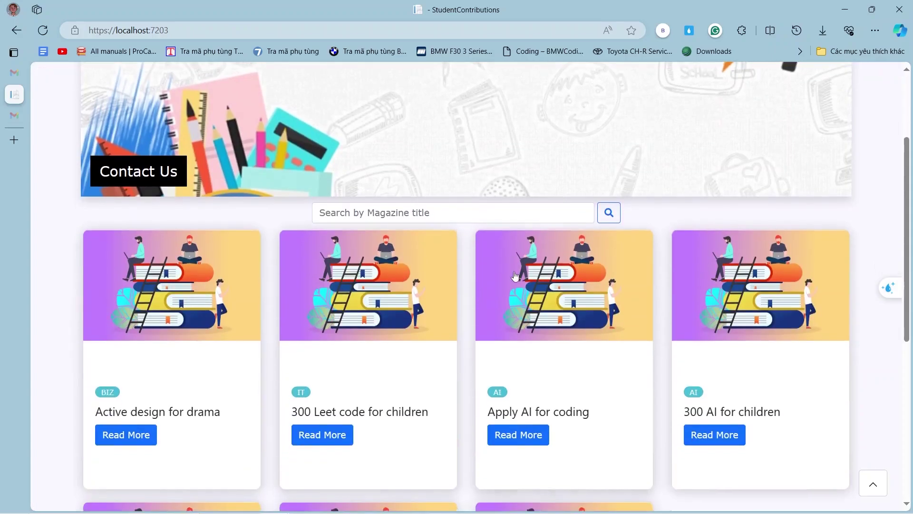
pyautogui.scroll(3, 565, 238)
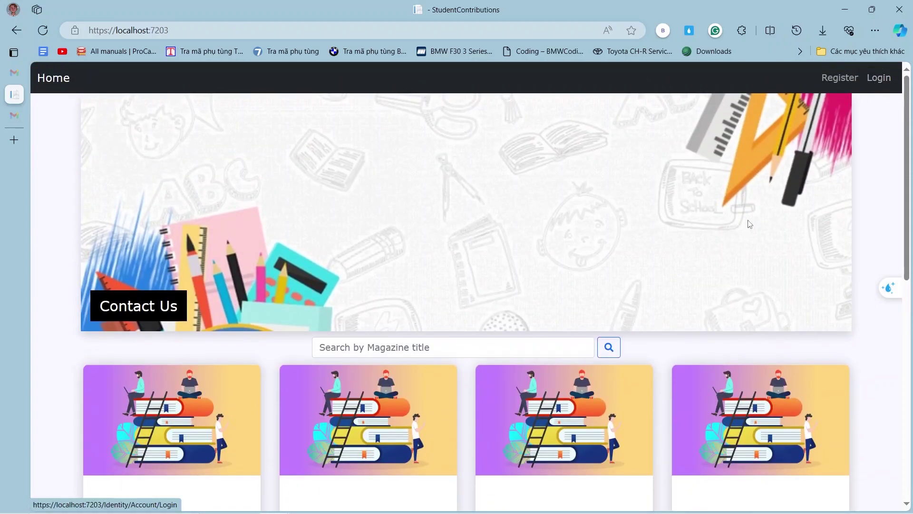
pyautogui.scroll(-3, 751, 224)
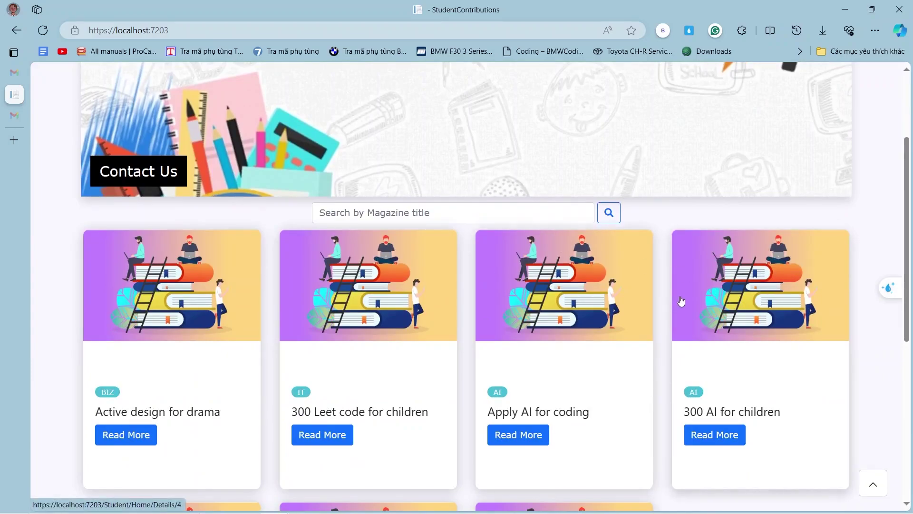
pyautogui.scroll(3, 681, 299)
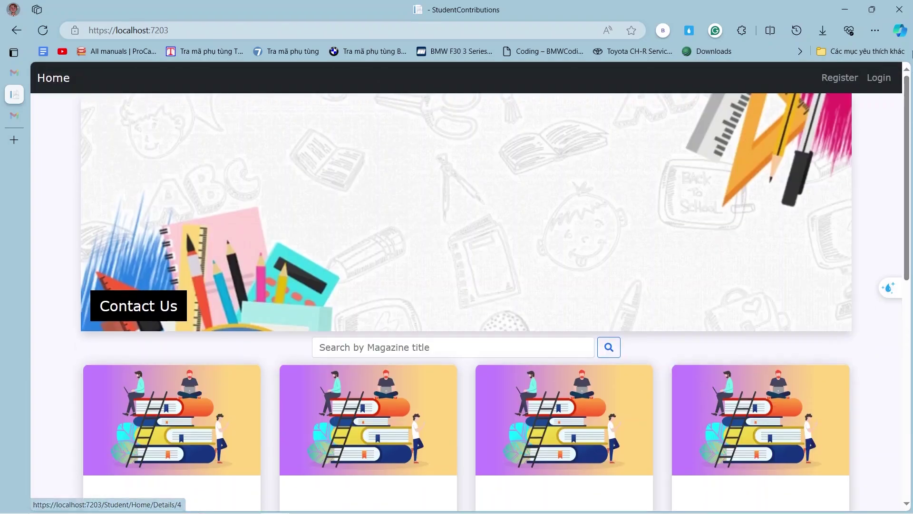
# Log in with the saved admin account and open the Admin dropdown menu.
pyautogui.click(879, 79)
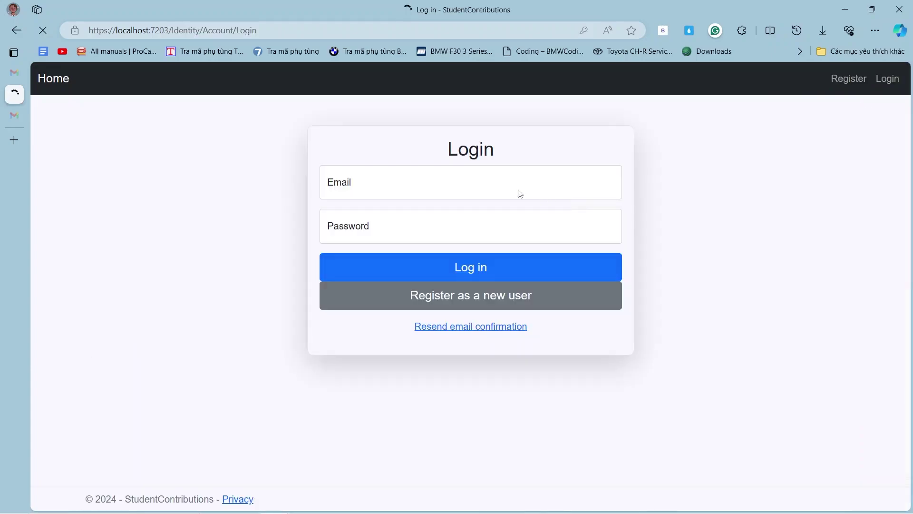
pyautogui.click(496, 184)
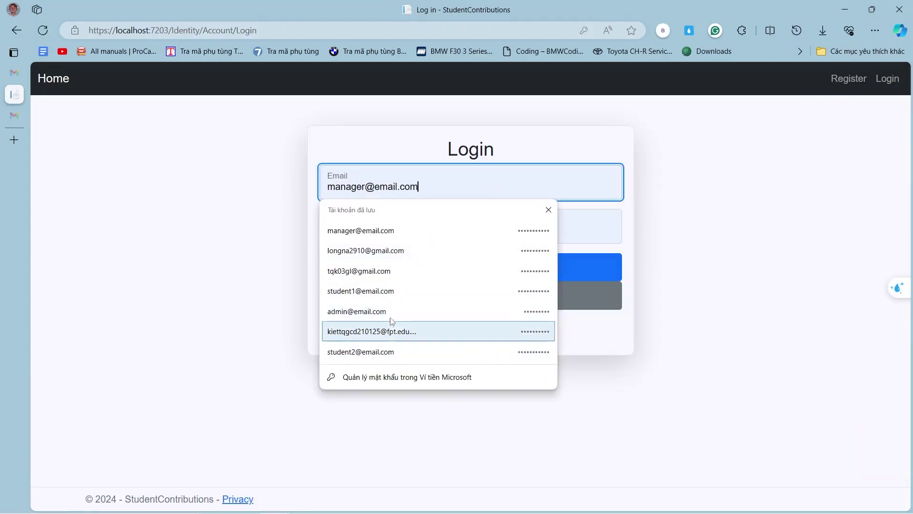
pyautogui.click(394, 316)
pyautogui.click(430, 268)
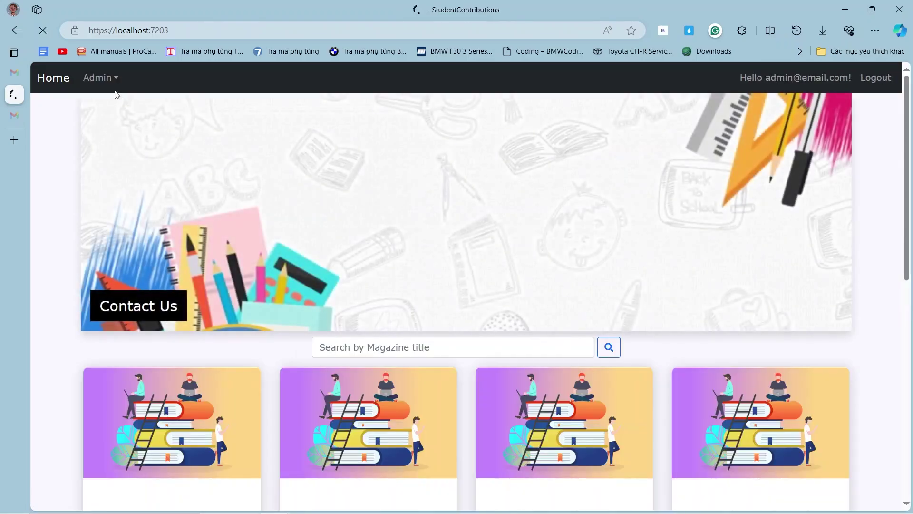
pyautogui.scroll(-3, 363, 371)
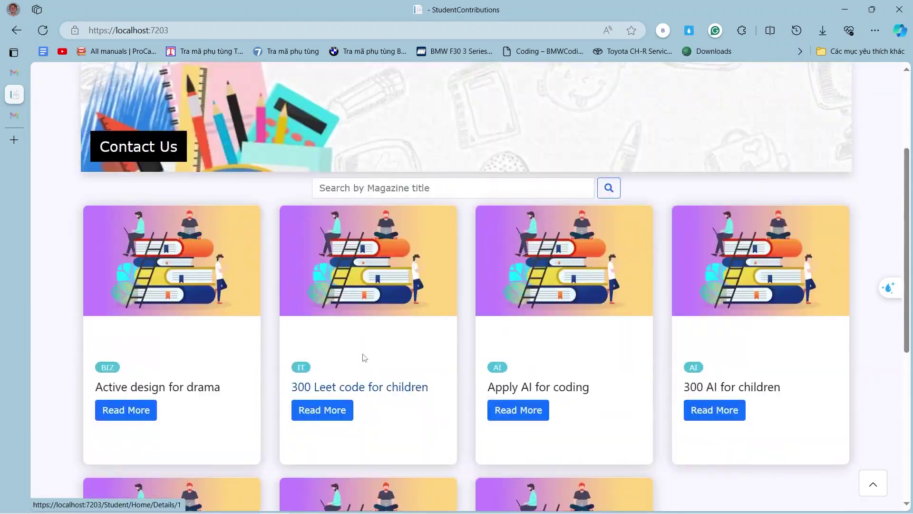
pyautogui.scroll(3, 345, 330)
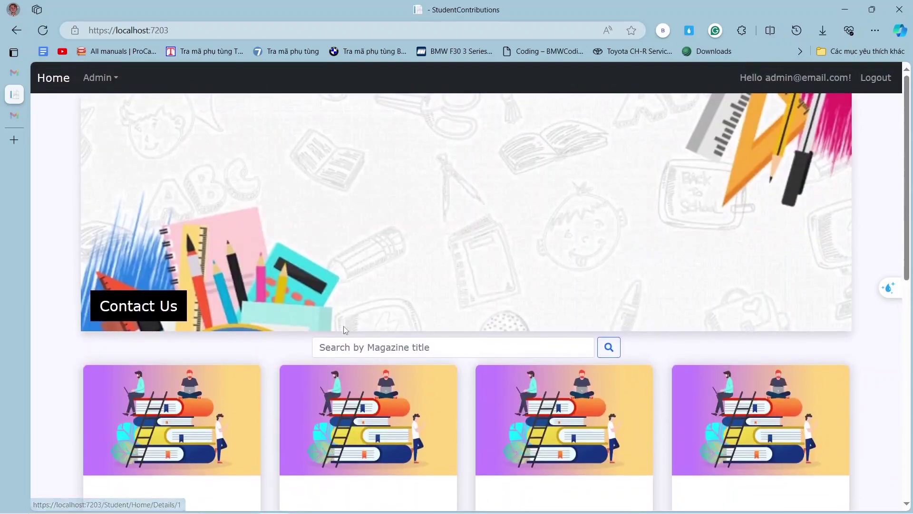
pyautogui.click(104, 82)
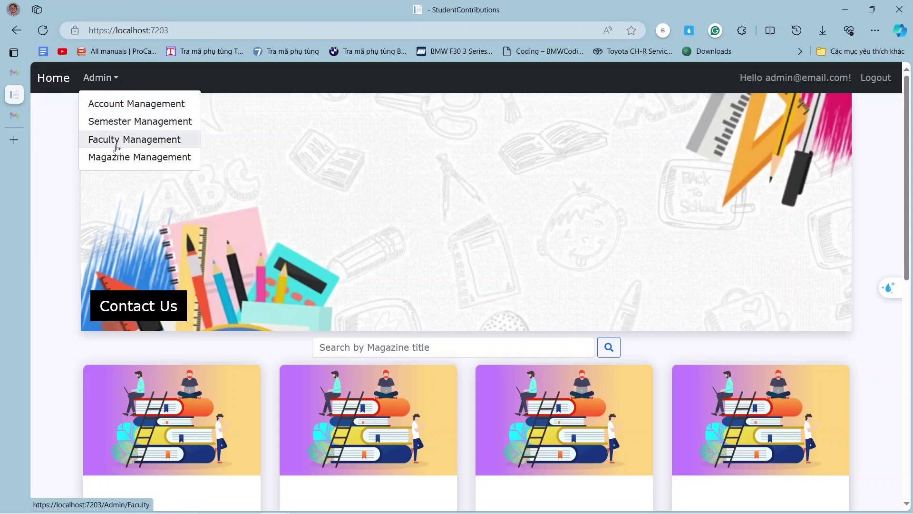
# In Account Management, set the first user account's role to Coordinator.
pyautogui.click(138, 104)
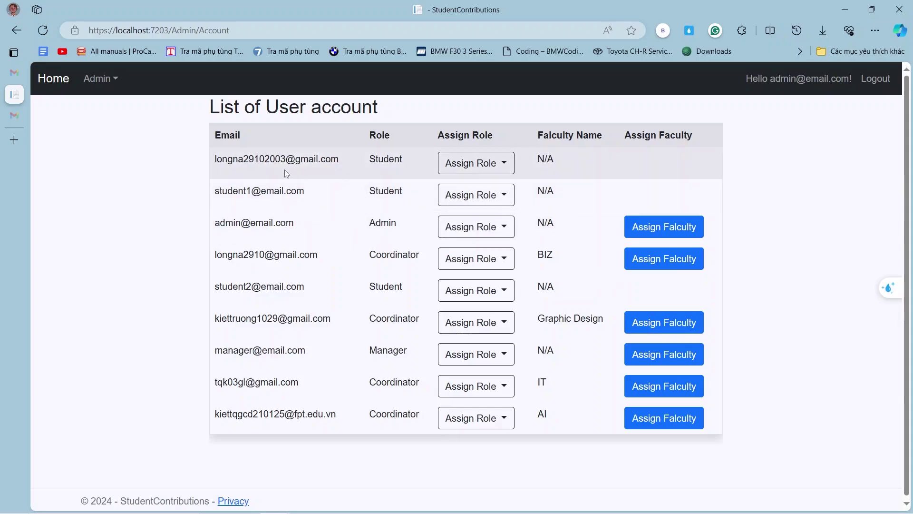
pyautogui.click(476, 163)
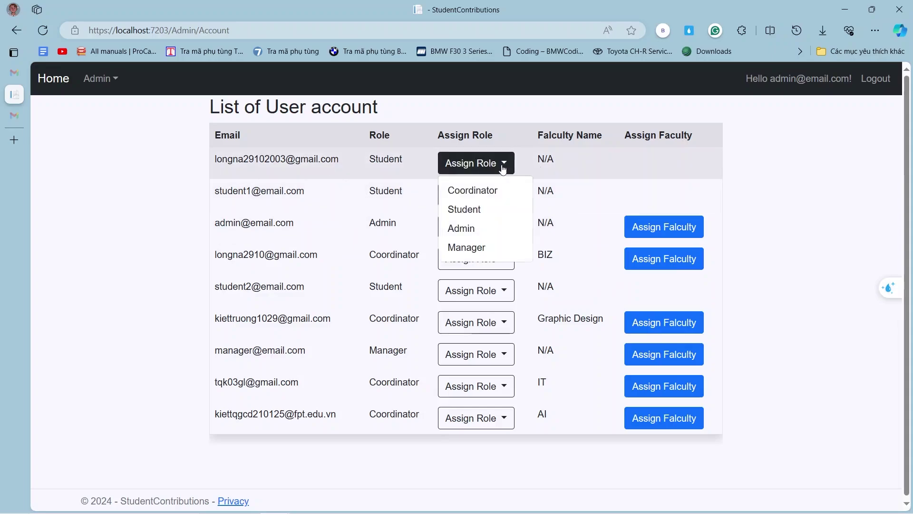
pyautogui.click(467, 193)
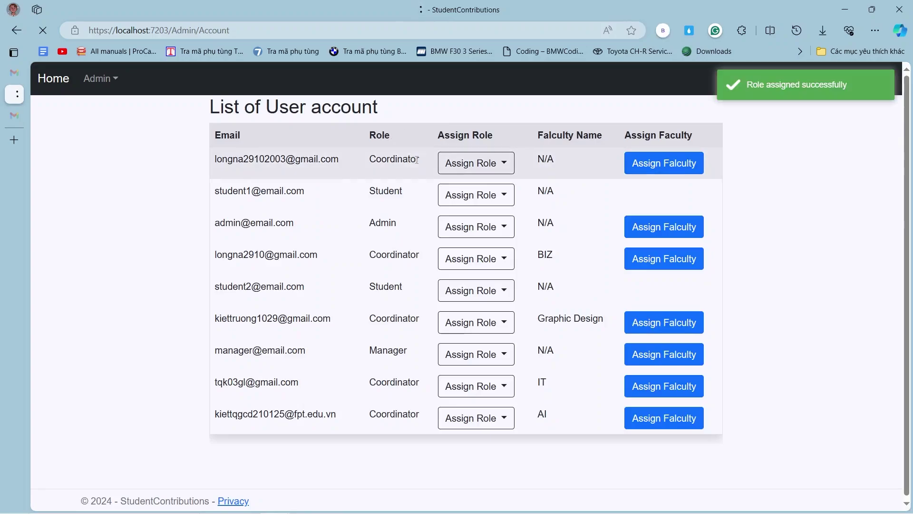
pyautogui.moveTo(421, 160); pyautogui.dragTo(363, 168)
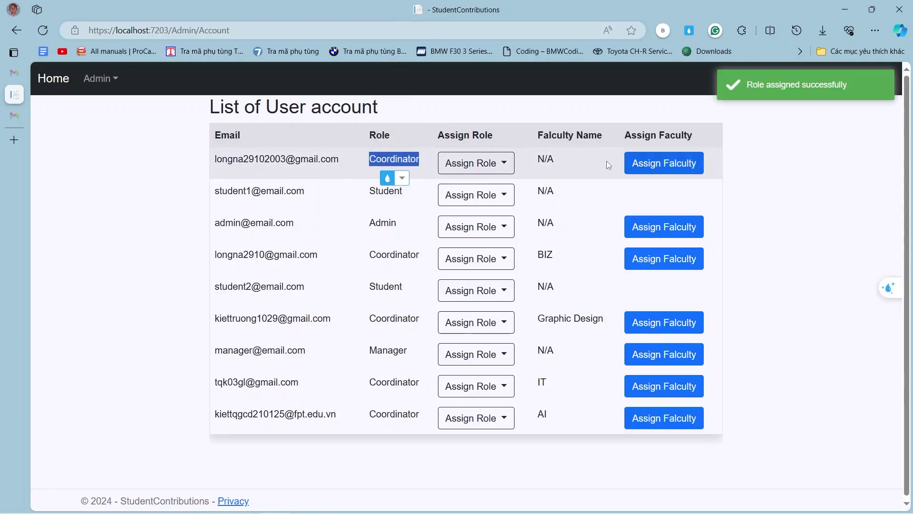
# Assign the Graphic Design faculty to the first account and save it.
pyautogui.click(657, 164)
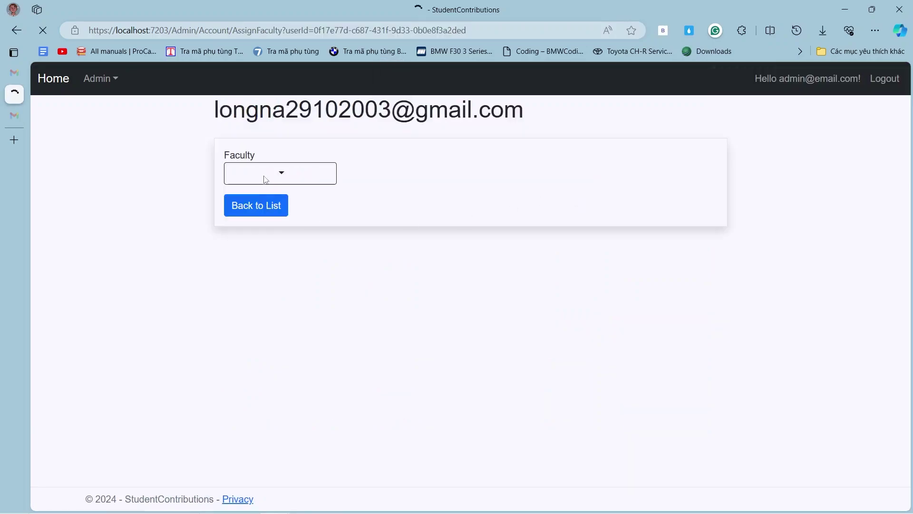
pyautogui.click(284, 177)
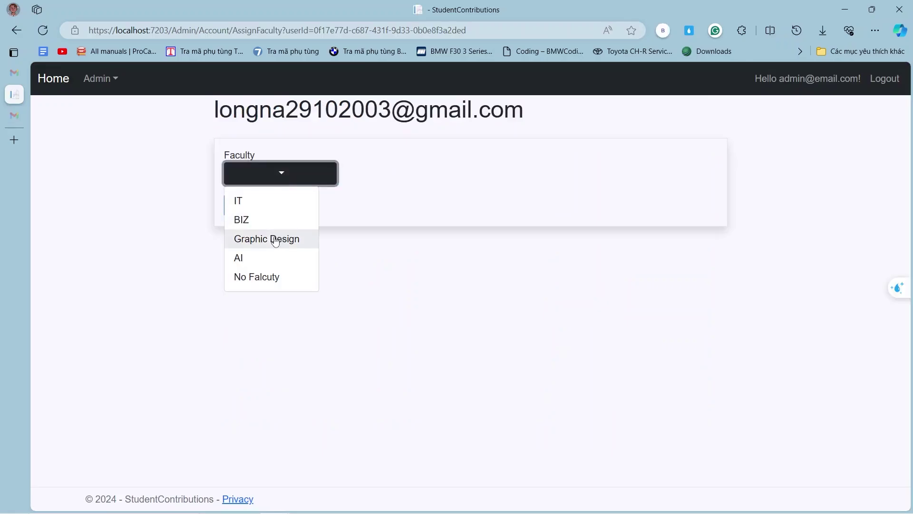
pyautogui.click(249, 238)
pyautogui.click(271, 207)
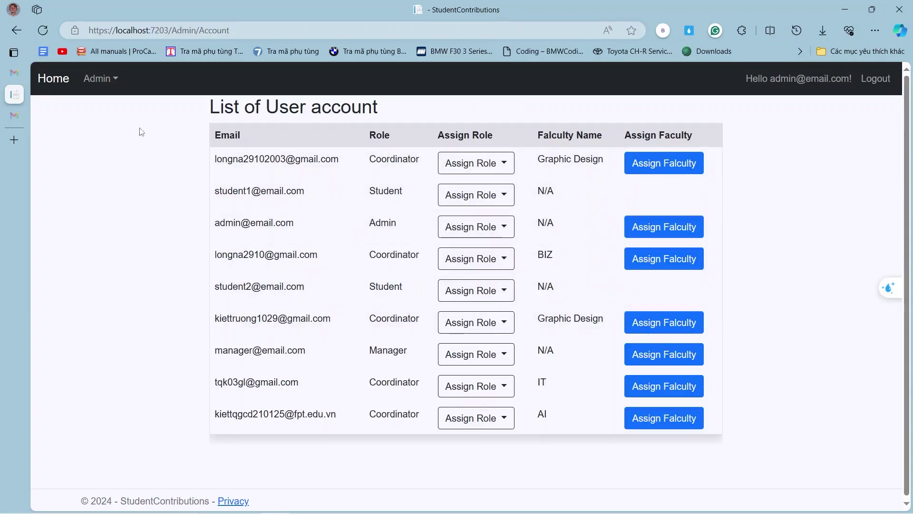
# View the Faculty list (IT, BIZ, Graphic Design, AI), leaving Create New Faculty unsaved.
pyautogui.click(100, 79)
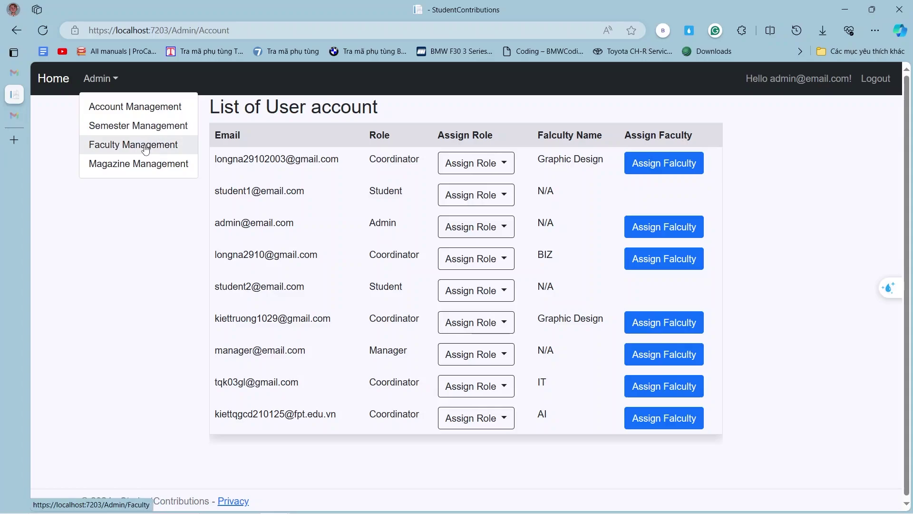
pyautogui.click(144, 144)
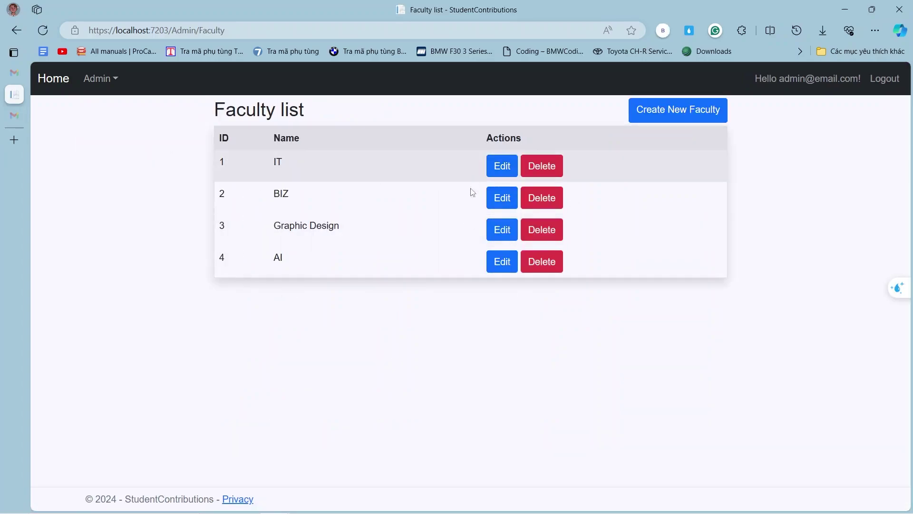
pyautogui.click(644, 114)
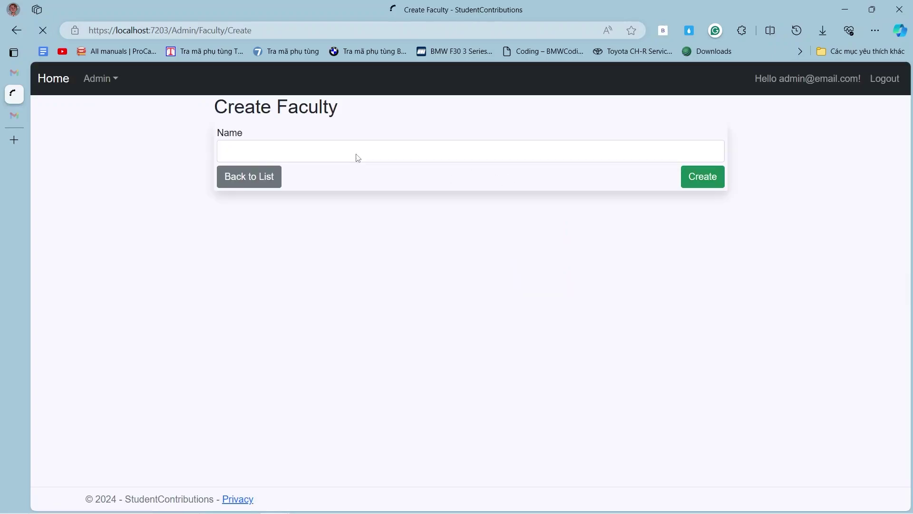
pyautogui.click(267, 182)
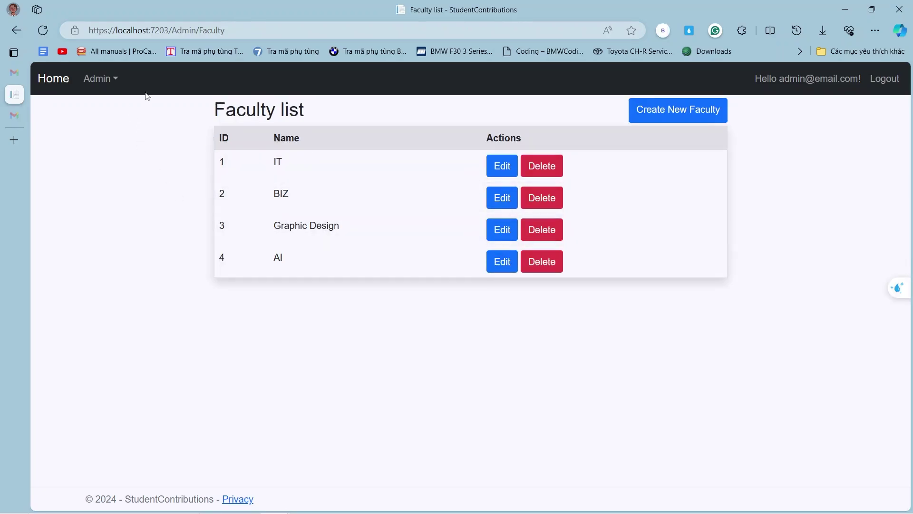
pyautogui.click(101, 78)
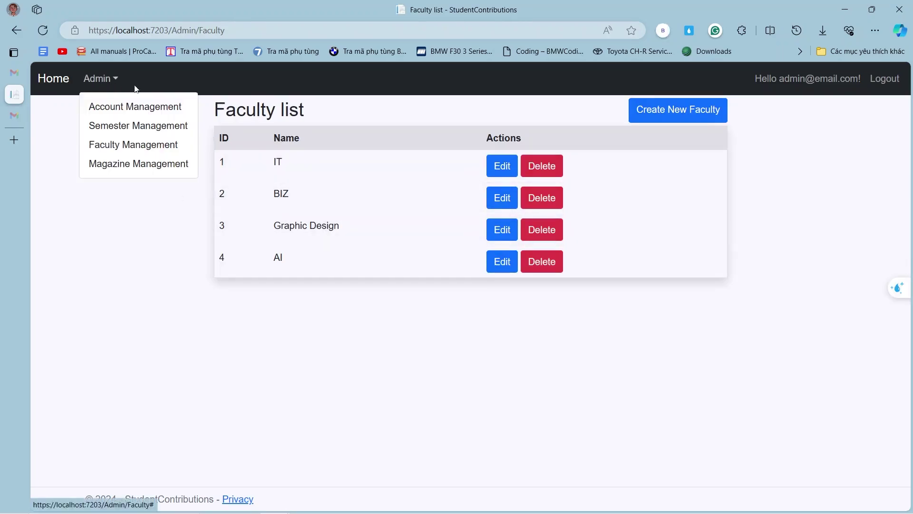
# In Semester Management, start a new semester and name it Summer-2024-BIZ.
pyautogui.click(146, 130)
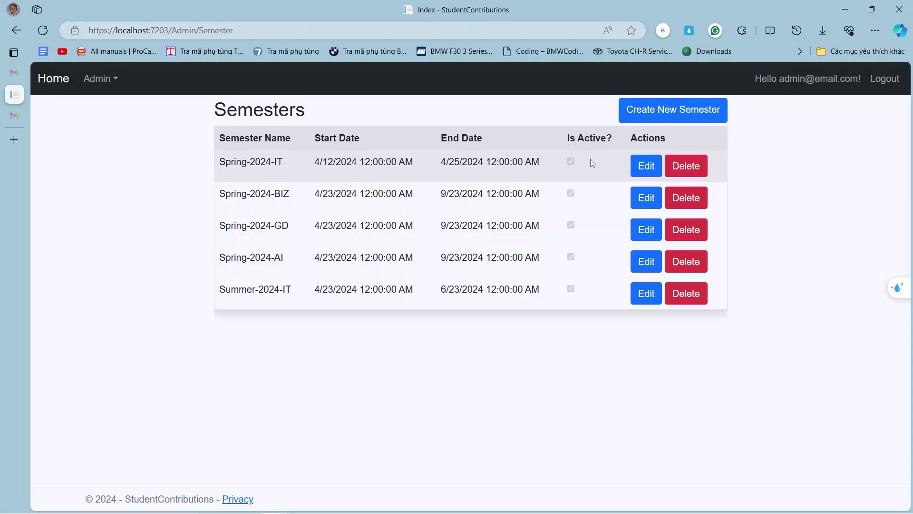
pyautogui.click(664, 110)
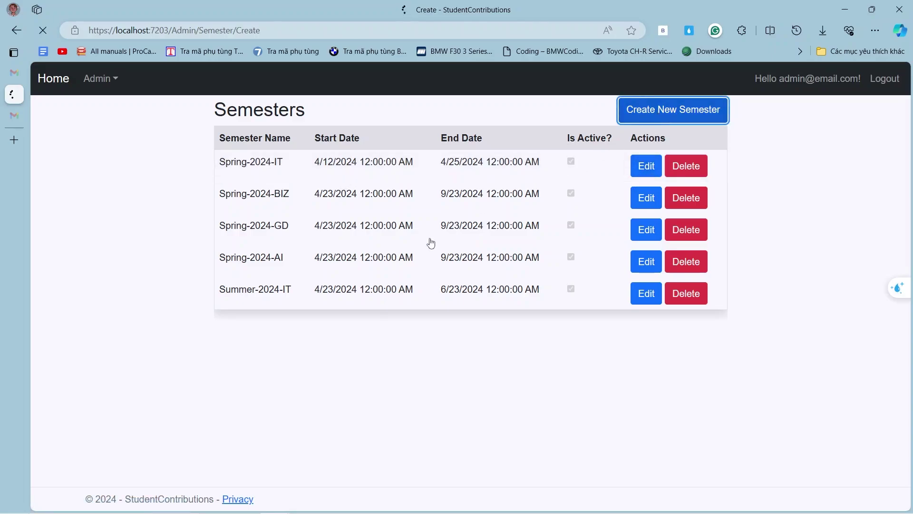
pyautogui.click(298, 155)
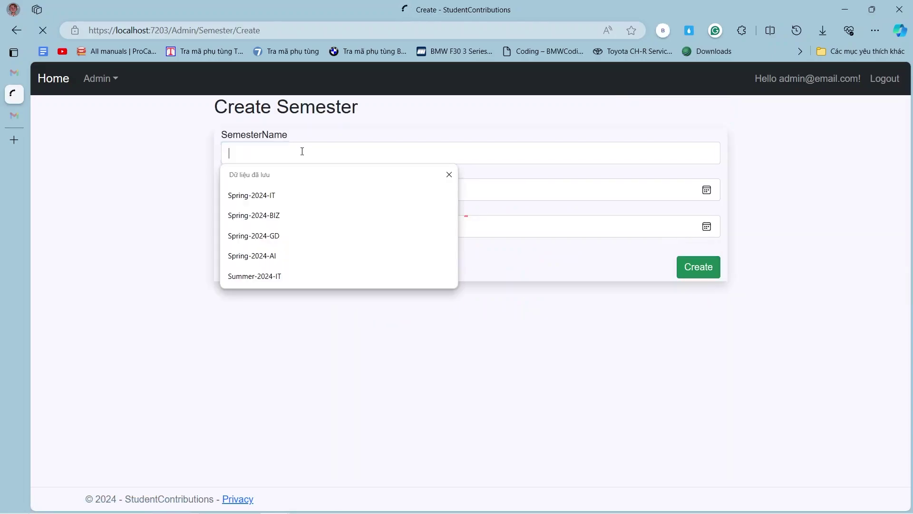
pyautogui.click(302, 277)
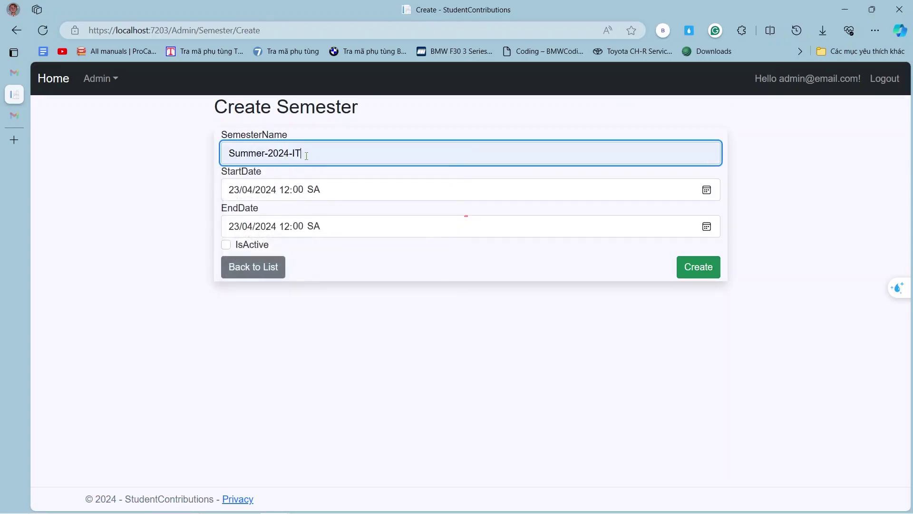
pyautogui.press('BackSpace')
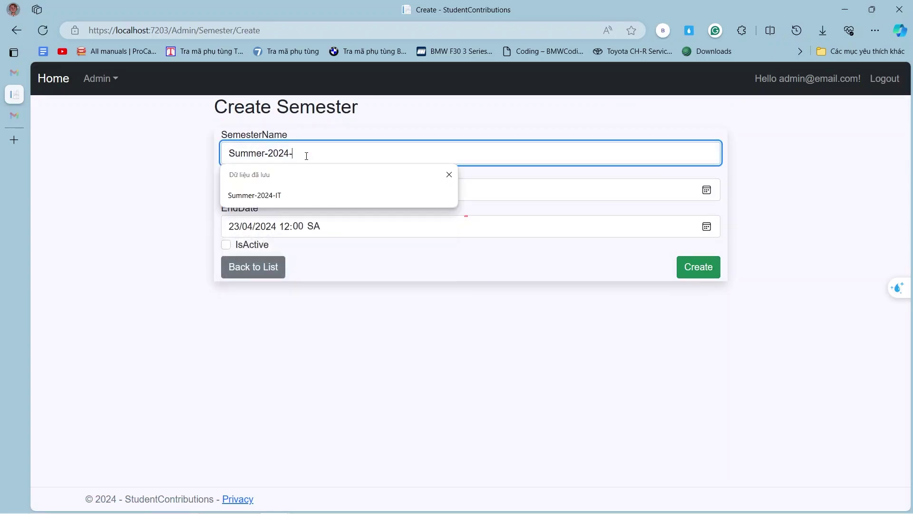
pyautogui.write('biz')
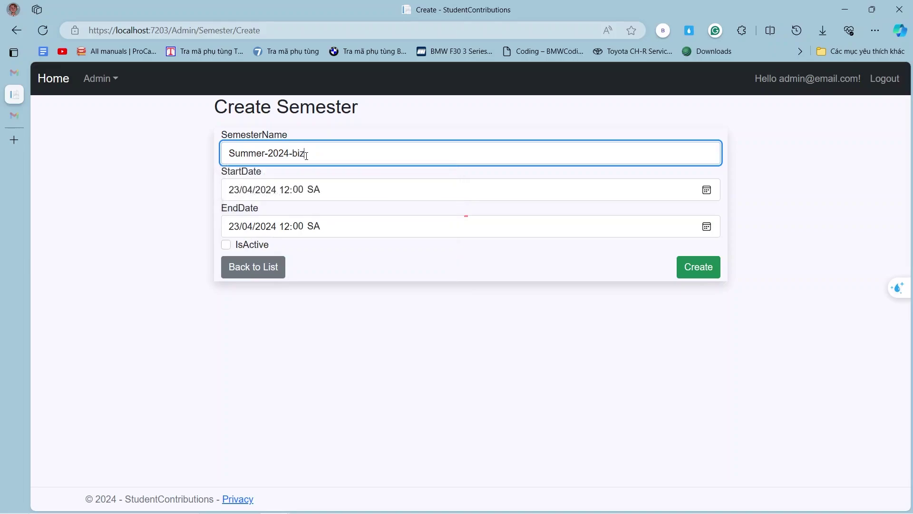
pyautogui.press('BackSpace')
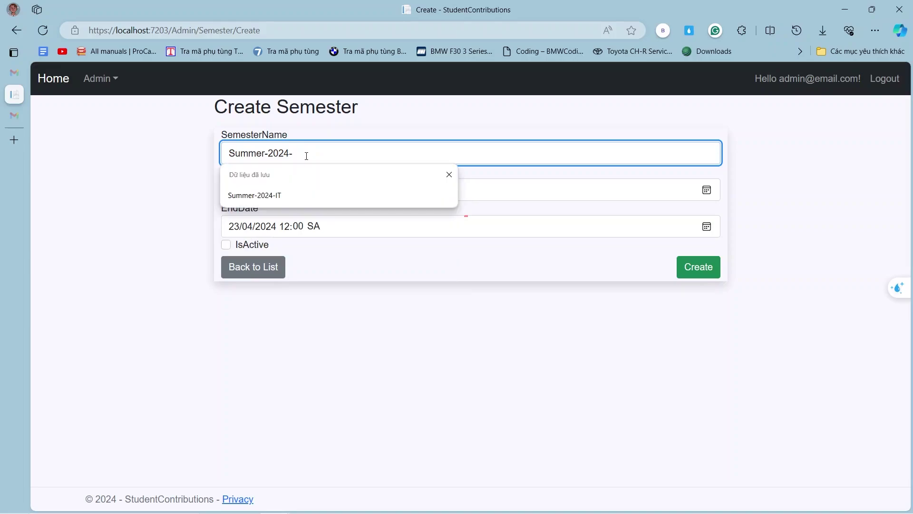
pyautogui.write('BIZ')
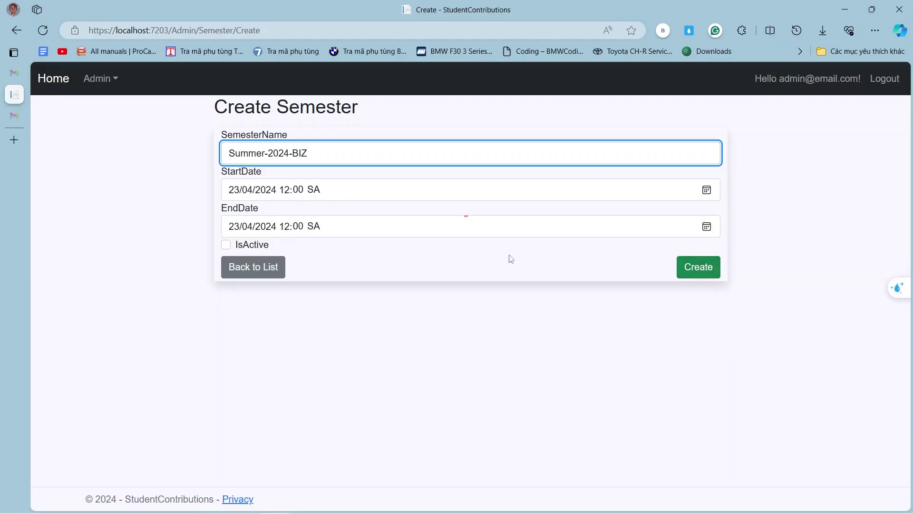
# Create the Summer-2024-BIZ semester, then delete that new row from the Semesters list.
pyautogui.click(701, 270)
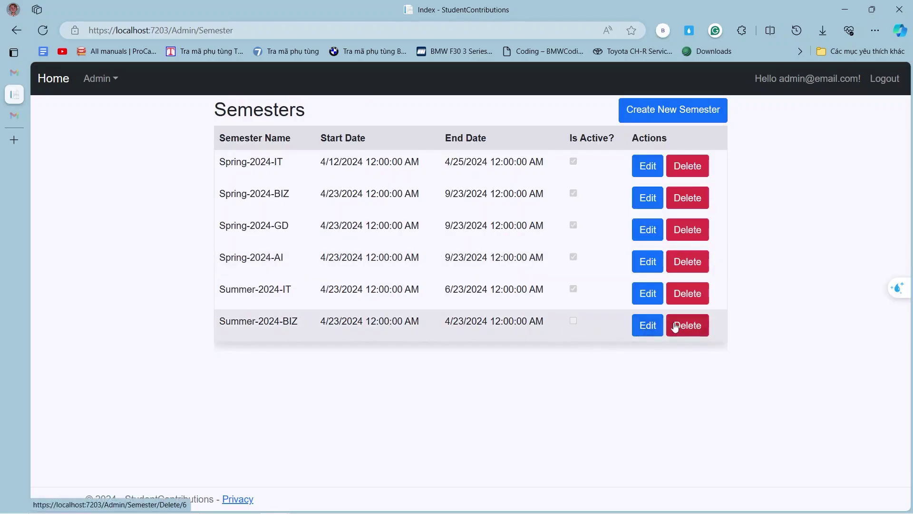
pyautogui.moveTo(274, 500)
pyautogui.click(302, 508)
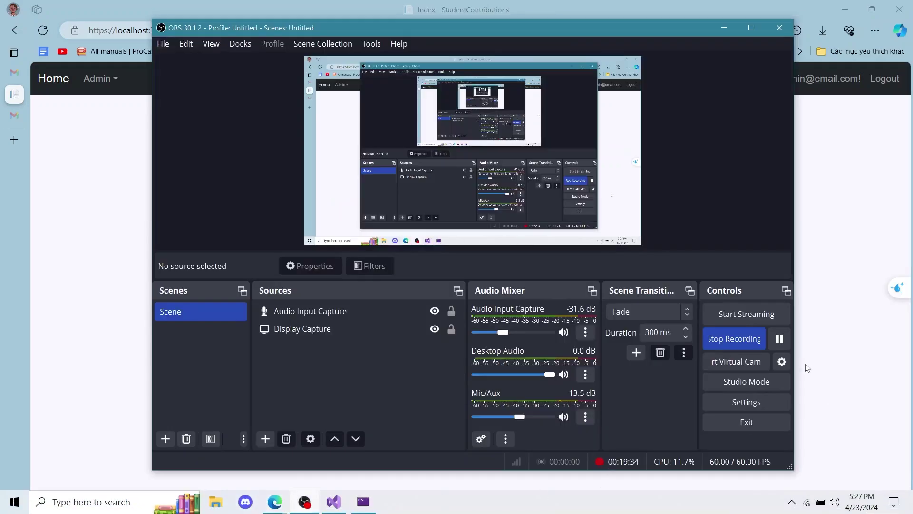
pyautogui.click(779, 340)
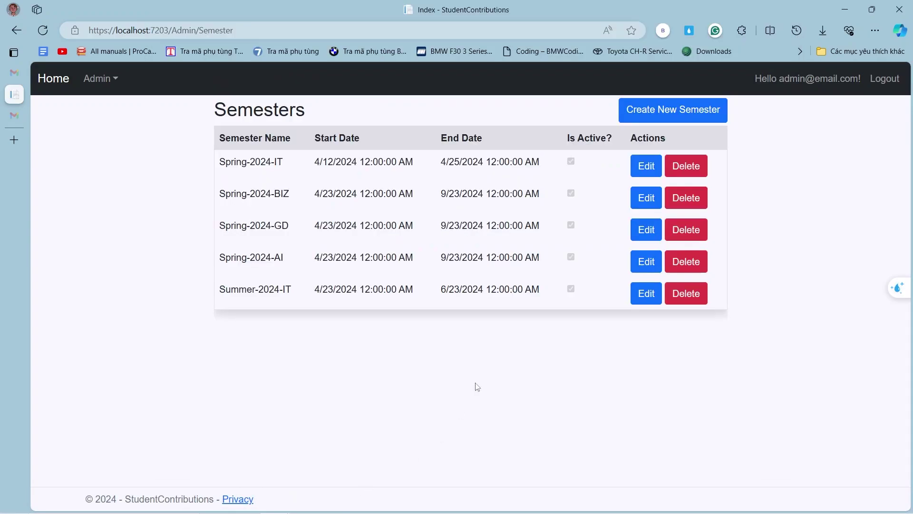
# Fill a new semester as Summer-2024-BIZ from autofill, set the end day to 22, and submit.
pyautogui.click(675, 109)
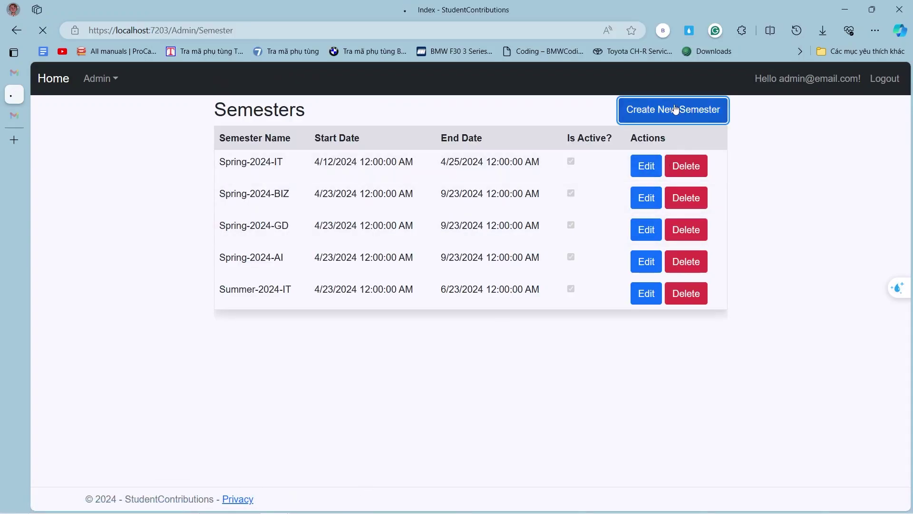
pyautogui.click(319, 152)
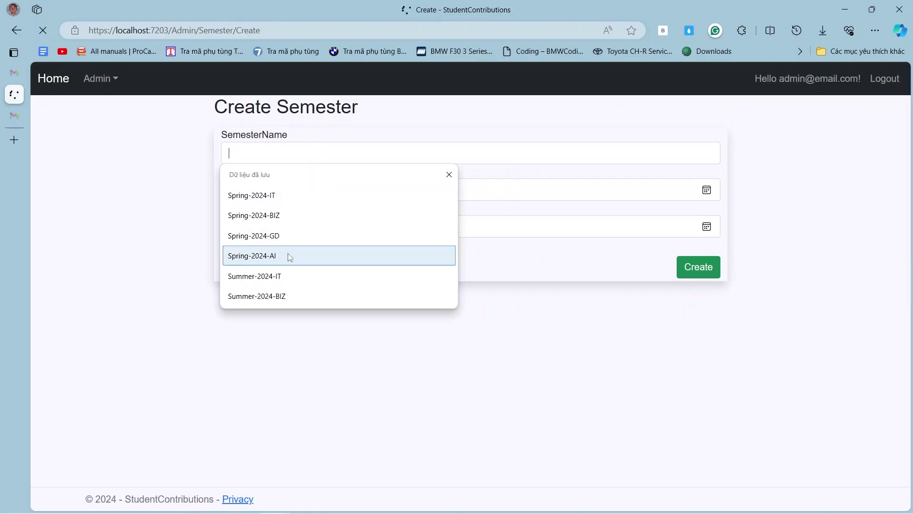
pyautogui.click(285, 296)
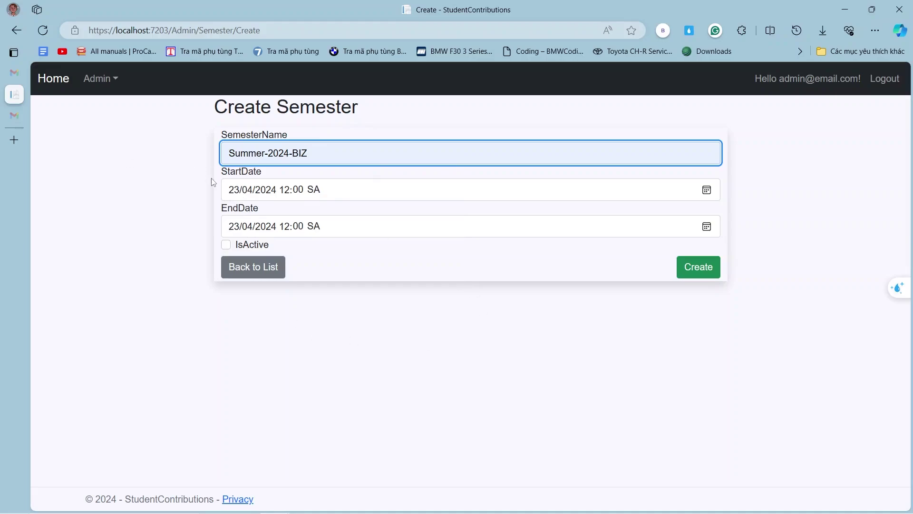
pyautogui.moveTo(898, 511)
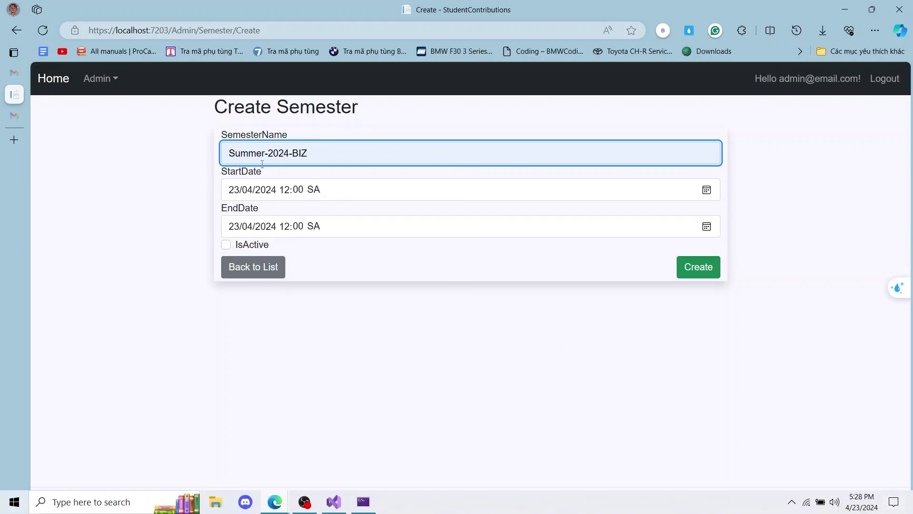
pyautogui.click(236, 229)
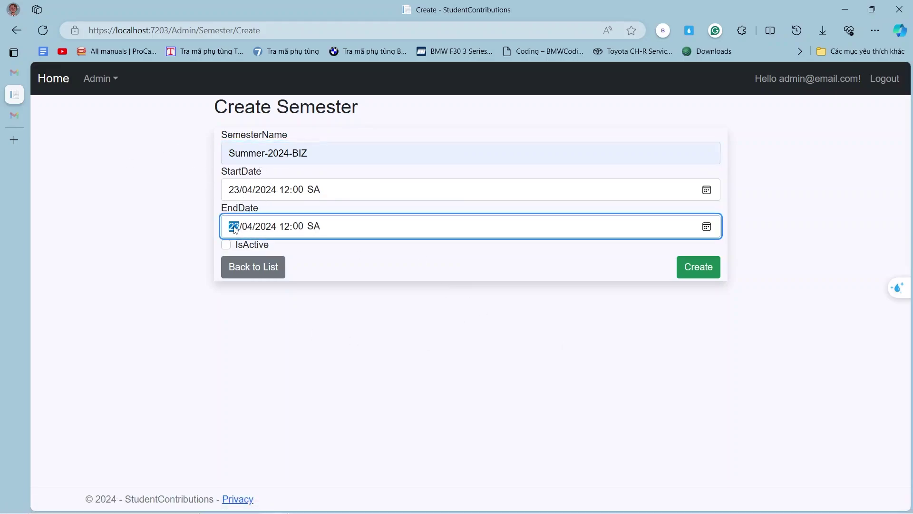
pyautogui.write('22')
pyautogui.click(695, 269)
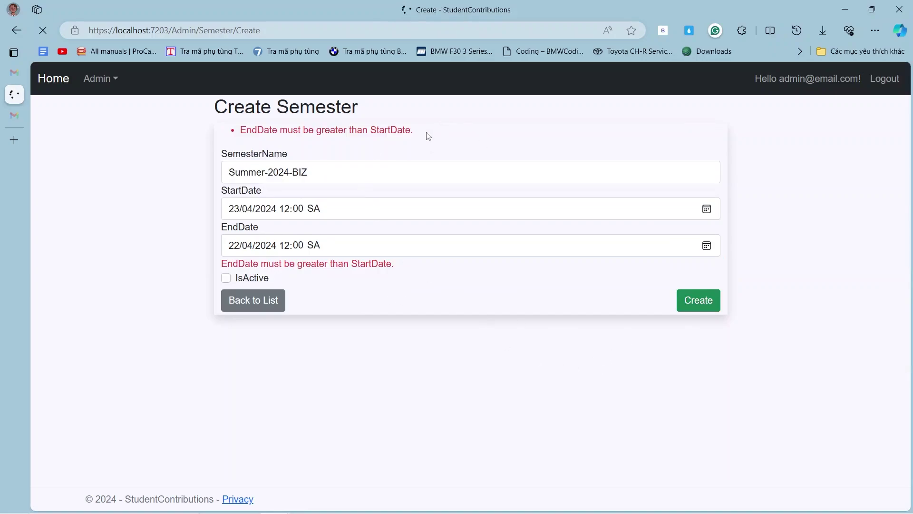
# After the end-date validation error, change the end day to 30 (4/30/2024) and create the semester.
pyautogui.moveTo(422, 141); pyautogui.dragTo(229, 134)
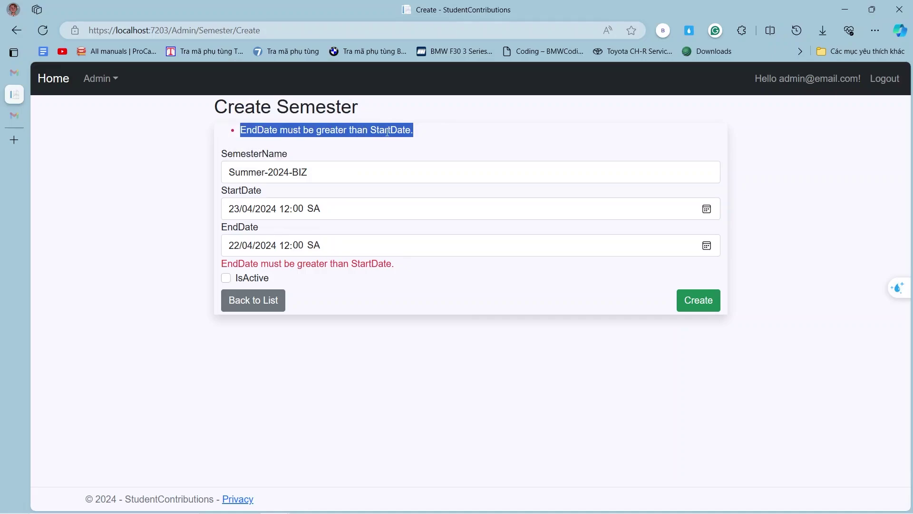
pyautogui.click(236, 245)
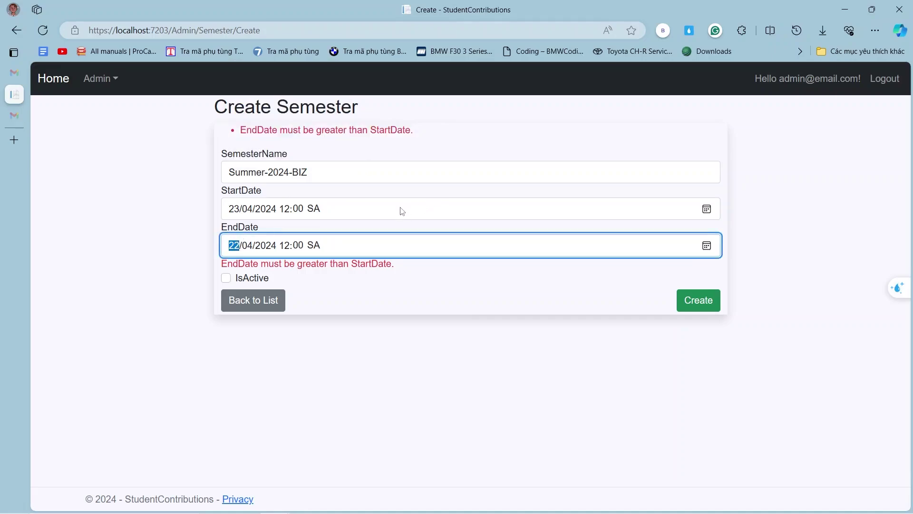
pyautogui.write('30')
pyautogui.click(699, 300)
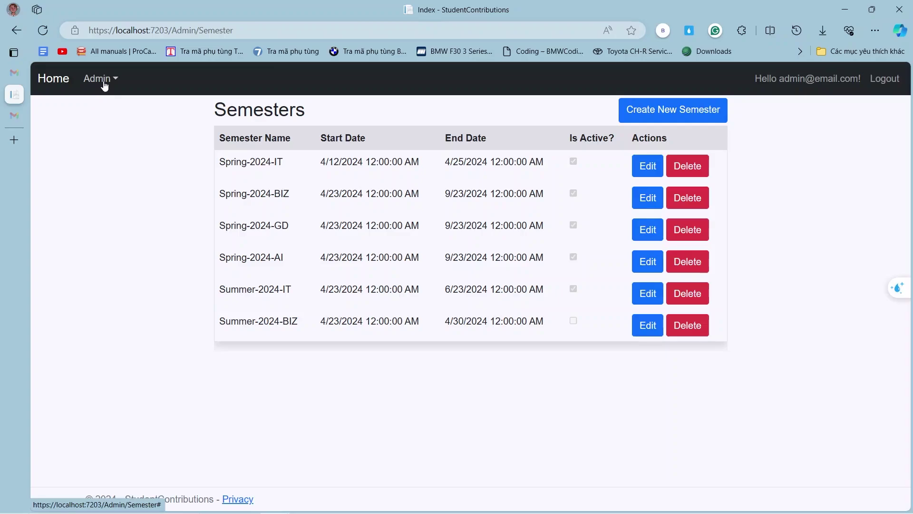
pyautogui.click(109, 80)
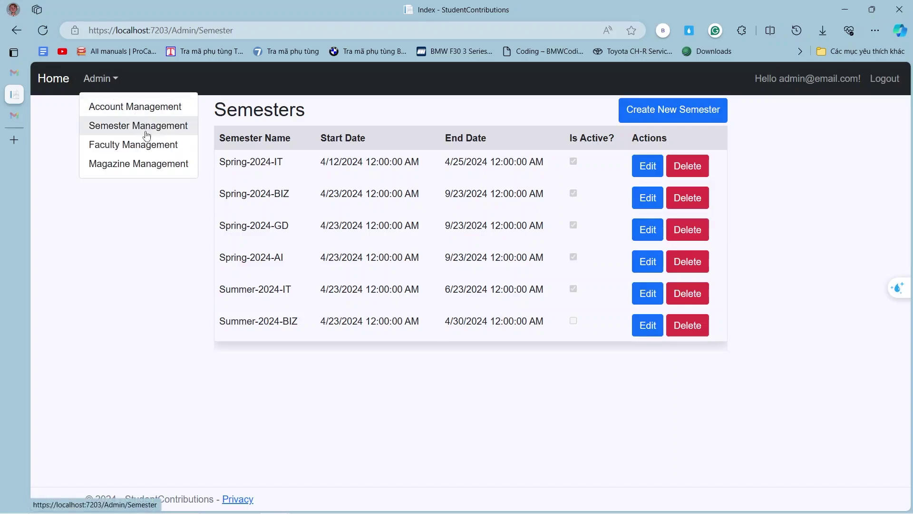
pyautogui.click(293, 148)
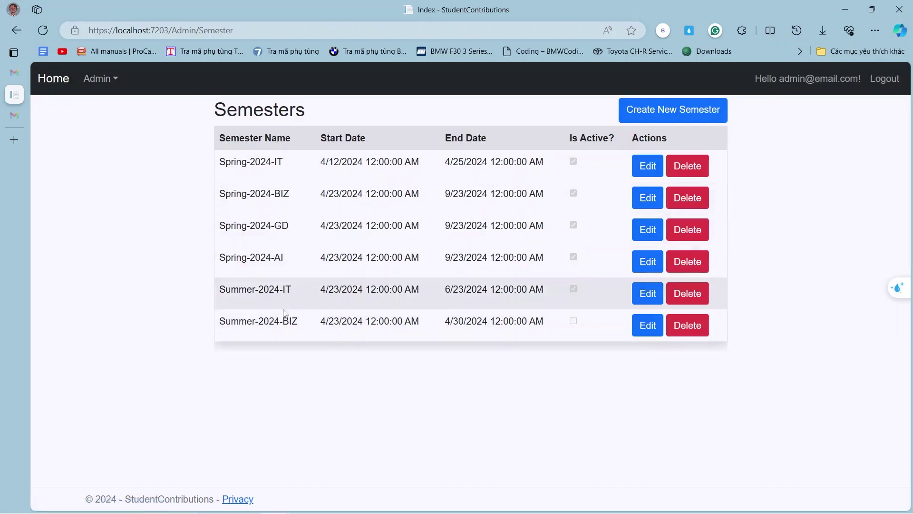
pyautogui.moveTo(222, 317); pyautogui.dragTo(298, 322)
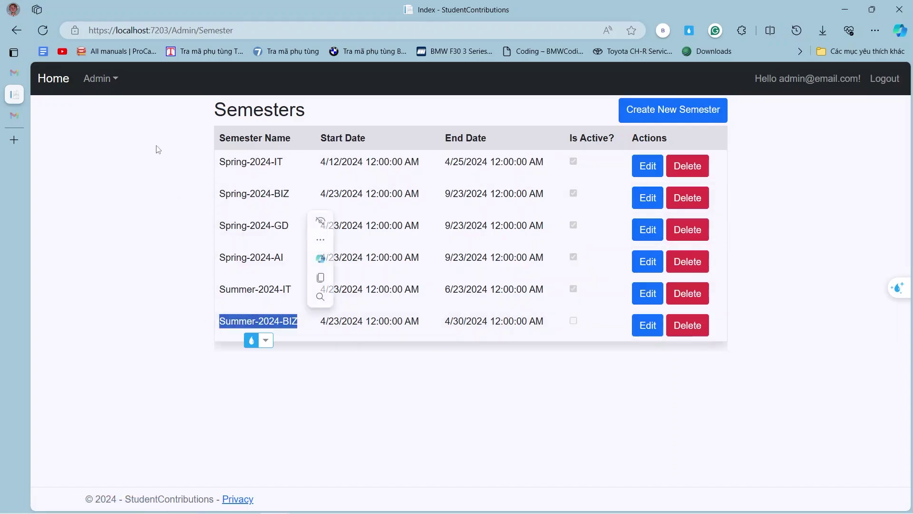
pyautogui.click(110, 81)
pyautogui.click(128, 163)
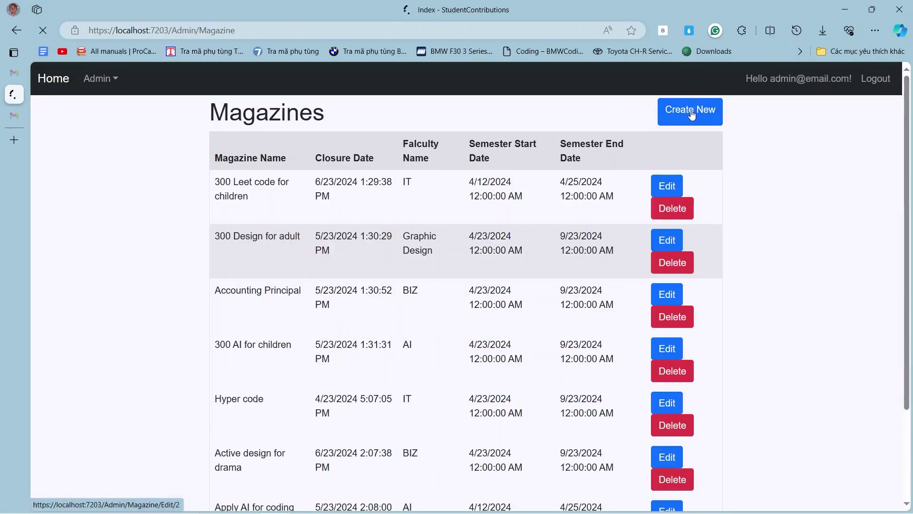
pyautogui.click(692, 114)
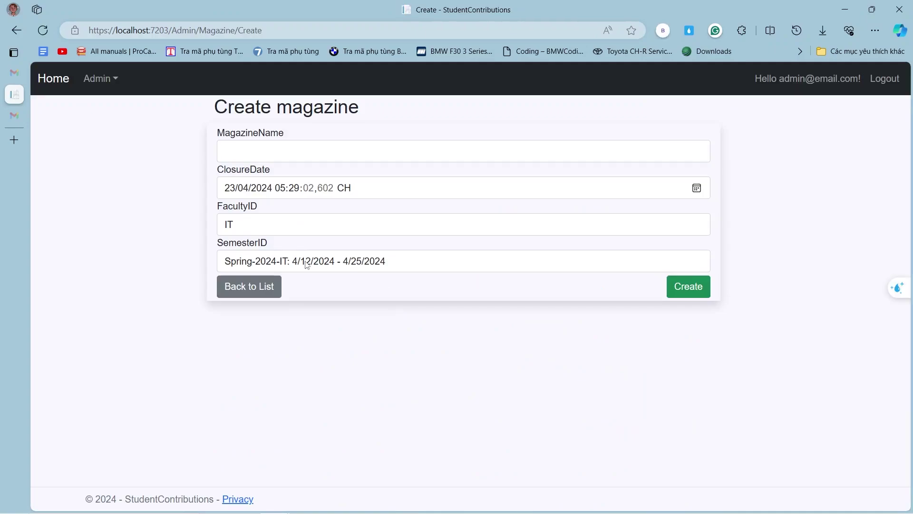
pyautogui.click(310, 262)
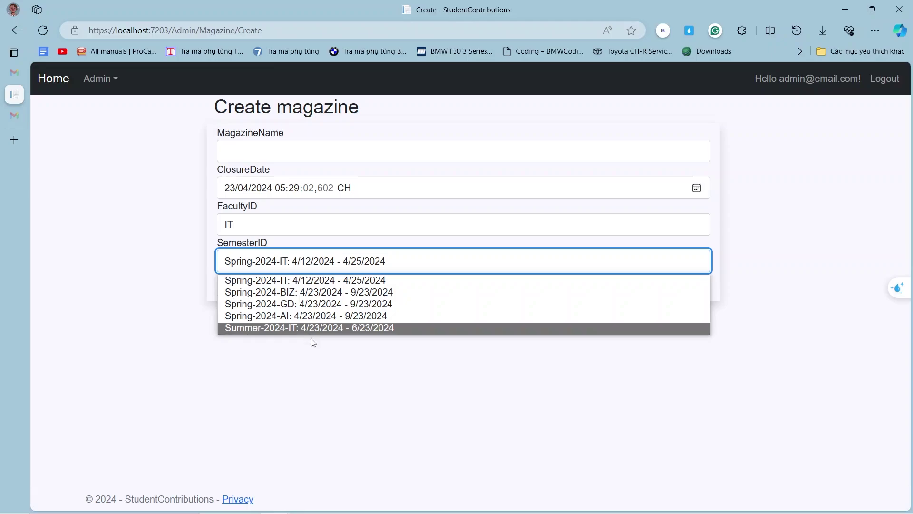
pyautogui.click(317, 355)
pyautogui.click(252, 290)
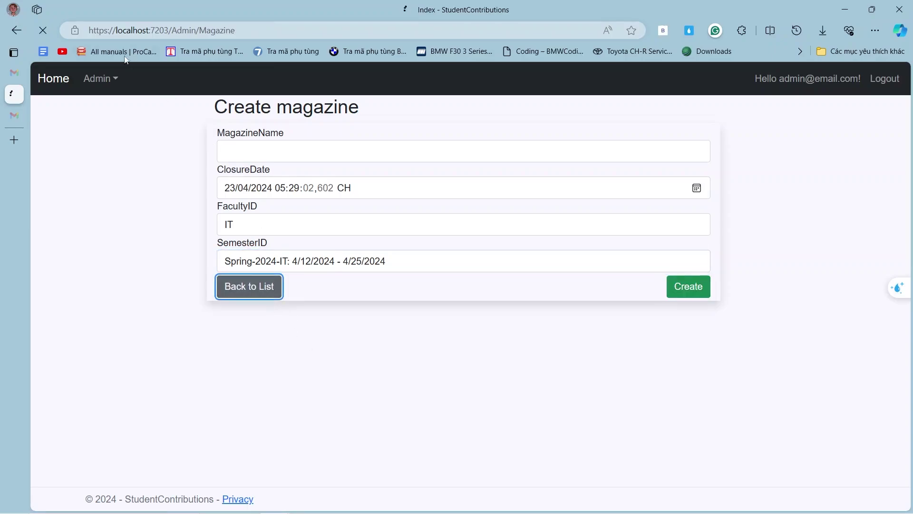
pyautogui.click(113, 80)
pyautogui.click(139, 127)
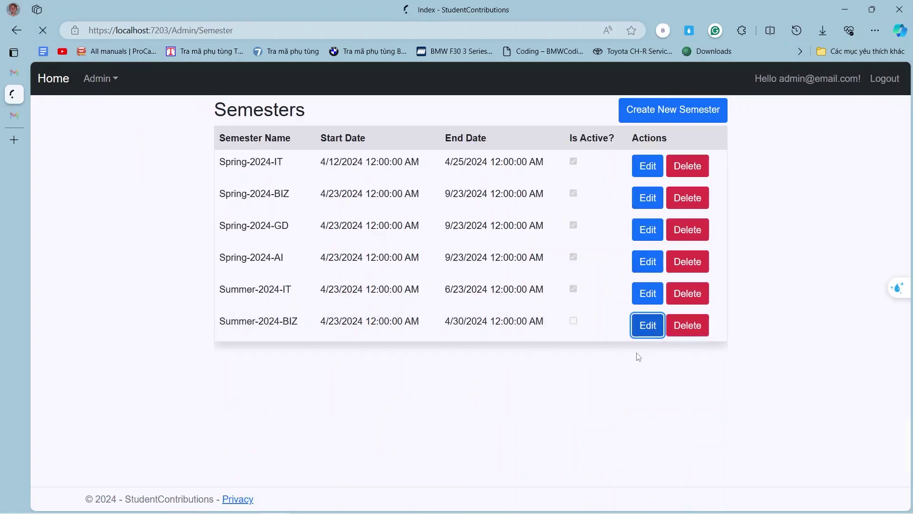
# Tick IsActive on Summer-2024-BIZ and save, then go to Admin > Magazine Management.
pyautogui.click(655, 326)
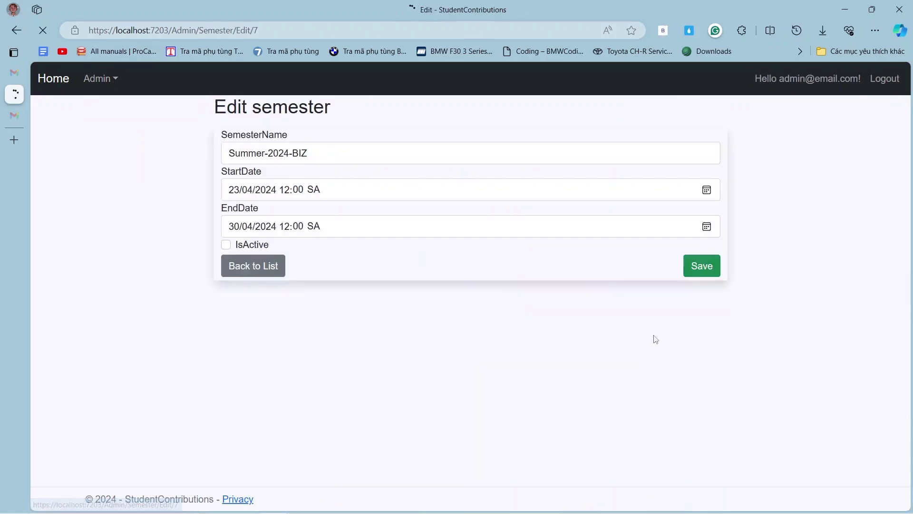
pyautogui.click(227, 245)
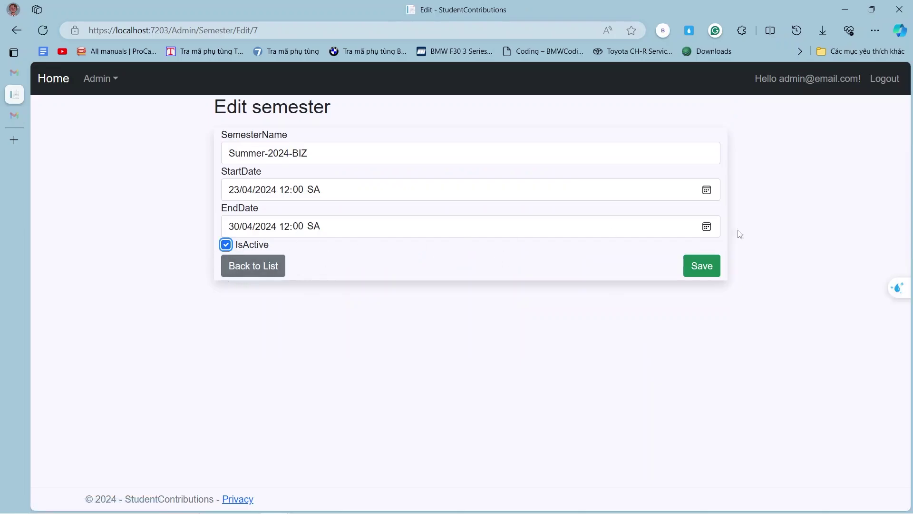
pyautogui.click(701, 268)
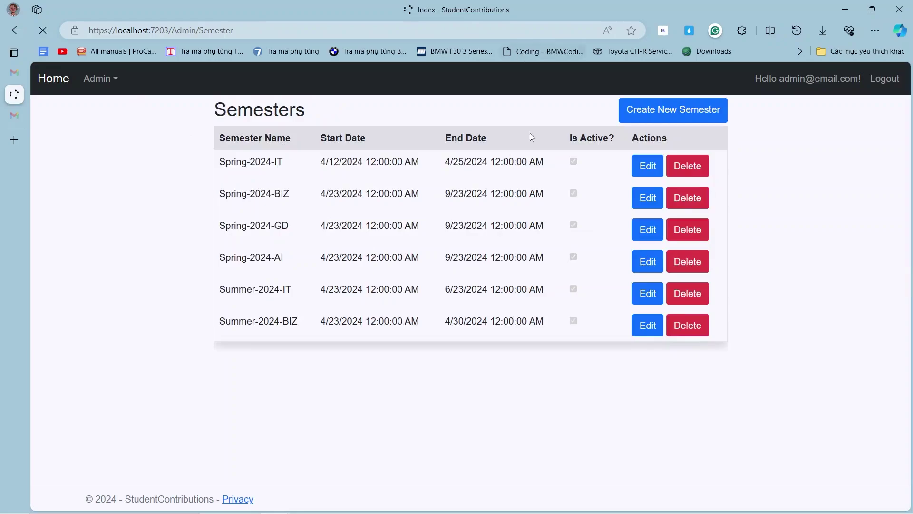
pyautogui.click(100, 78)
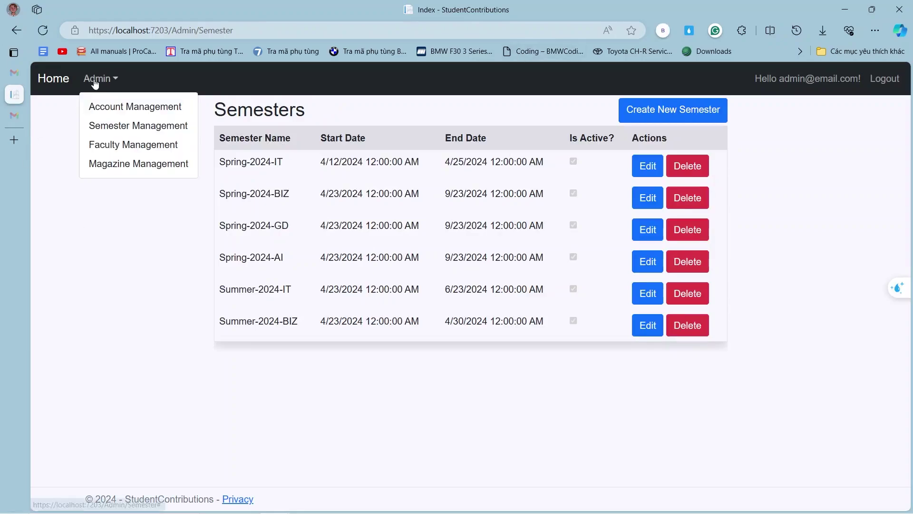
pyautogui.click(136, 164)
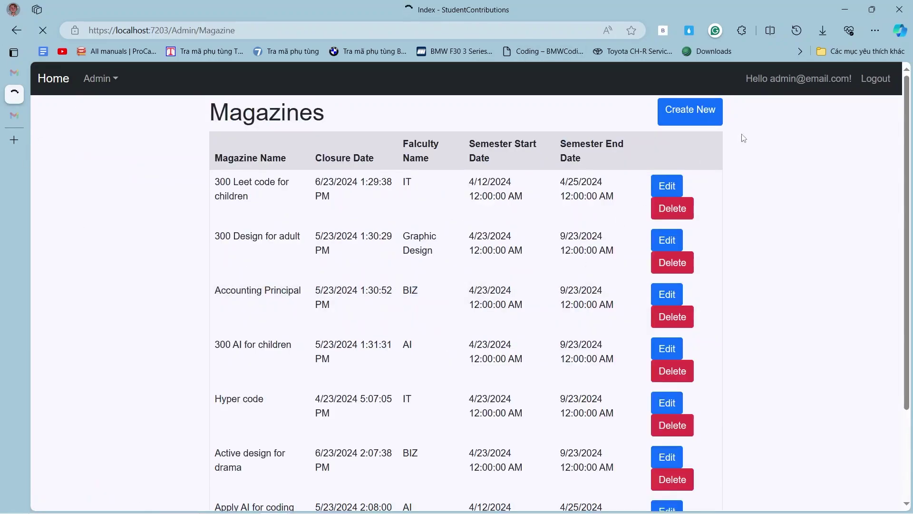
# Fill a new magazine from the 'Apply AI for coding' autofill entry, choose semester Summer-2024-BIZ, and submit.
pyautogui.click(678, 115)
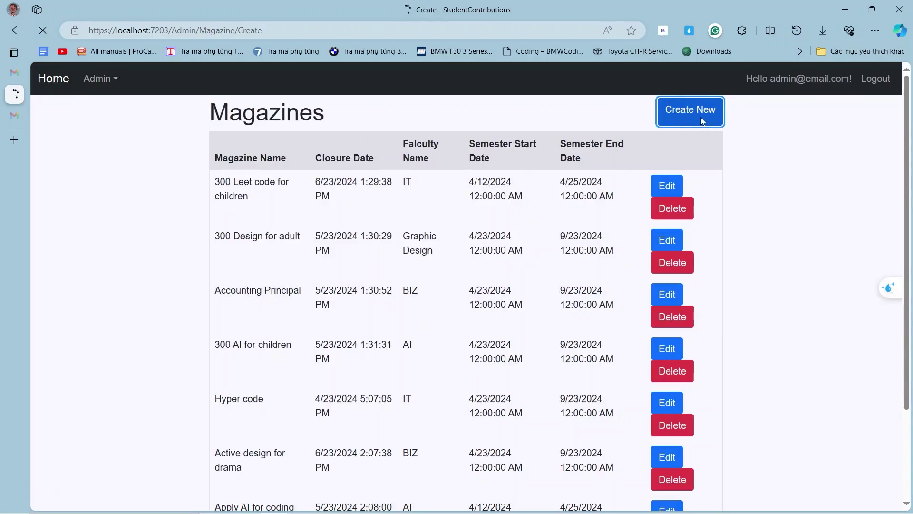
pyautogui.click(309, 152)
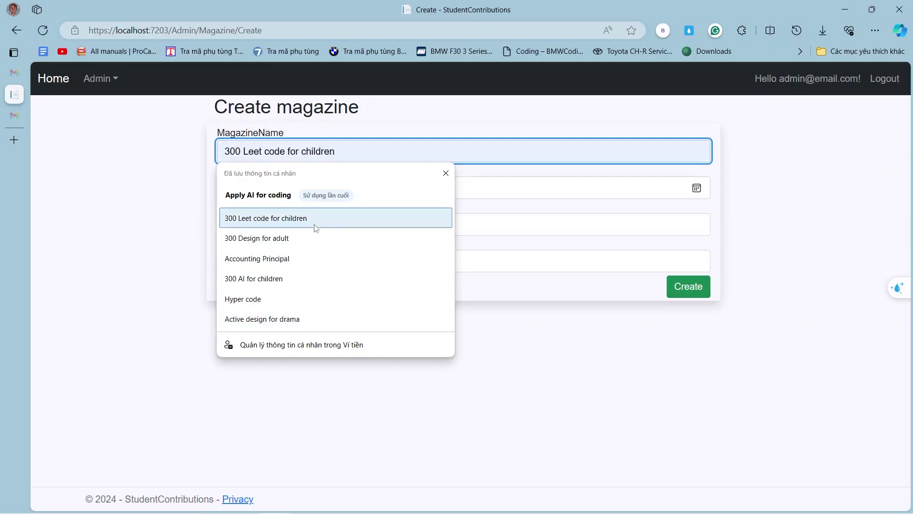
pyautogui.click(325, 193)
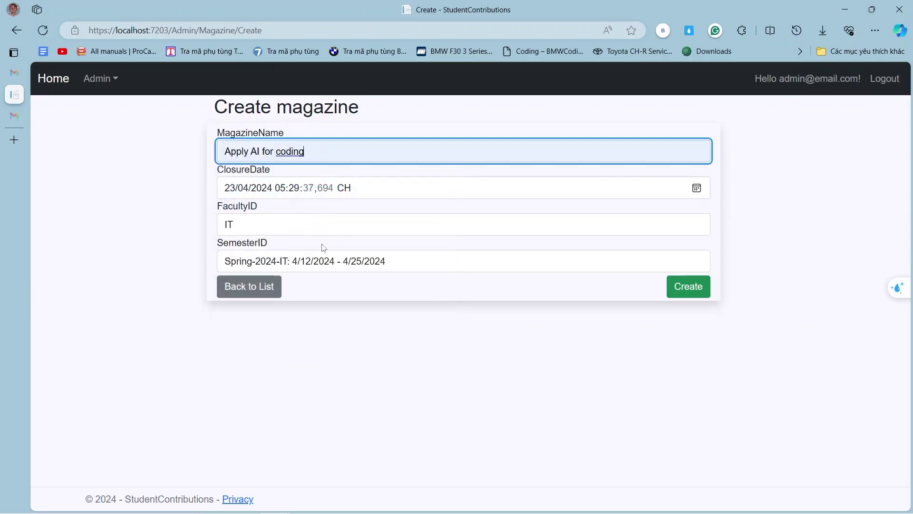
pyautogui.click(354, 262)
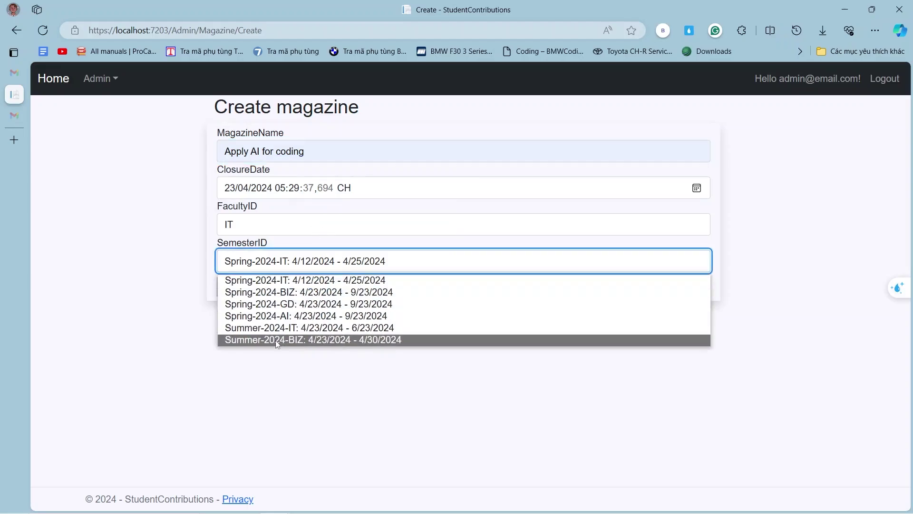
pyautogui.click(295, 340)
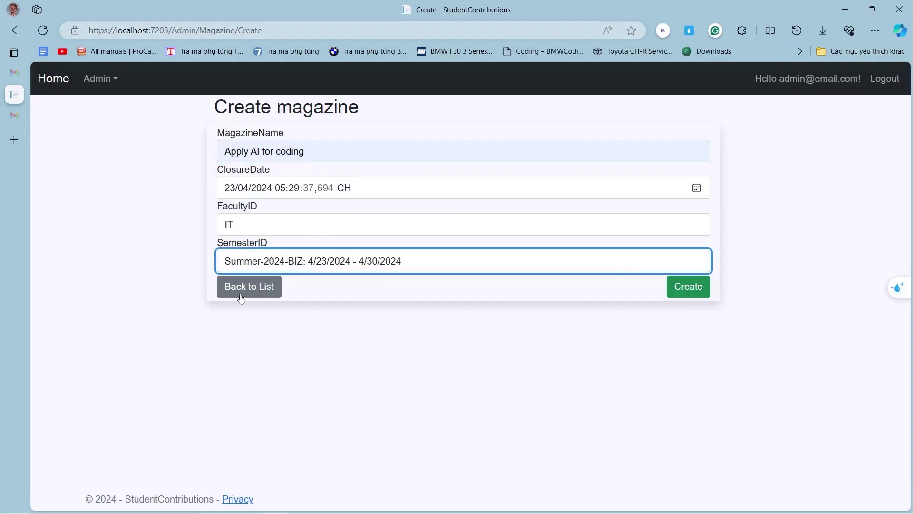
pyautogui.click(700, 286)
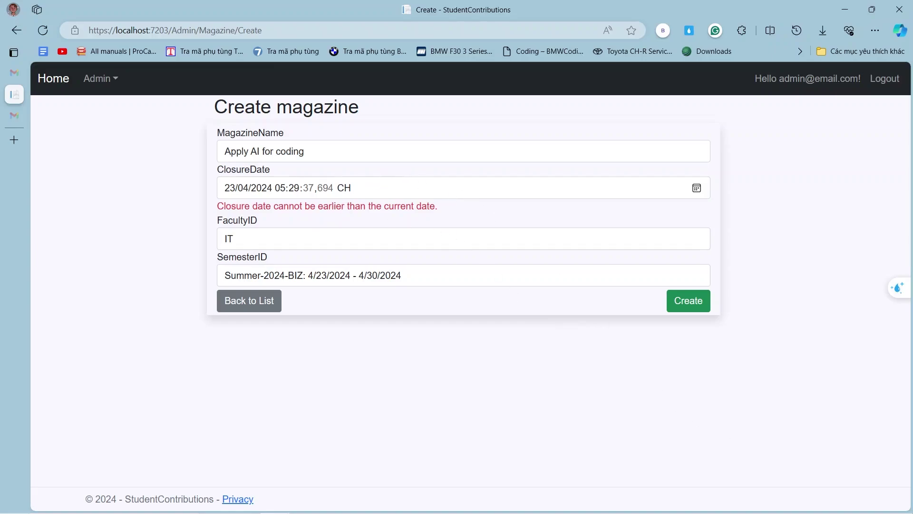
pyautogui.moveTo(858, 502)
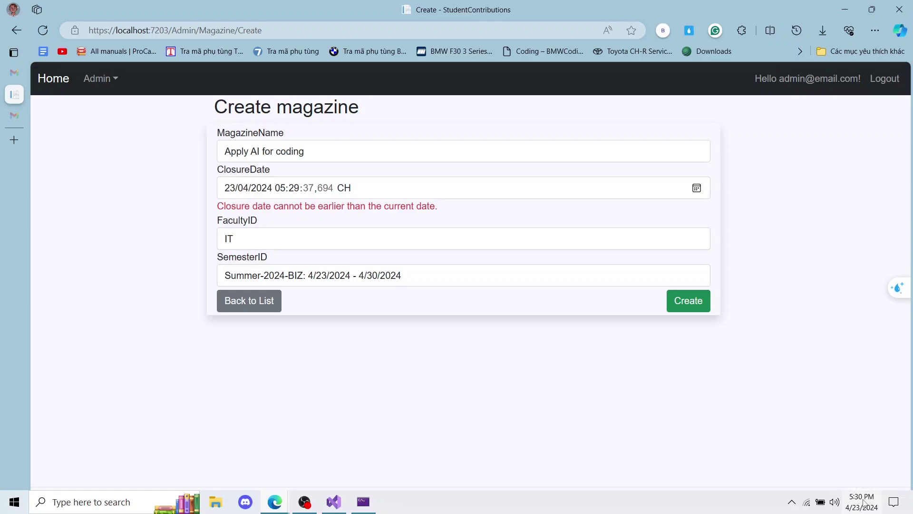
# Change the closure date's month to 05 and resubmit, which triggers the semester range error.
pyautogui.click(234, 189)
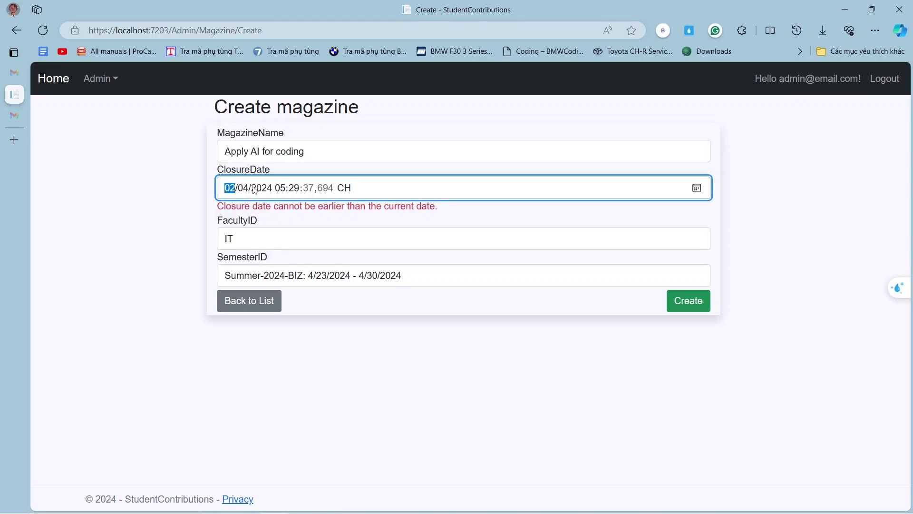
pyautogui.click(243, 188)
pyautogui.write('05')
pyautogui.click(690, 308)
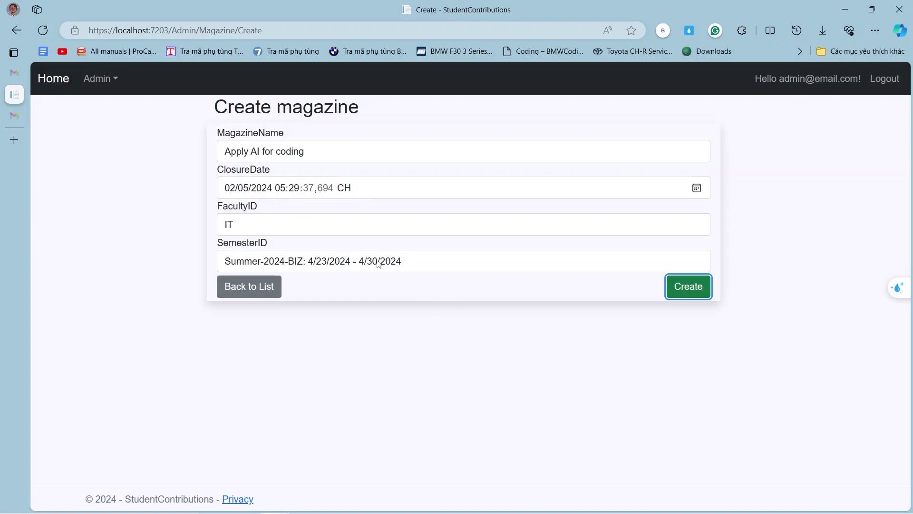
pyautogui.click(688, 287)
pyautogui.moveTo(215, 206); pyautogui.dragTo(353, 207)
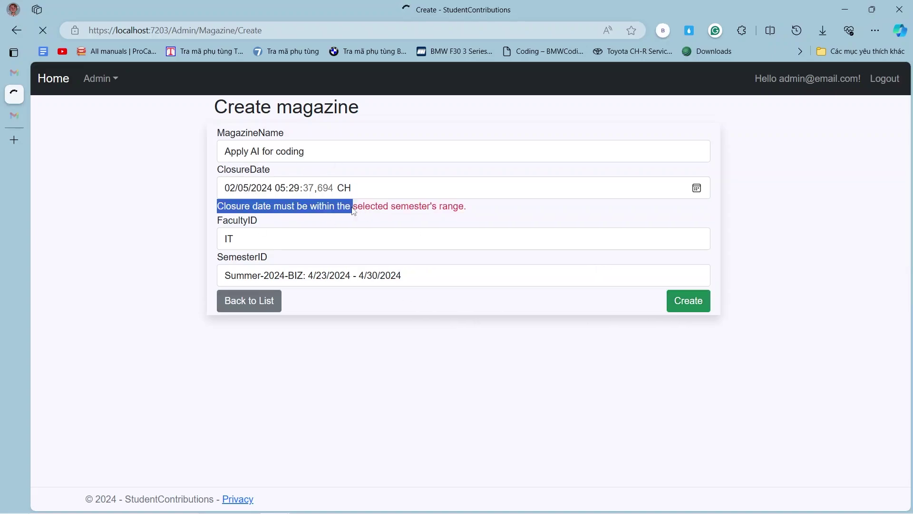
pyautogui.click(470, 208)
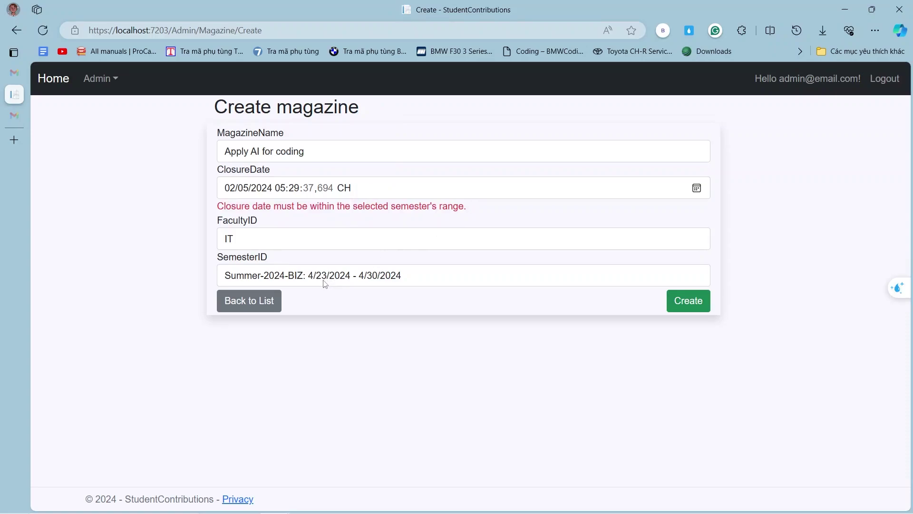
# Set the closure date to 27/04/2024 and create the magazine.
pyautogui.click(247, 190)
pyautogui.write('04')
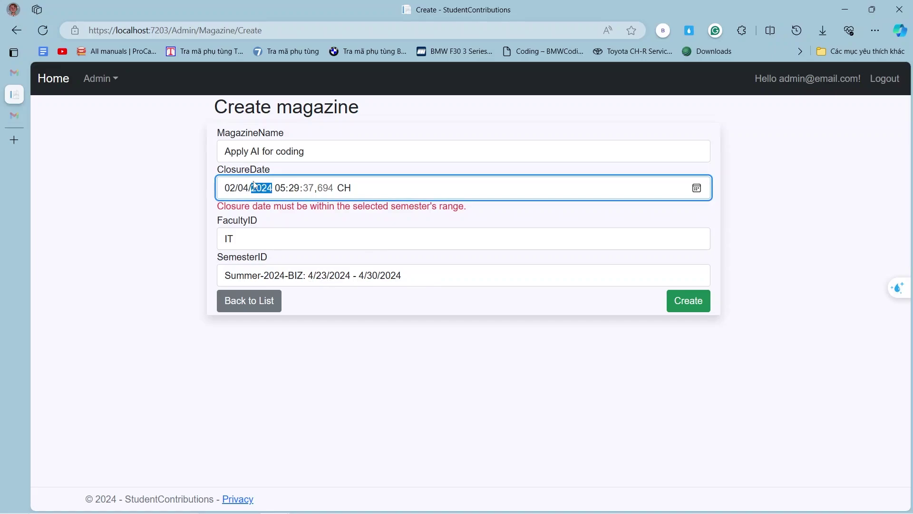
pyautogui.click(232, 188)
pyautogui.write('27')
pyautogui.click(695, 304)
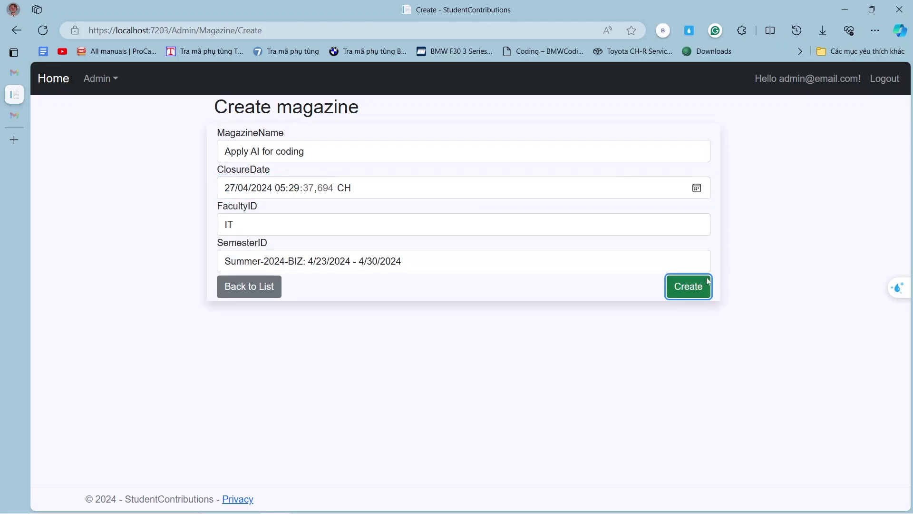
pyautogui.click(694, 285)
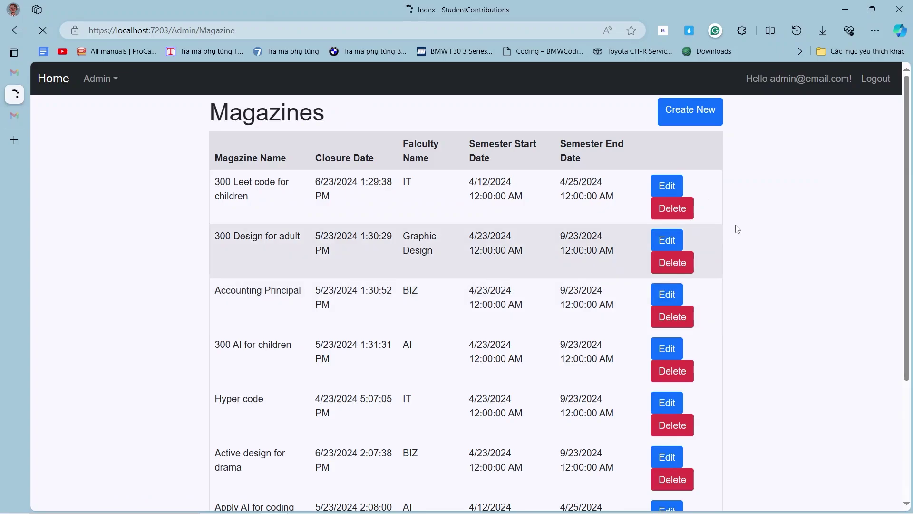
# Scroll to the end of the Magazines list to show the new 'Apply AI for coding' magazine.
pyautogui.scroll(-3, 736, 228)
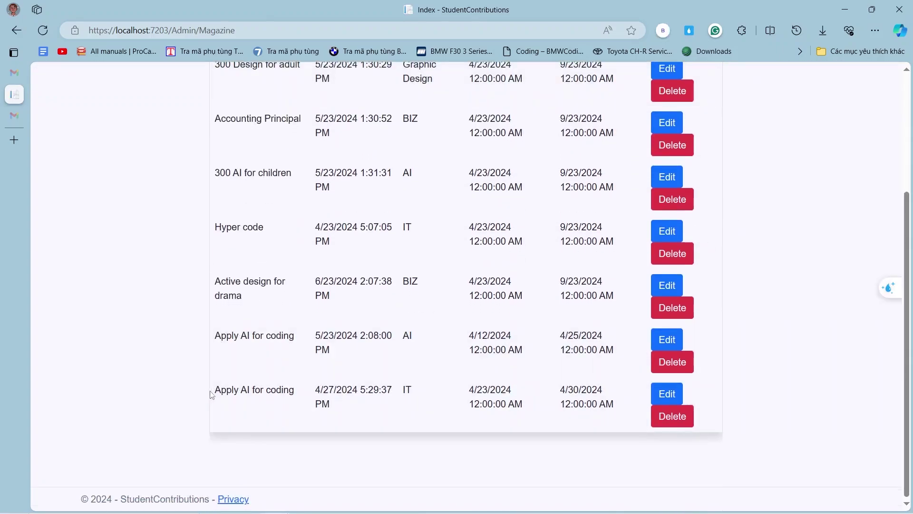